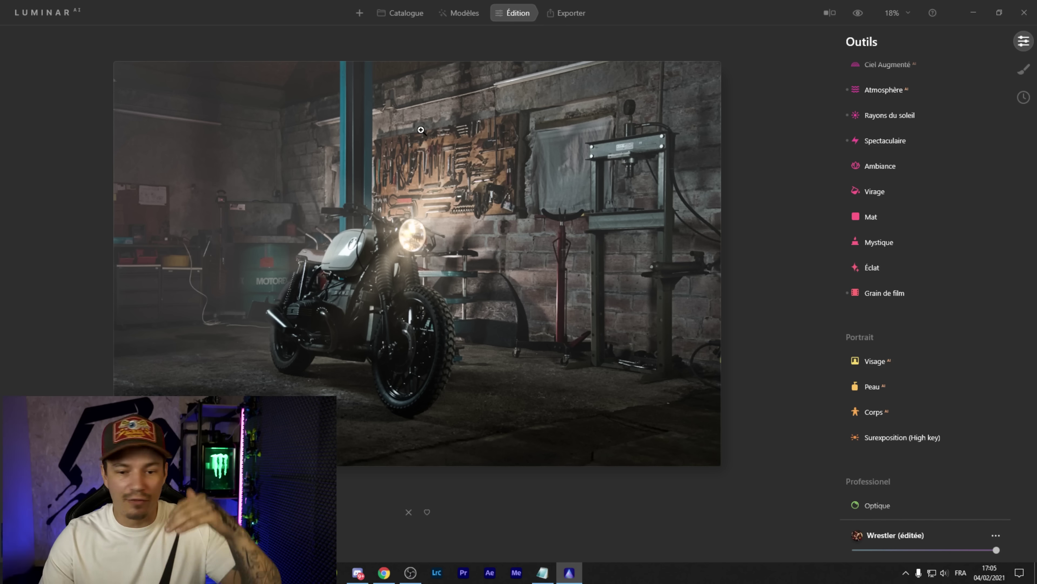
Warm the motorcycle photo's white balance in Lumière with Température 5280 and Teinte 12
{"action": "scroll", "coordinate": [1017, 199], "scroll_direction": "up", "scroll_amount": 5}
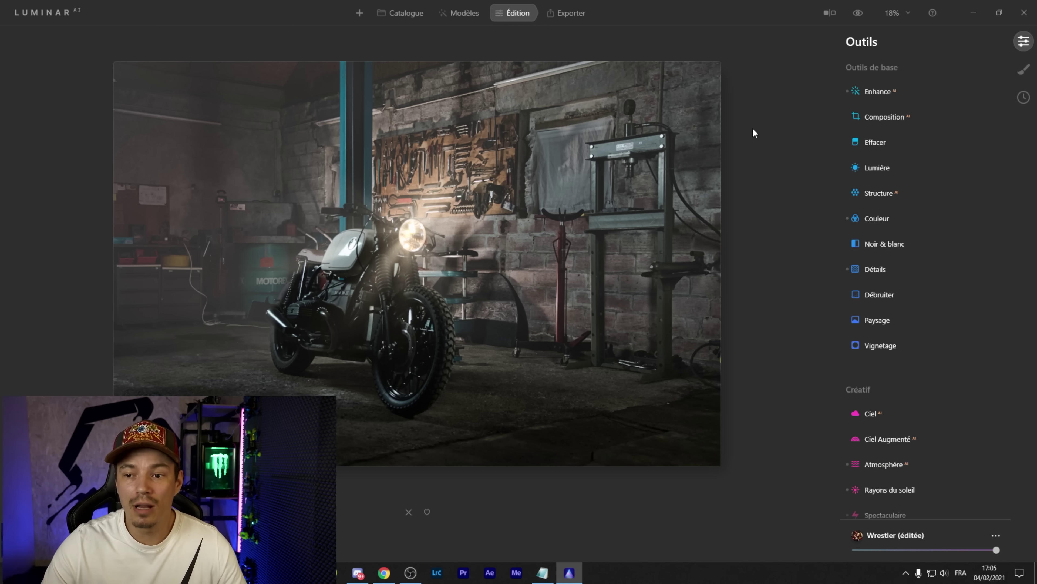
{"action": "left_click", "coordinate": [866, 168]}
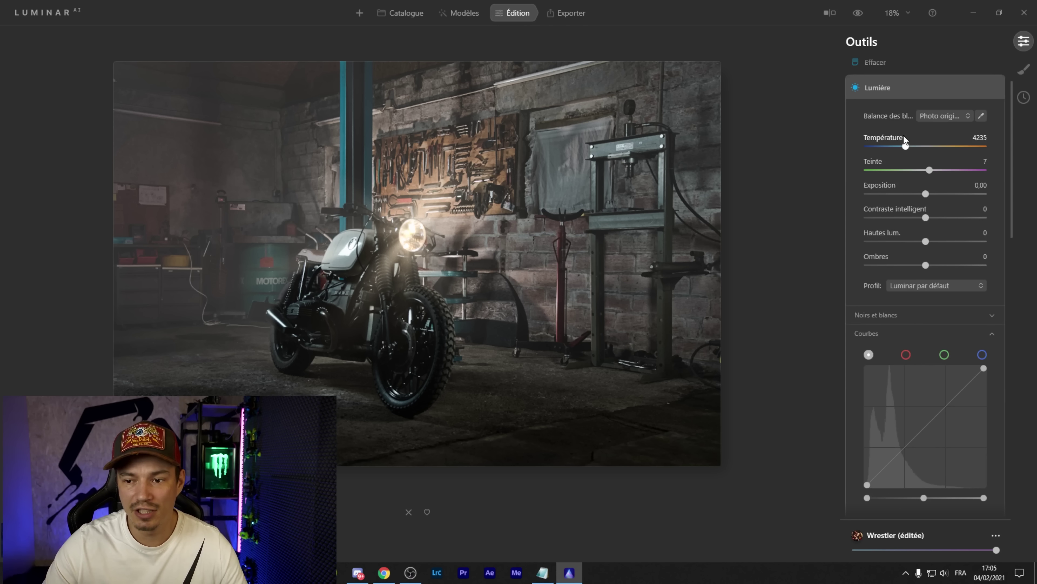
{"action": "left_click_drag", "start_coordinate": [908, 147], "coordinate": [932, 170]}
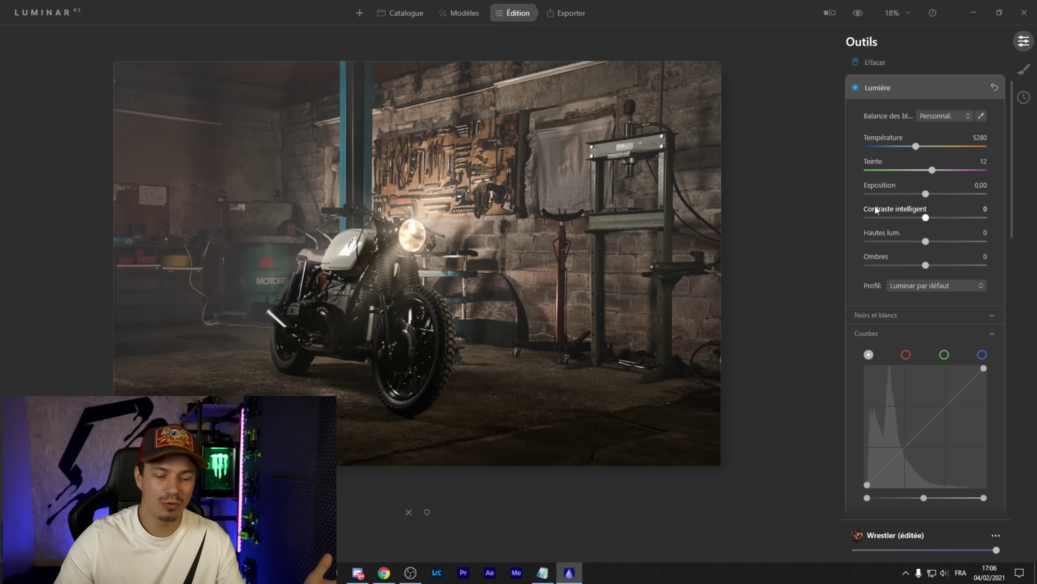
Set the photo's highlights (Hautes lum.) to 59 and shadows (Ombres) to -47 in Lumière
{"action": "left_click_drag", "start_coordinate": [926, 241], "coordinate": [975, 240]}
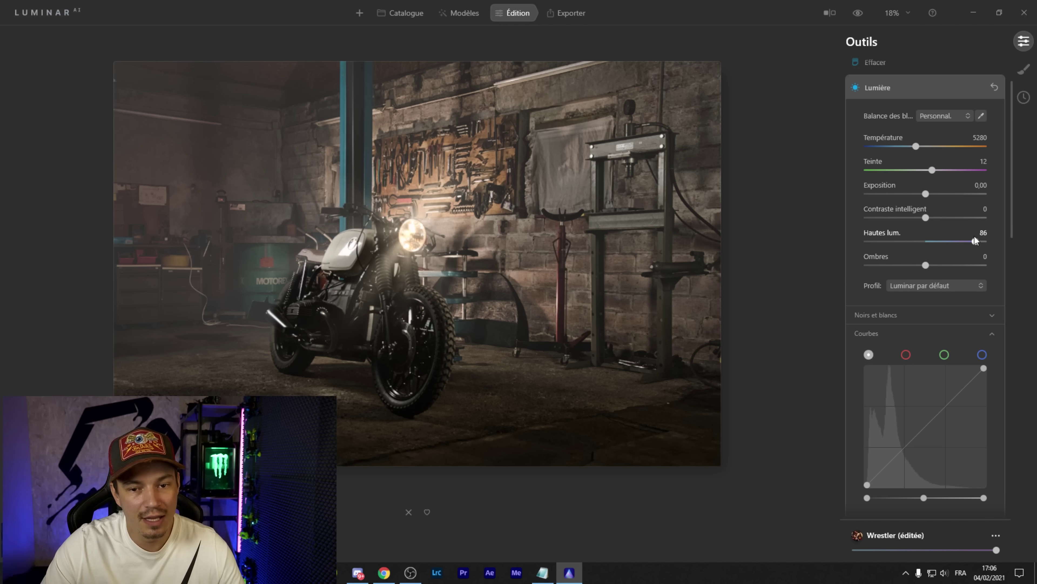
{"action": "left_click_drag", "start_coordinate": [975, 240], "coordinate": [771, 234]}
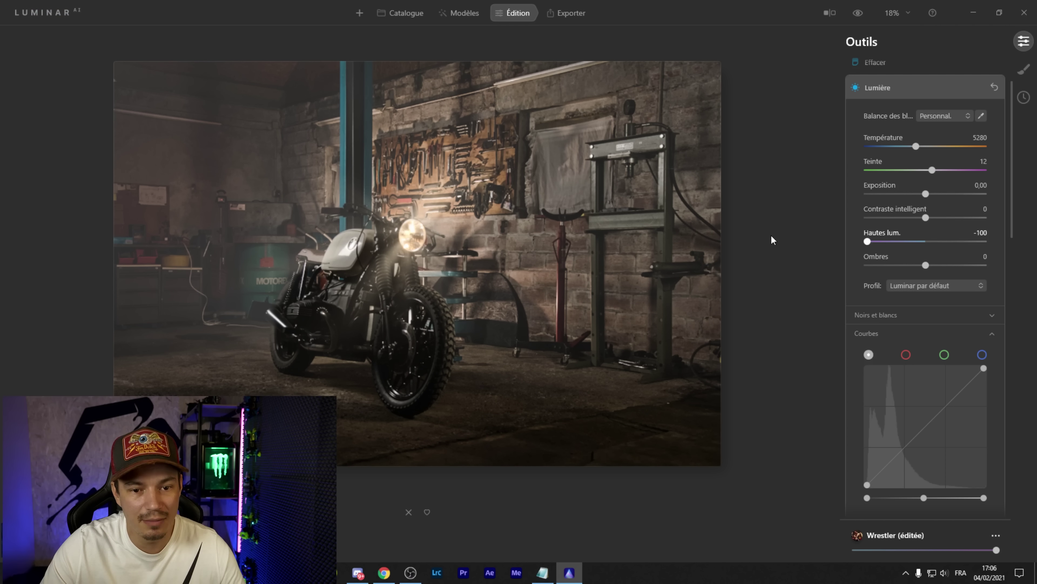
{"action": "left_click_drag", "start_coordinate": [868, 241], "coordinate": [901, 262]}
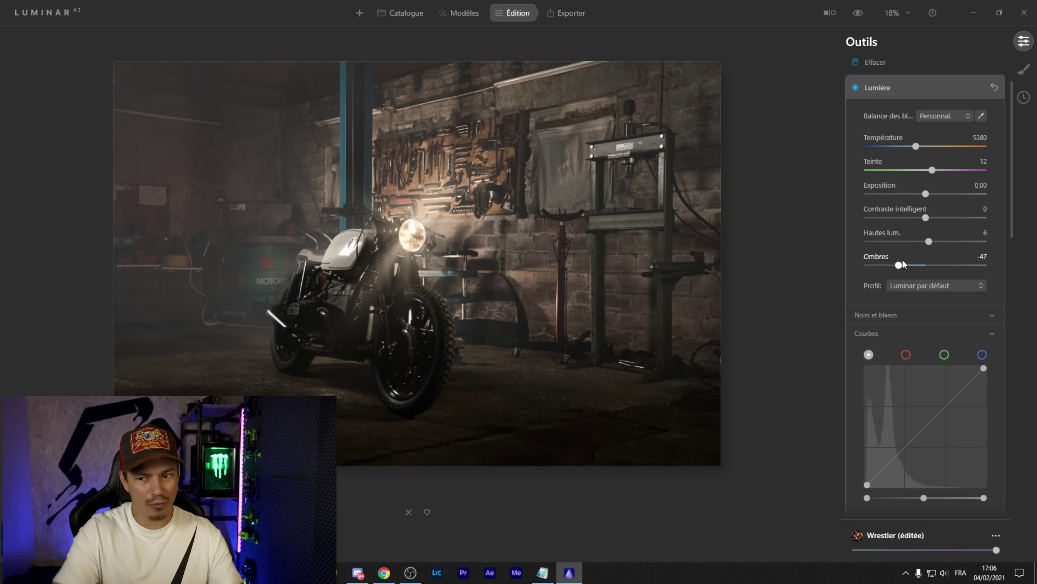
{"action": "left_click_drag", "start_coordinate": [929, 241], "coordinate": [934, 217]}
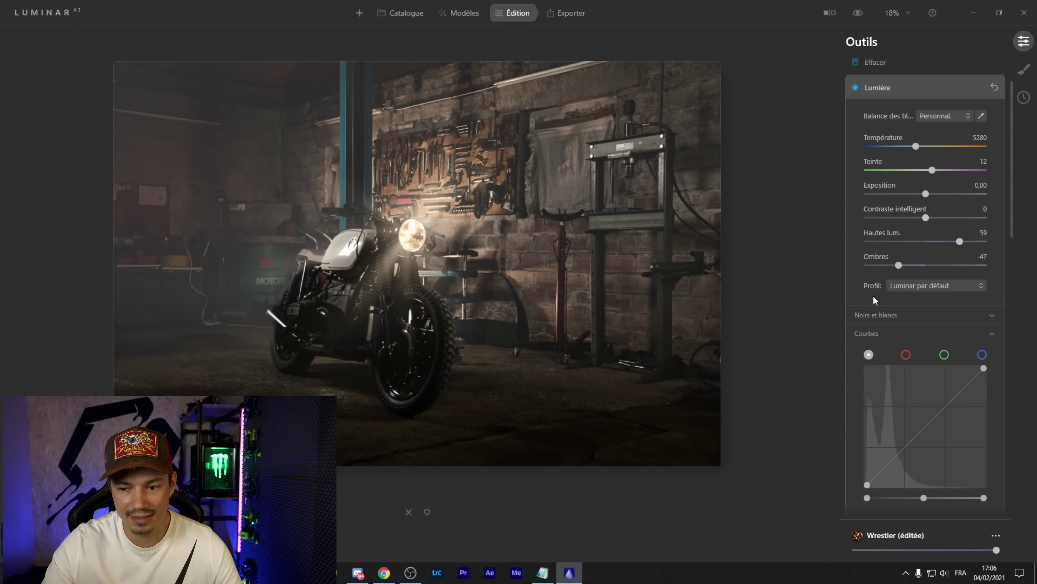
Add Structure AI to the photo with Quantité 22 and Renforcer 8
{"action": "scroll", "coordinate": [909, 341], "scroll_direction": "down", "scroll_amount": 2}
{"action": "scroll", "coordinate": [909, 342], "scroll_direction": "down", "scroll_amount": 5}
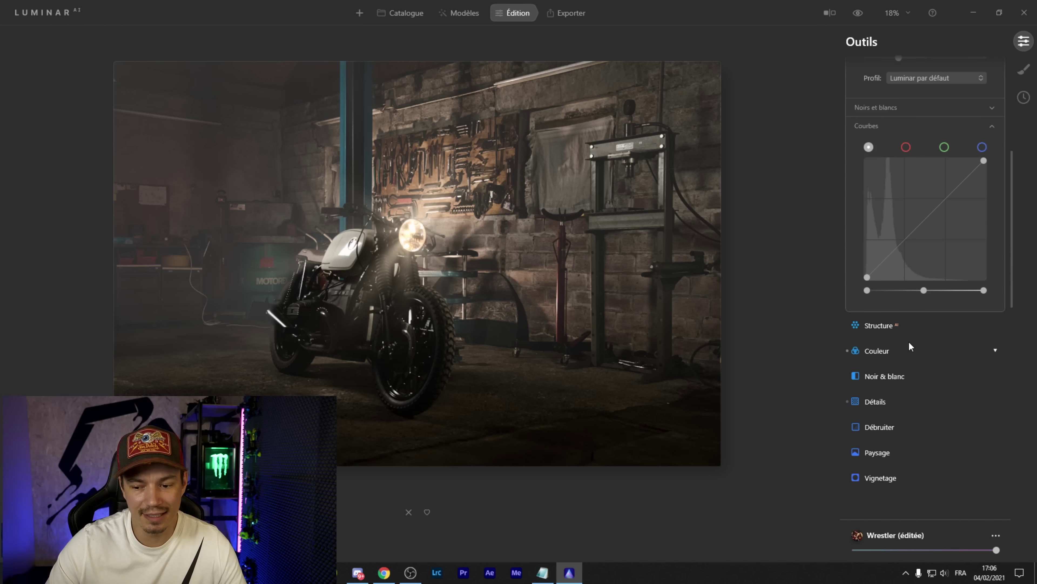
{"action": "left_click", "coordinate": [876, 326]}
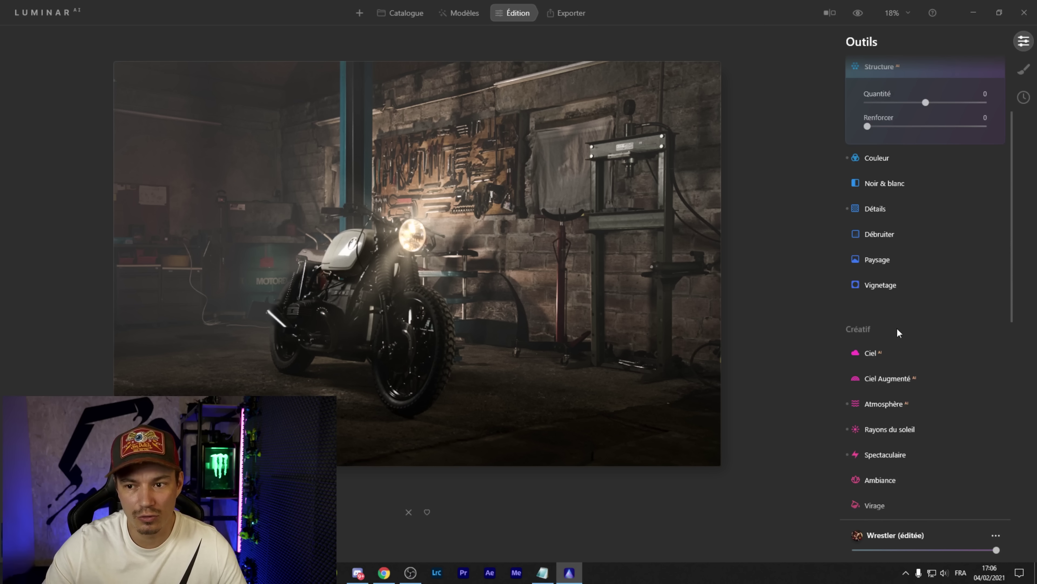
{"action": "mouse_move", "coordinate": [927, 102]}
{"action": "left_mouse_down"}
{"action": "mouse_move", "coordinate": [958, 105]}
{"action": "mouse_move", "coordinate": [941, 102]}
{"action": "left_mouse_up"}
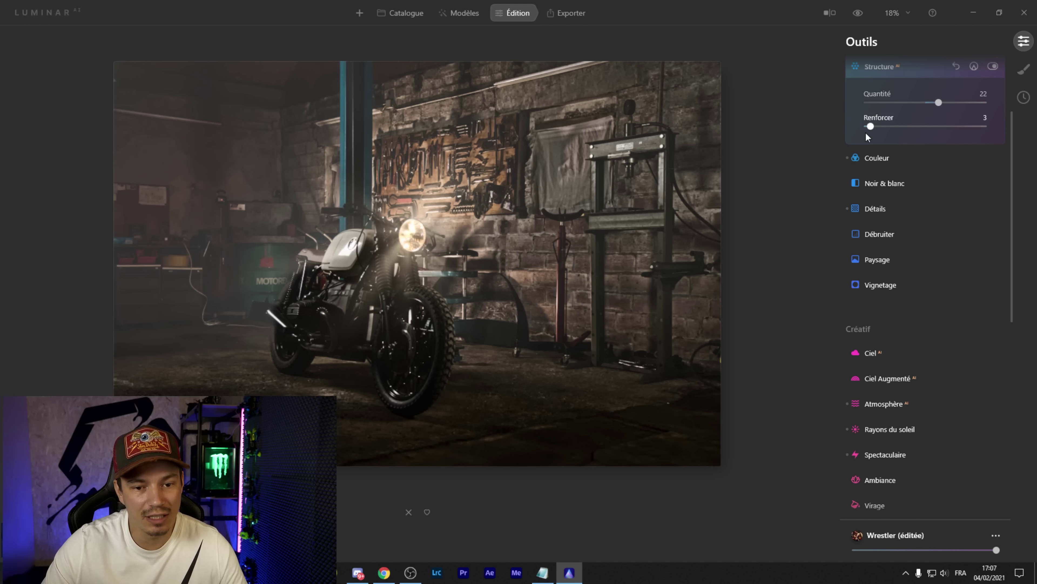
{"action": "left_click_drag", "start_coordinate": [867, 130], "coordinate": [877, 130]}
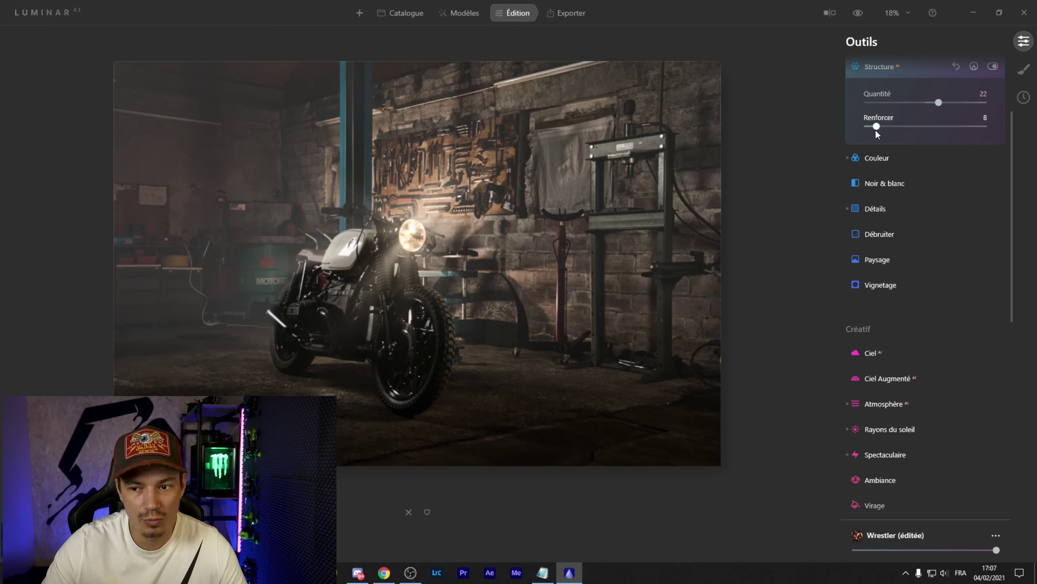
Raise the Orange saturation to 20 in the Couleur tool's HSL adjustments
{"action": "left_click", "coordinate": [883, 158]}
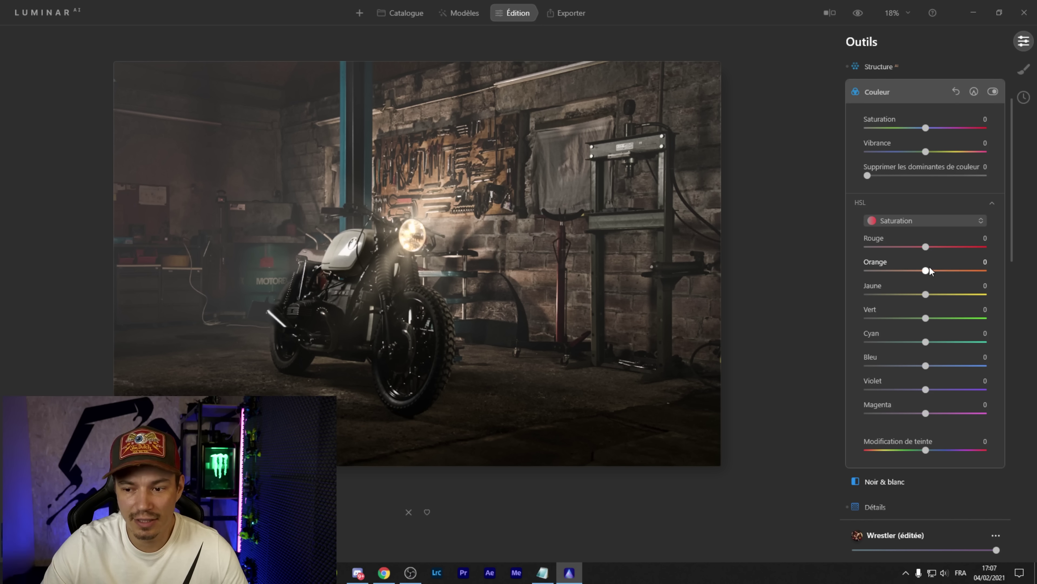
{"action": "left_click_drag", "start_coordinate": [926, 271], "coordinate": [1025, 272]}
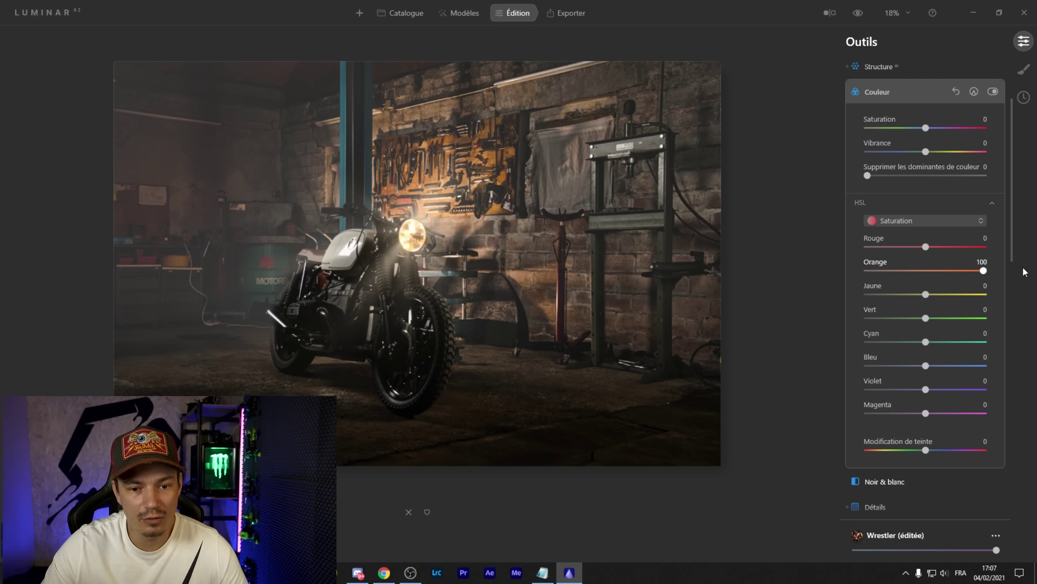
{"action": "mouse_move", "coordinate": [952, 271]}
{"action": "left_mouse_down"}
{"action": "mouse_move", "coordinate": [877, 271]}
{"action": "mouse_move", "coordinate": [939, 273]}
{"action": "left_mouse_up"}
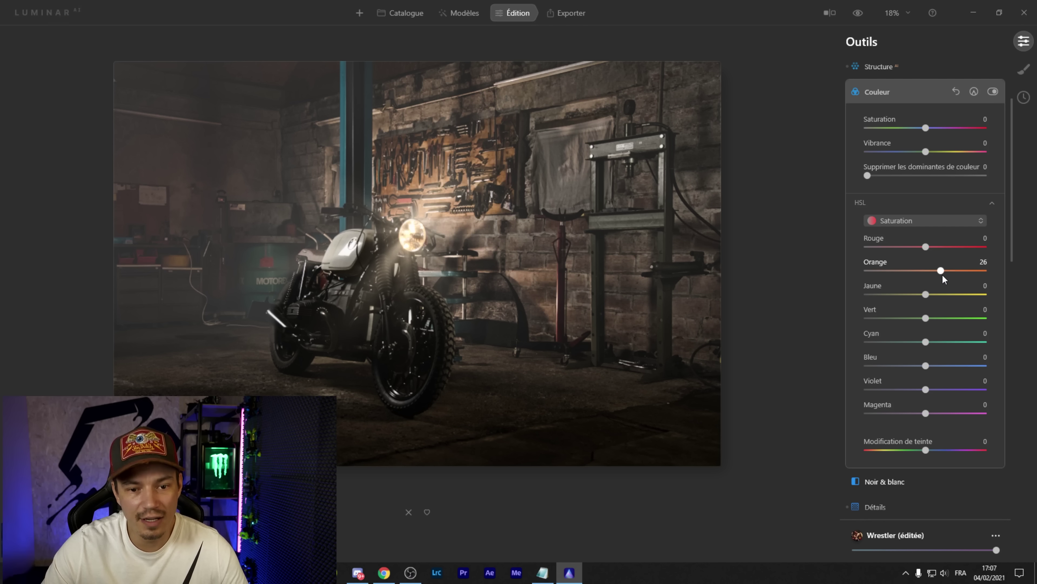
Shift the Orange hue (Tonalité) to -17 in the HSL adjustments
{"action": "left_click", "coordinate": [956, 220]}
{"action": "left_click", "coordinate": [915, 237]}
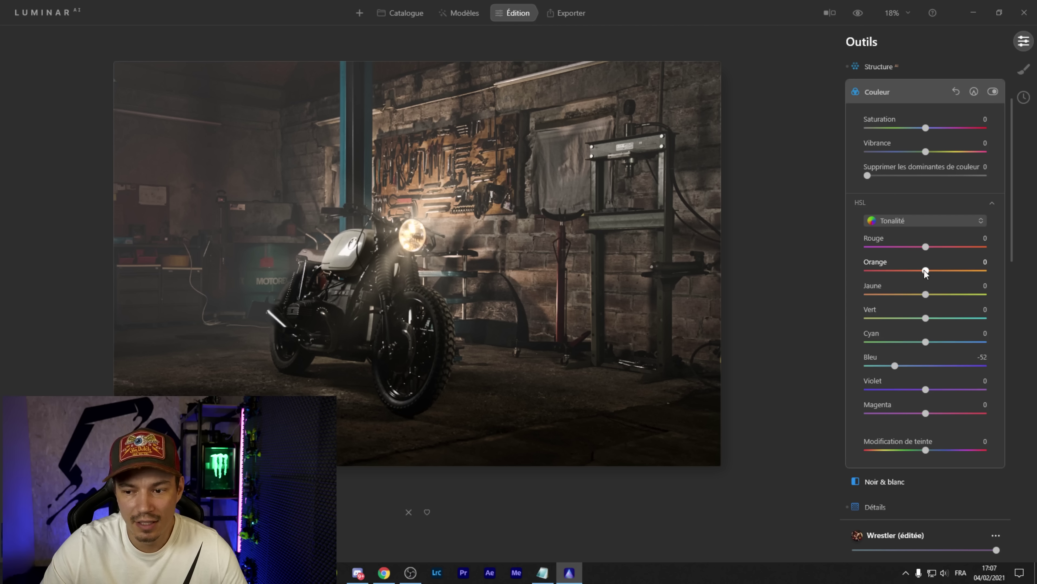
{"action": "mouse_move", "coordinate": [926, 272]}
{"action": "left_mouse_down"}
{"action": "mouse_move", "coordinate": [887, 269]}
{"action": "mouse_move", "coordinate": [966, 268]}
{"action": "mouse_move", "coordinate": [916, 272]}
{"action": "left_mouse_up"}
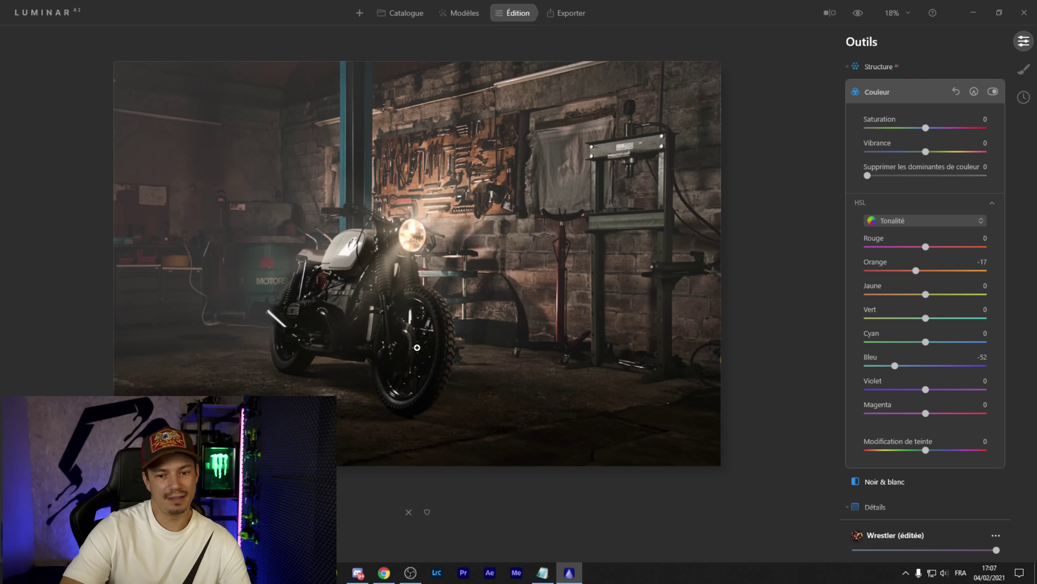
Reduce the Bleu saturation to -76 in the HSL adjustments
{"action": "left_click", "coordinate": [926, 223]}
{"action": "left_click", "coordinate": [907, 257]}
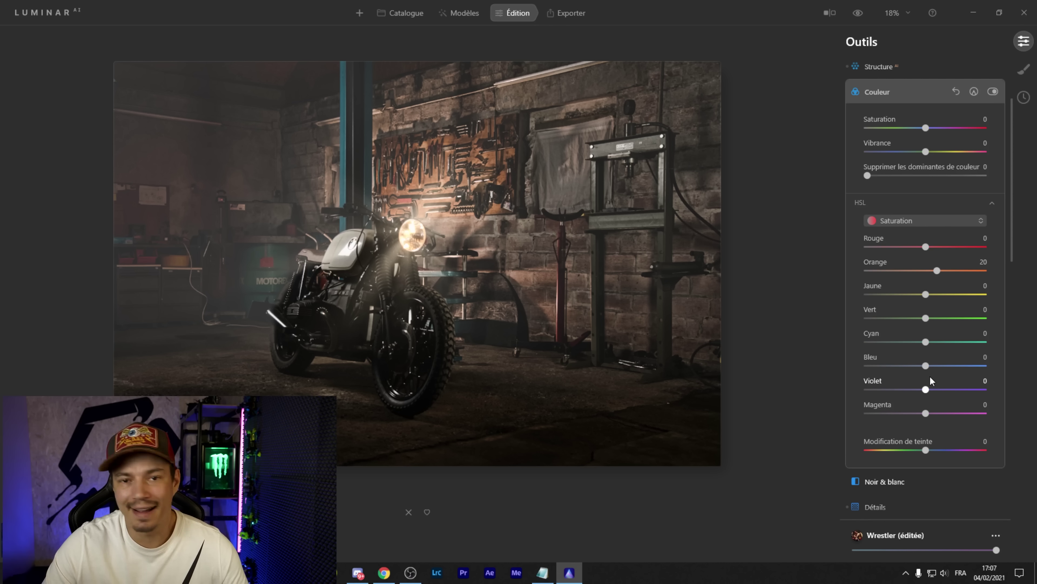
{"action": "left_click_drag", "start_coordinate": [929, 365], "coordinate": [884, 386]}
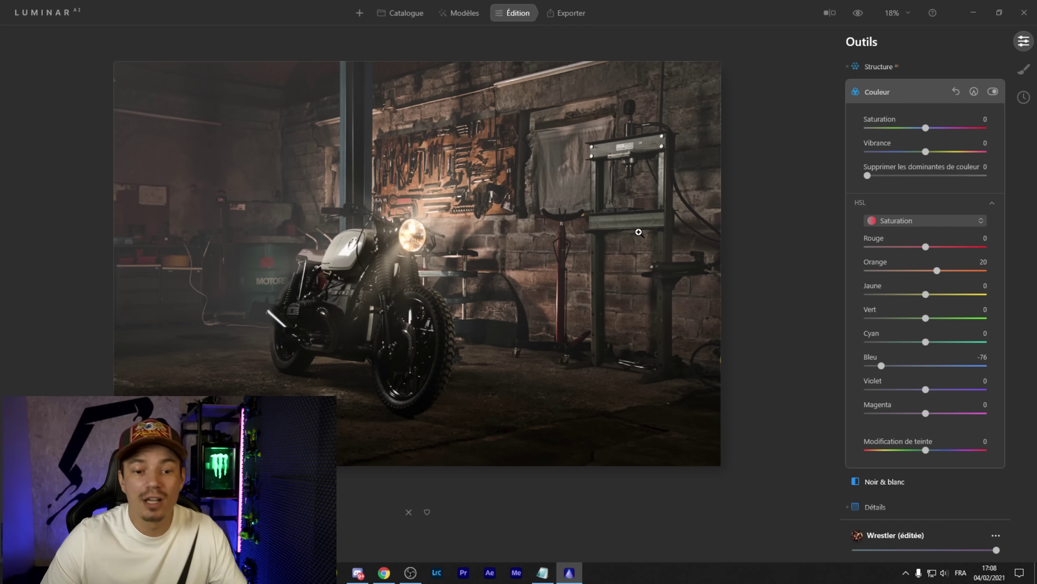
Compare the motorcycle photo before and after editing, using the original preview and the movable split view
{"action": "left_click", "coordinate": [858, 15]}
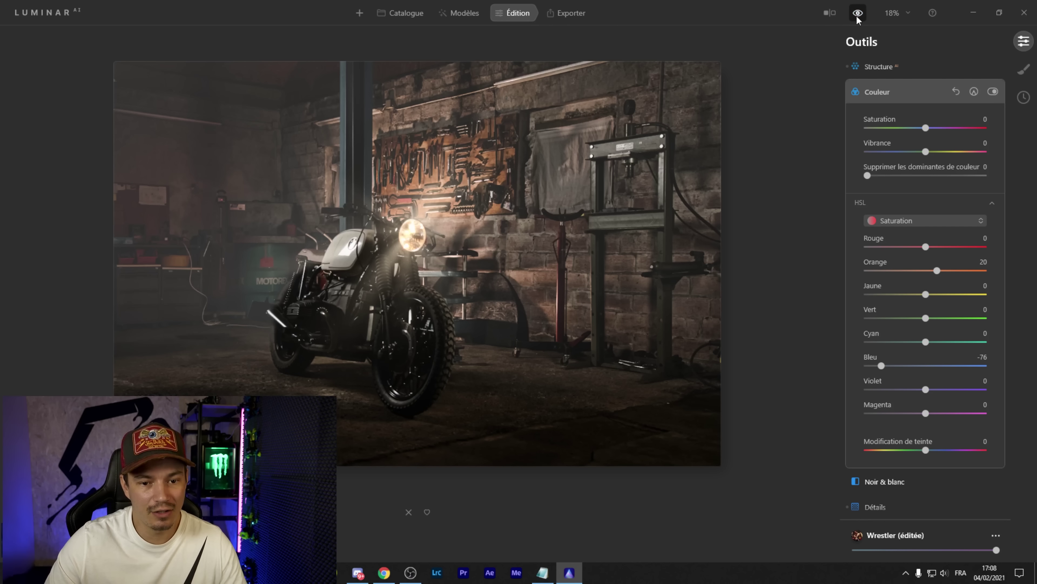
{"action": "left_click", "coordinate": [858, 14]}
{"action": "left_click", "coordinate": [829, 13]}
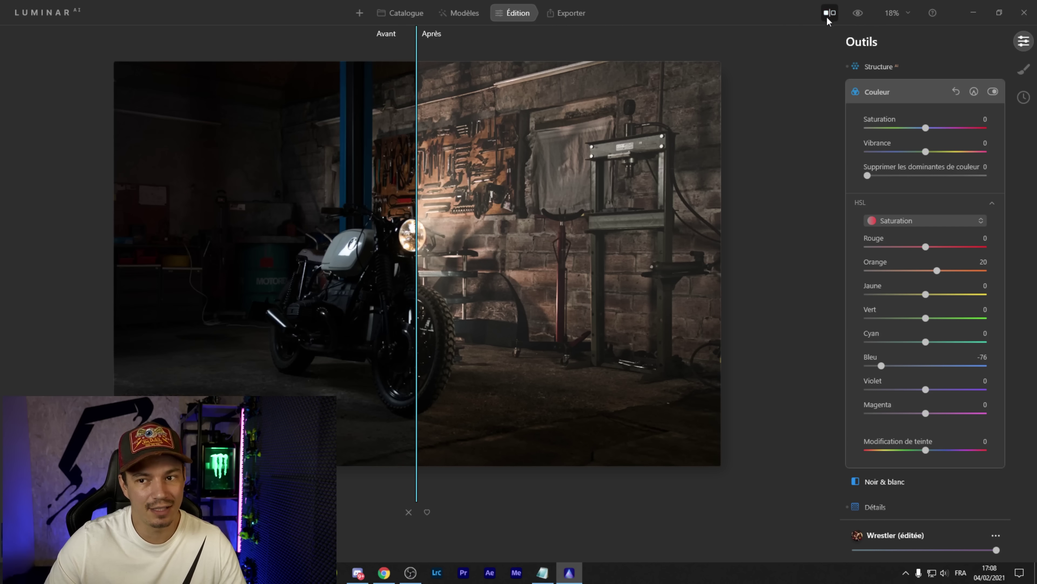
{"action": "left_click_drag", "start_coordinate": [417, 263], "coordinate": [650, 299]}
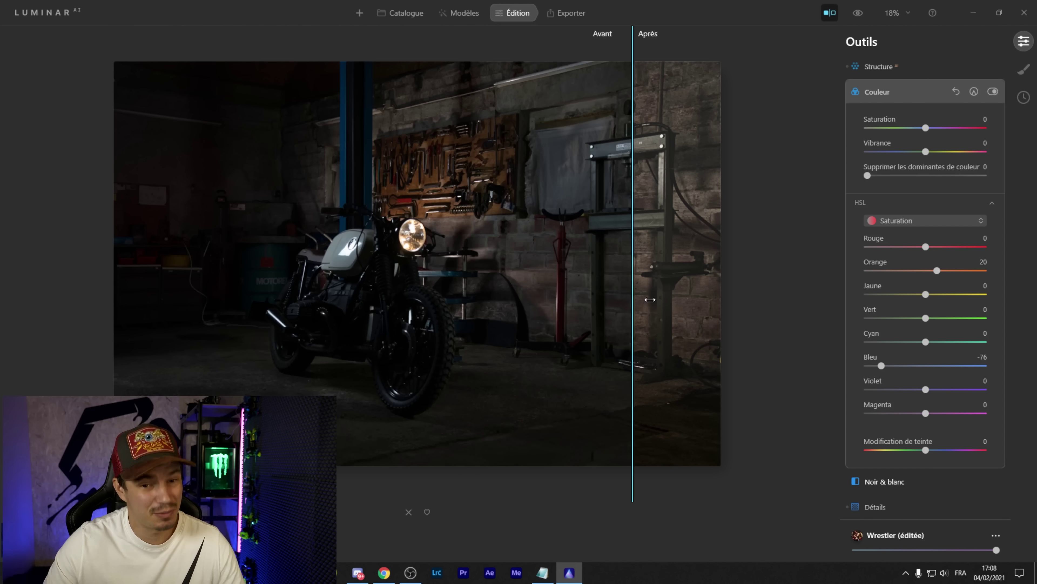
{"action": "left_click", "coordinate": [832, 12]}
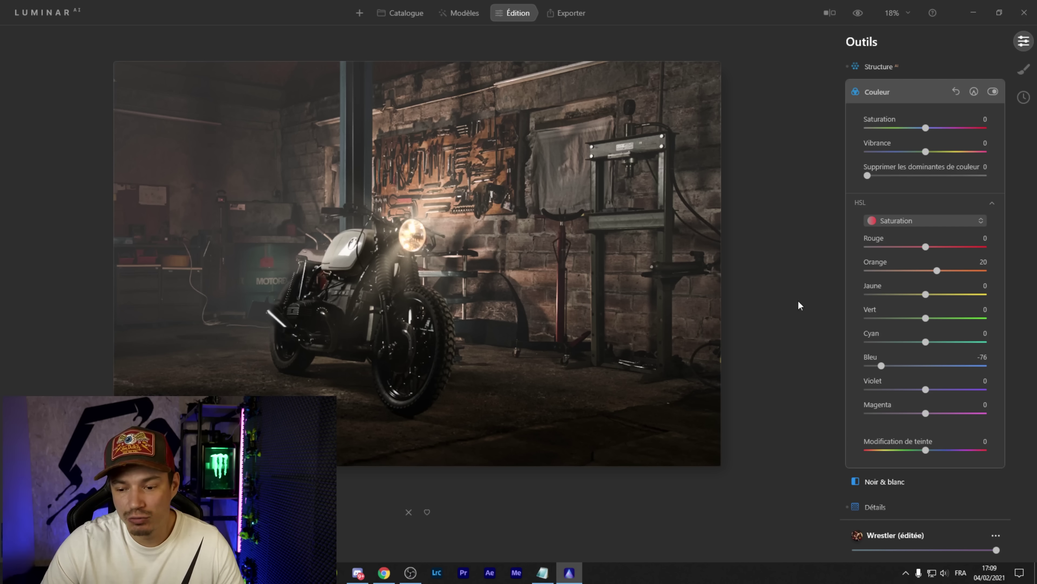
Apply Virage toning with shadow Saturation 13, and highlight Saturation 18 with Tonalité 50
{"action": "scroll", "coordinate": [915, 376], "scroll_direction": "down", "scroll_amount": 8}
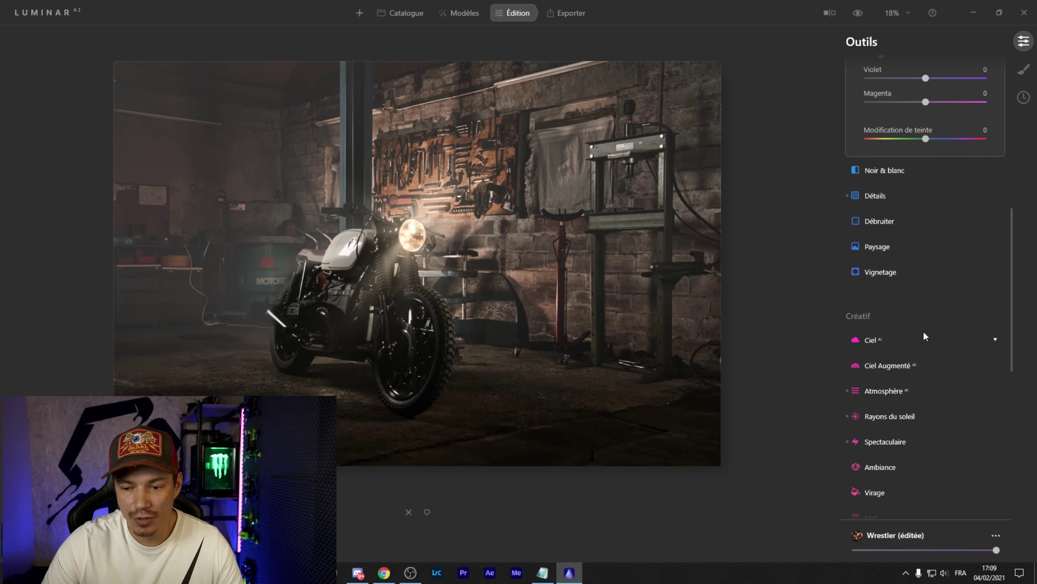
{"action": "scroll", "coordinate": [924, 332], "scroll_direction": "down", "scroll_amount": 3}
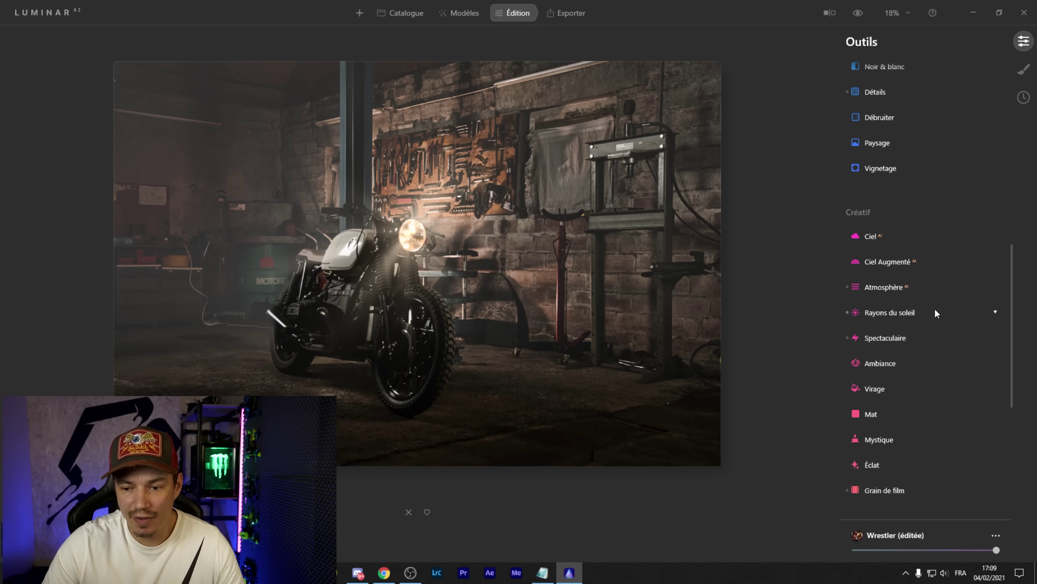
{"action": "left_click", "coordinate": [880, 389]}
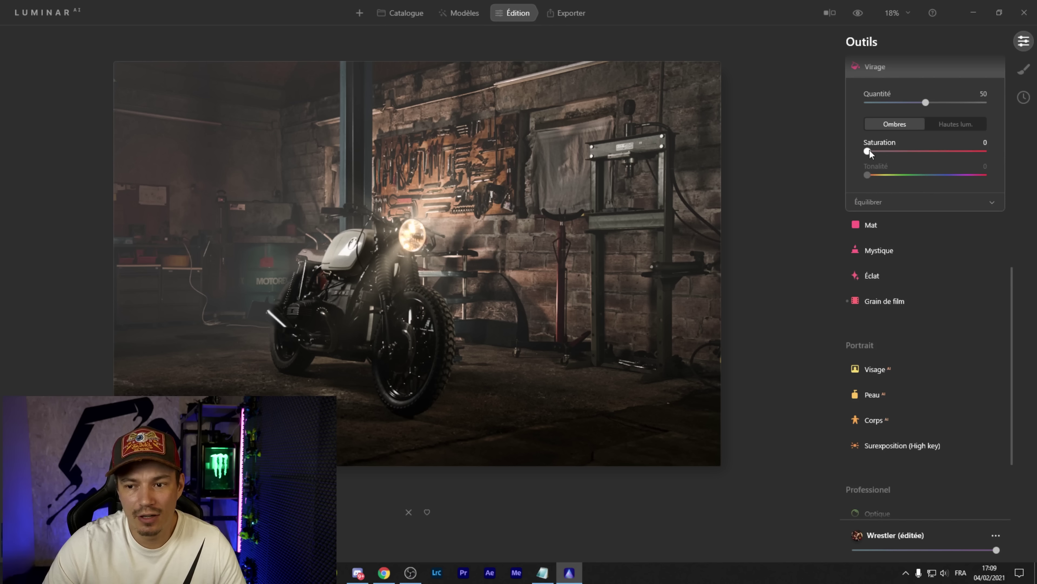
{"action": "left_click_drag", "start_coordinate": [870, 150], "coordinate": [876, 151]}
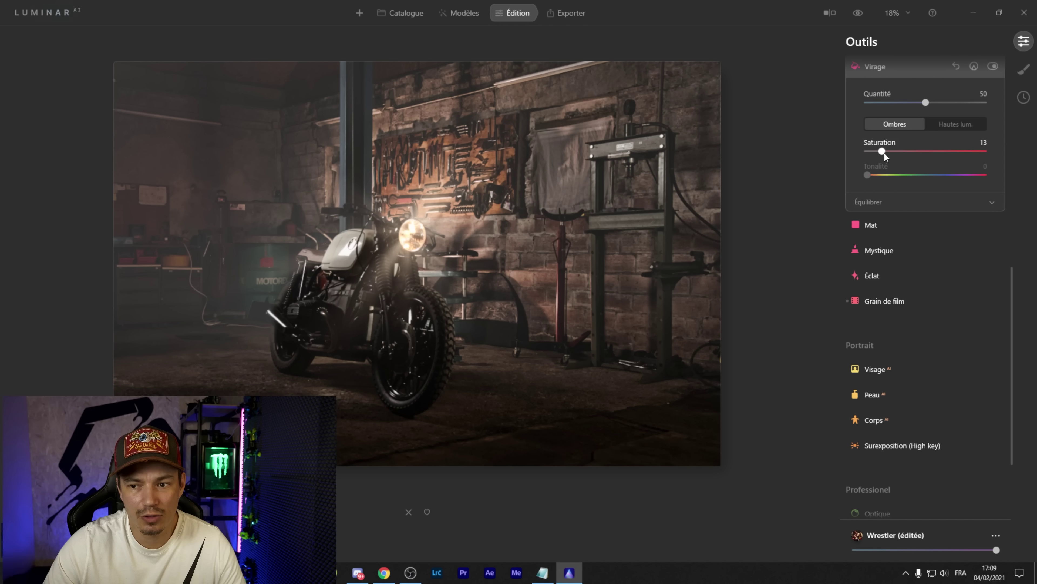
{"action": "left_click", "coordinate": [952, 124]}
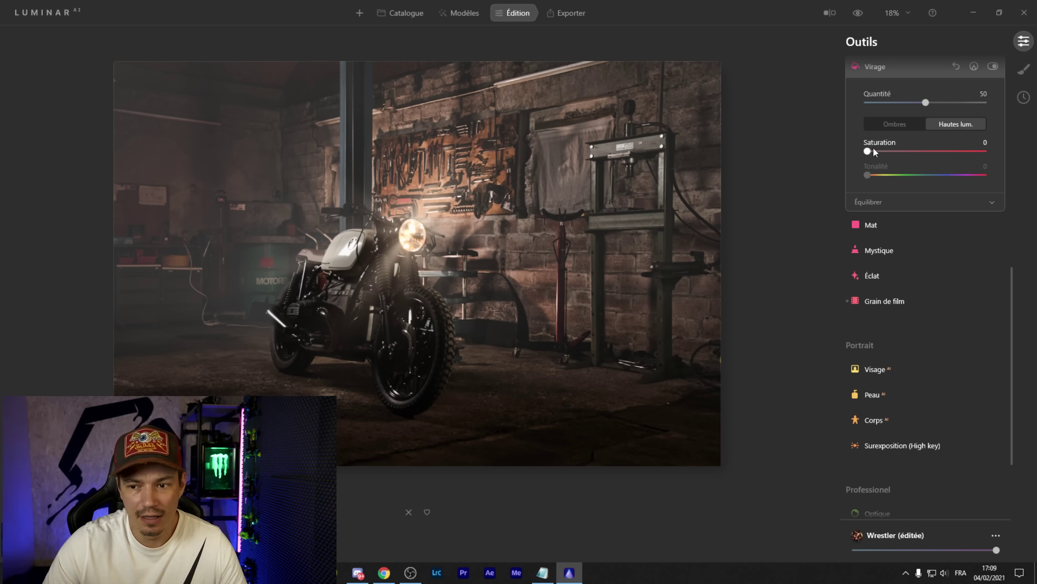
{"action": "mouse_move", "coordinate": [872, 152]}
{"action": "left_mouse_down"}
{"action": "mouse_move", "coordinate": [888, 155]}
{"action": "mouse_move", "coordinate": [870, 173]}
{"action": "mouse_move", "coordinate": [901, 175]}
{"action": "mouse_move", "coordinate": [908, 150]}
{"action": "mouse_move", "coordinate": [927, 150]}
{"action": "mouse_move", "coordinate": [889, 150]}
{"action": "left_mouse_up"}
{"action": "mouse_move", "coordinate": [897, 175]}
{"action": "left_mouse_down"}
{"action": "mouse_move", "coordinate": [866, 175]}
{"action": "mouse_move", "coordinate": [885, 175]}
{"action": "left_mouse_up"}
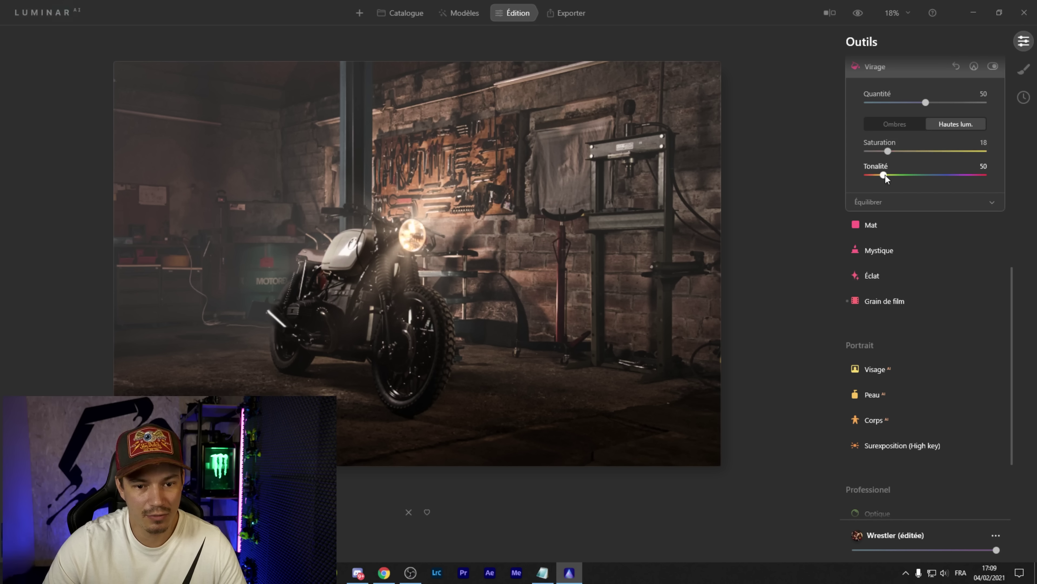
Tone the shadows blue in Virage with Tonalité 228 and Saturation 43, leaving Quantité at 50
{"action": "left_click", "coordinate": [900, 126]}
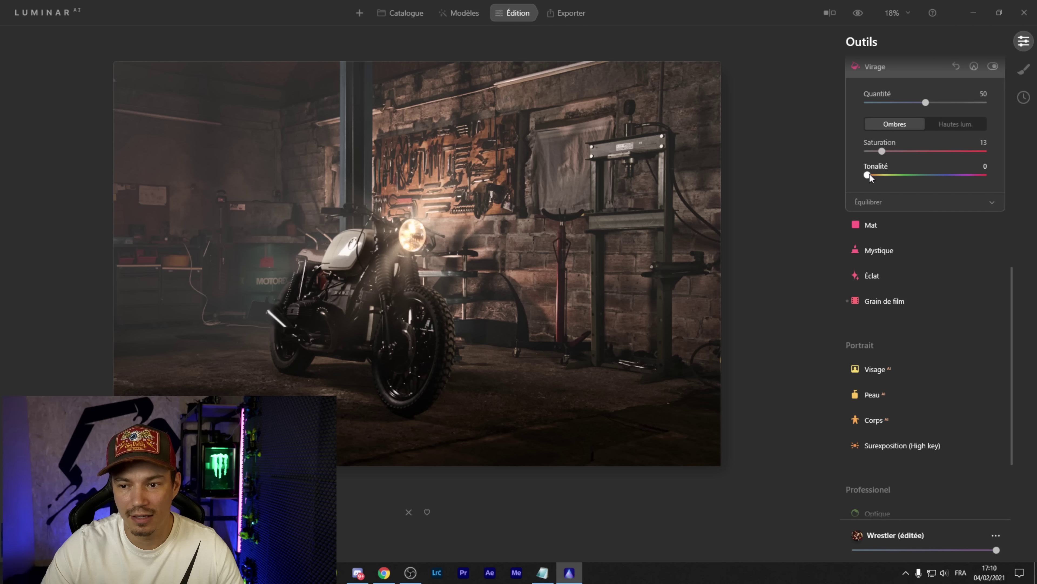
{"action": "left_click_drag", "start_coordinate": [870, 174], "coordinate": [941, 178]}
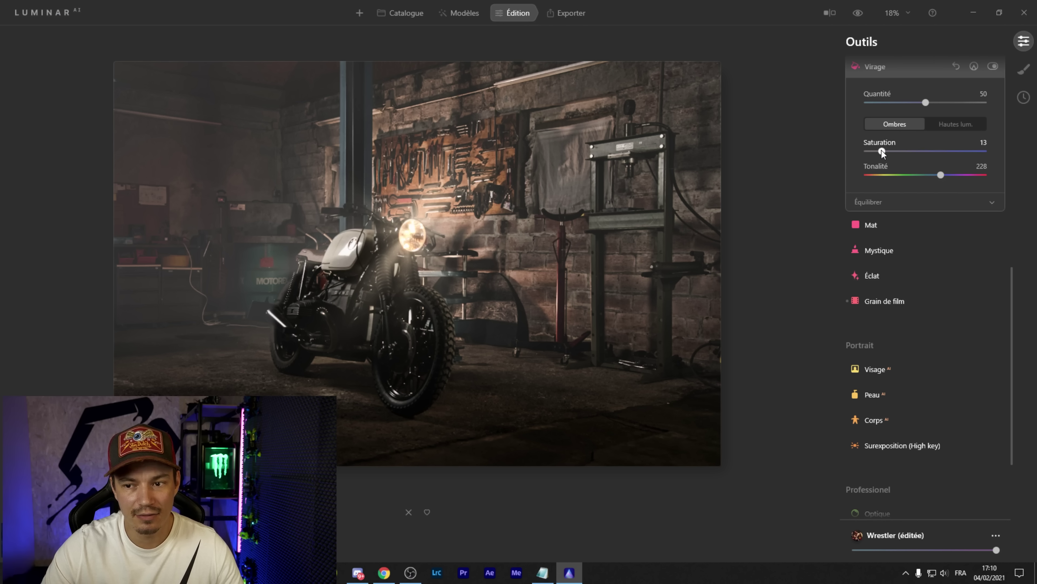
{"action": "left_click_drag", "start_coordinate": [881, 151], "coordinate": [938, 155]}
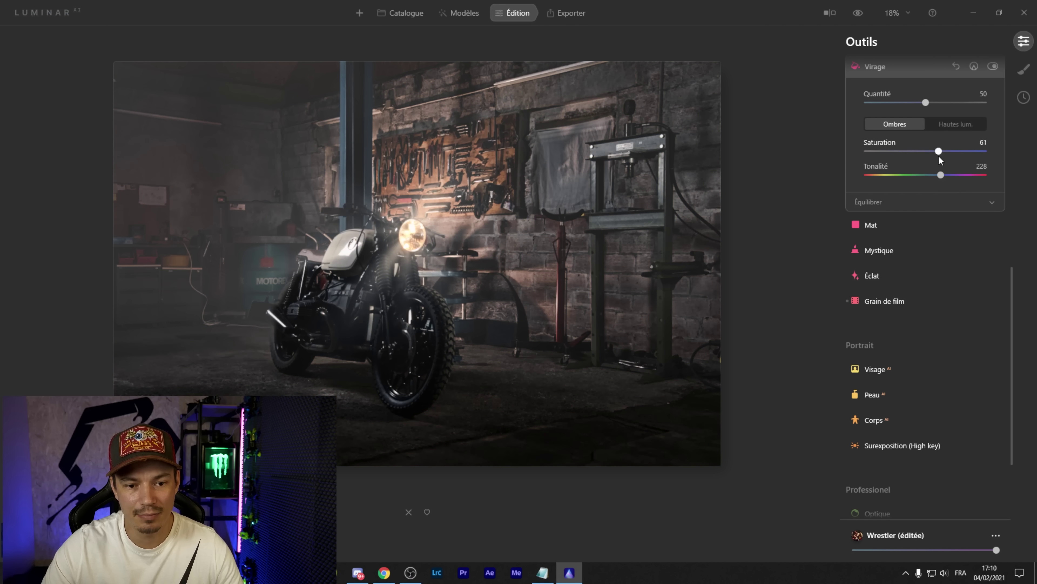
{"action": "left_click_drag", "start_coordinate": [872, 102], "coordinate": [903, 117]}
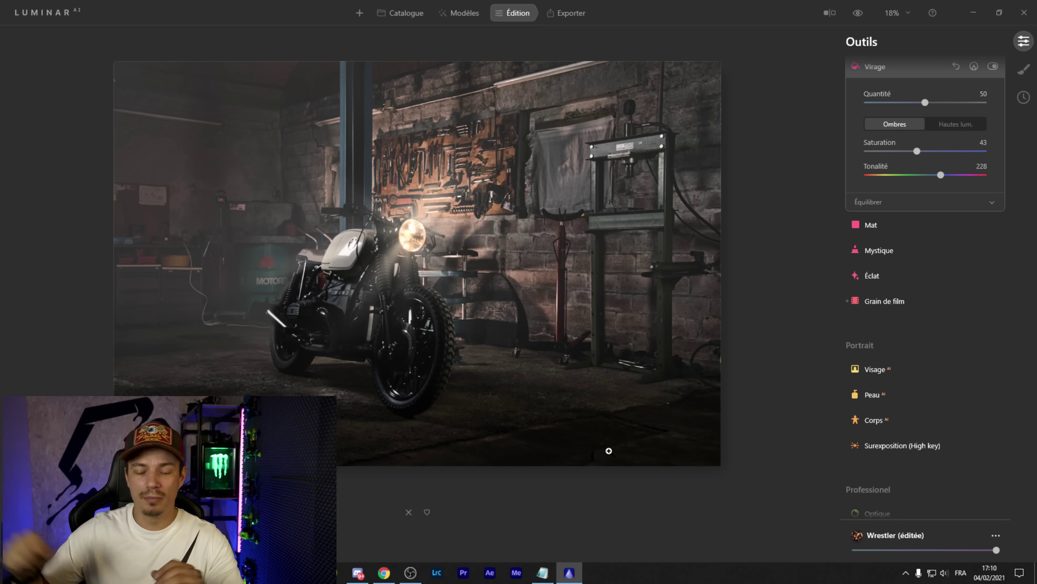
Preview the original motorcycle photo against the toned version
{"action": "left_click", "coordinate": [854, 16]}
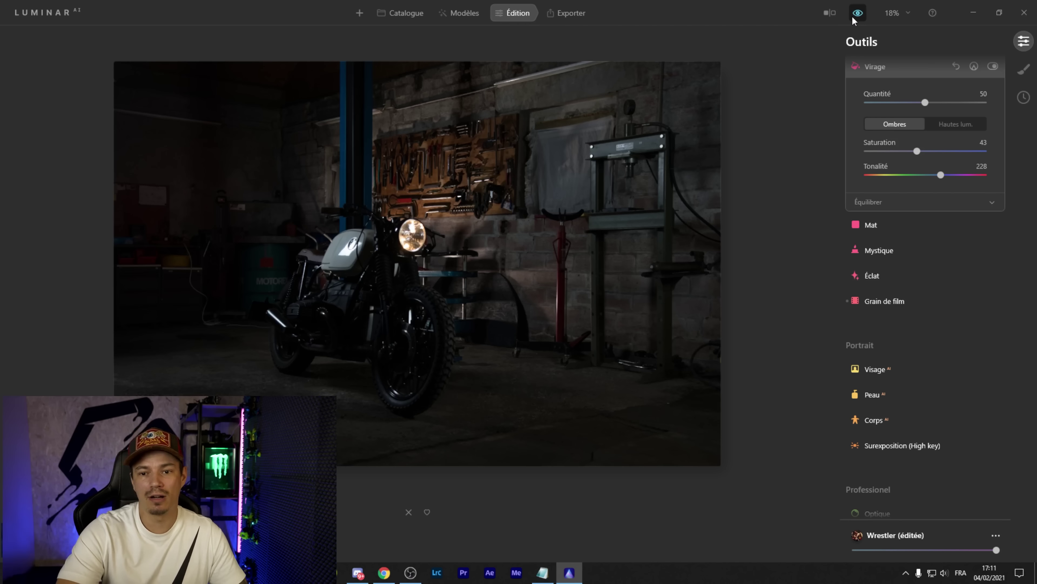
{"action": "left_click", "coordinate": [853, 19]}
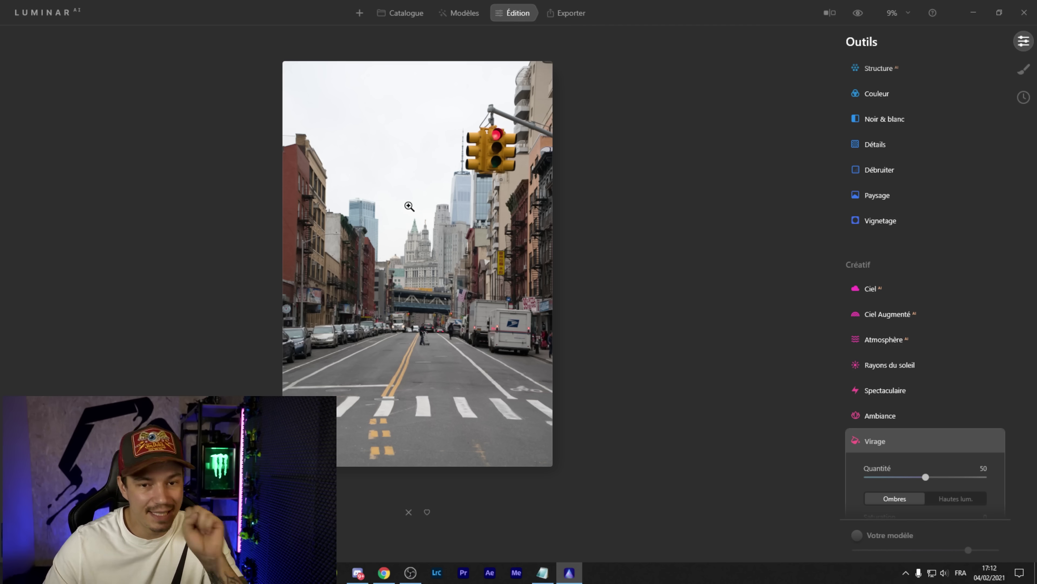
Try the Correction rapide, Simple and Ciel dégagé templates from the Paysages collection on the street photo
{"action": "left_click", "coordinate": [457, 13]}
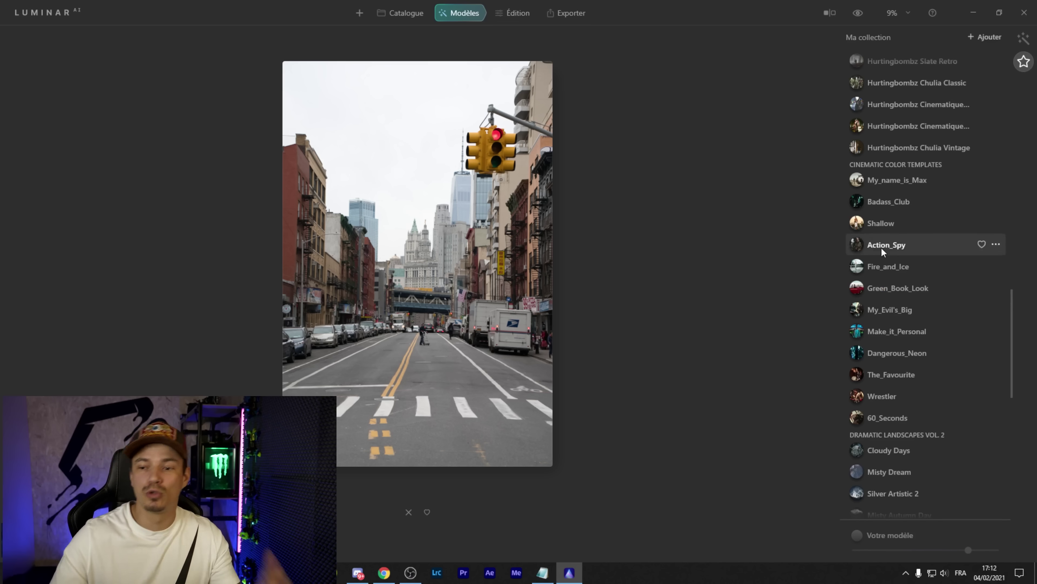
{"action": "scroll", "coordinate": [919, 240], "scroll_direction": "up", "scroll_amount": 10}
{"action": "left_click", "coordinate": [1024, 38]}
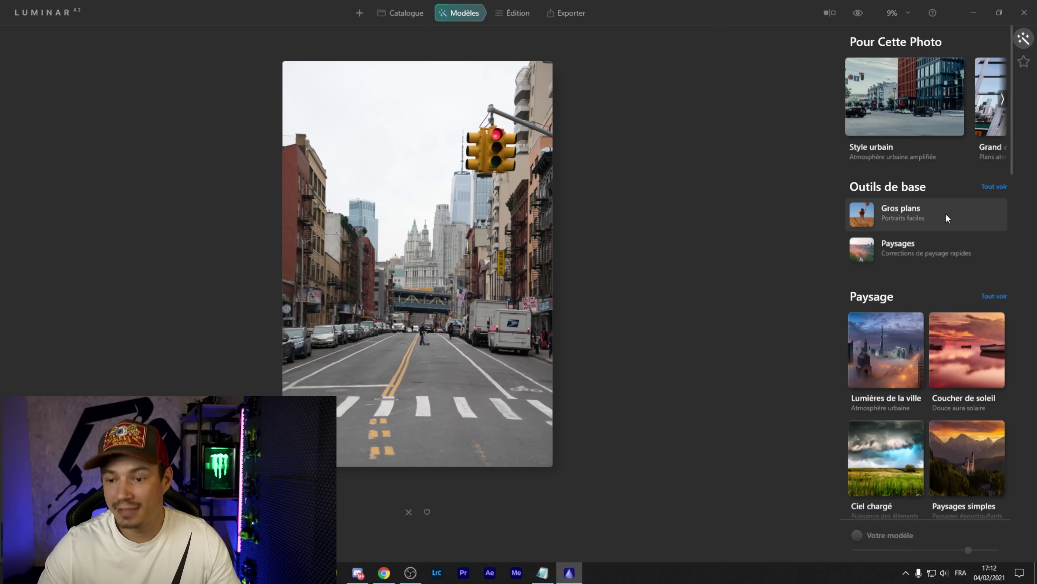
{"action": "left_click", "coordinate": [940, 248]}
{"action": "left_click", "coordinate": [937, 240]}
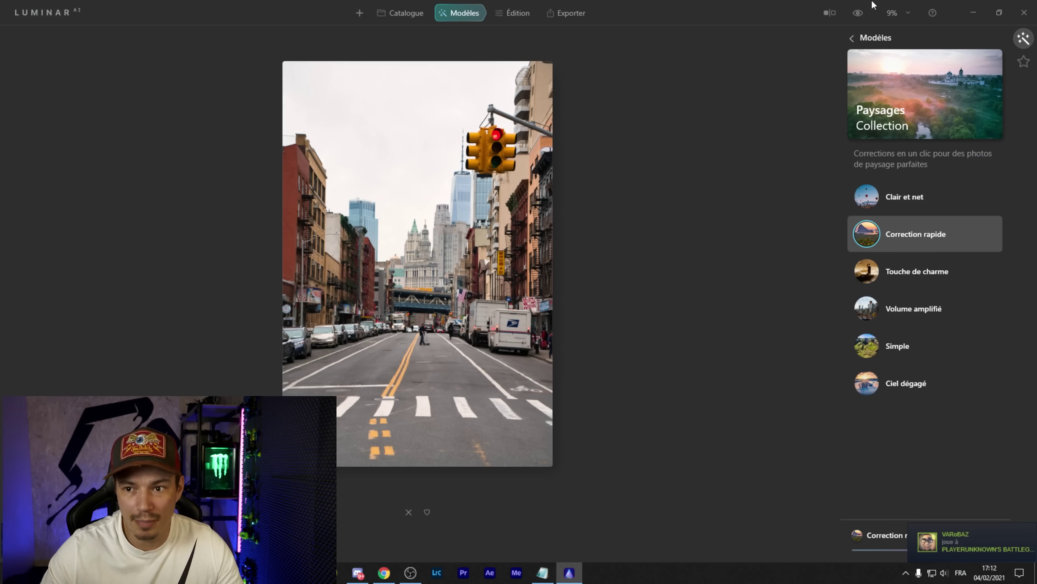
{"action": "left_click", "coordinate": [910, 345]}
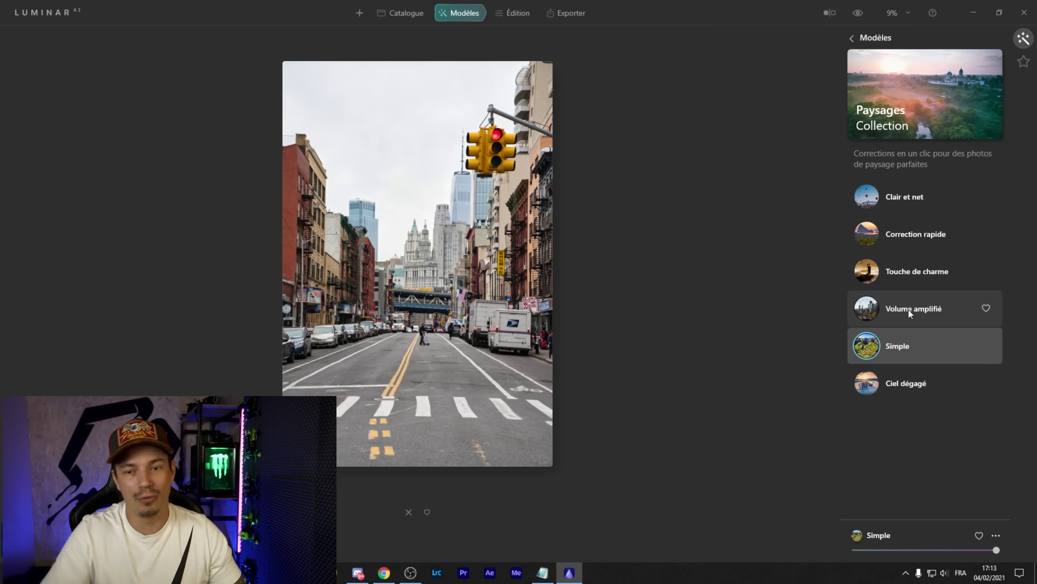
{"action": "left_click", "coordinate": [906, 383]}
Try the Pellicule mythique, Hyperdrive and Impact templates from the Coucher de soleil collection on the street photo
{"action": "left_click", "coordinate": [863, 39]}
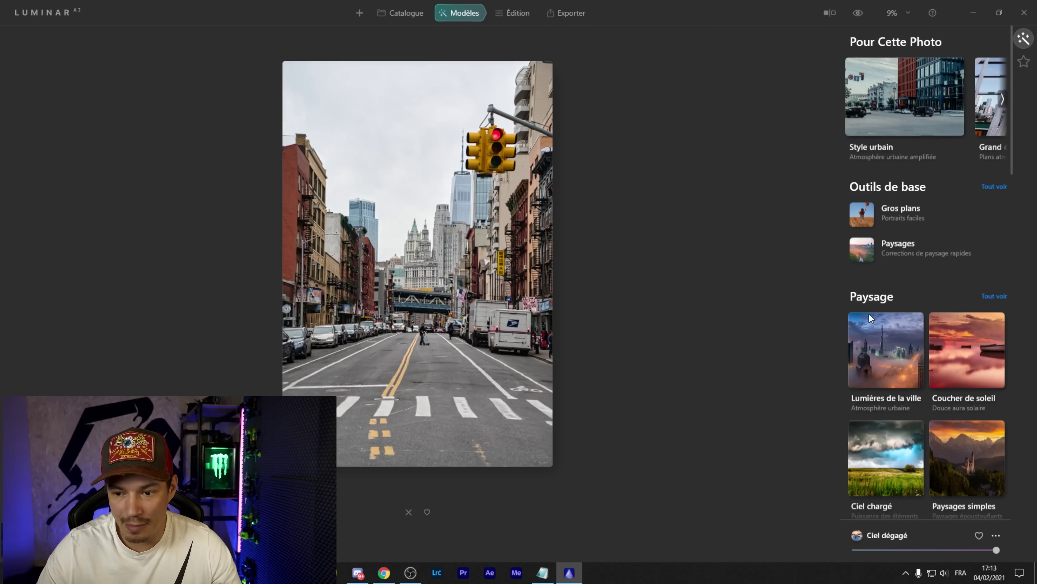
{"action": "left_click", "coordinate": [881, 346]}
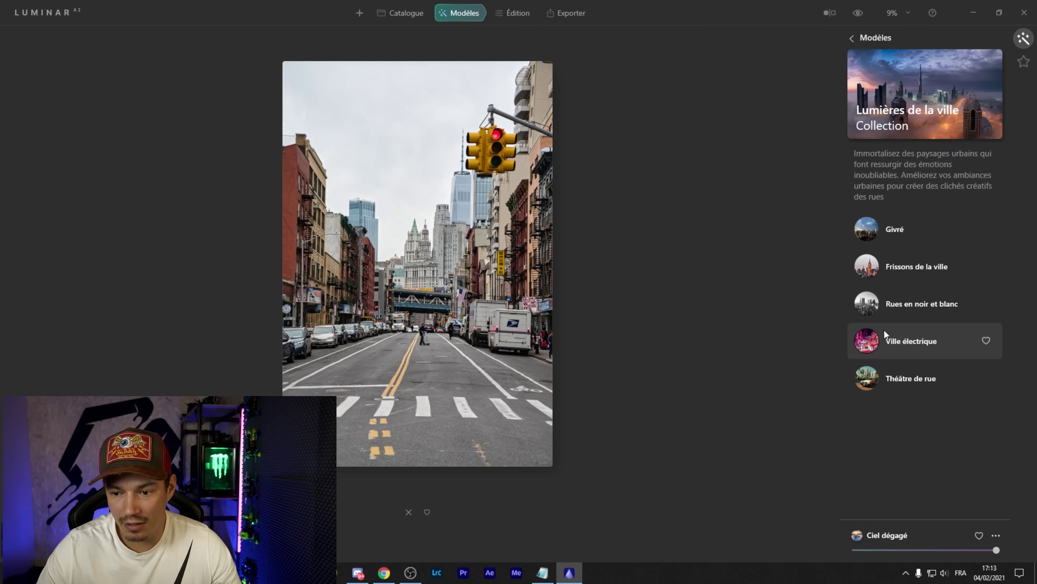
{"action": "left_click", "coordinate": [852, 37]}
{"action": "left_click", "coordinate": [947, 343]}
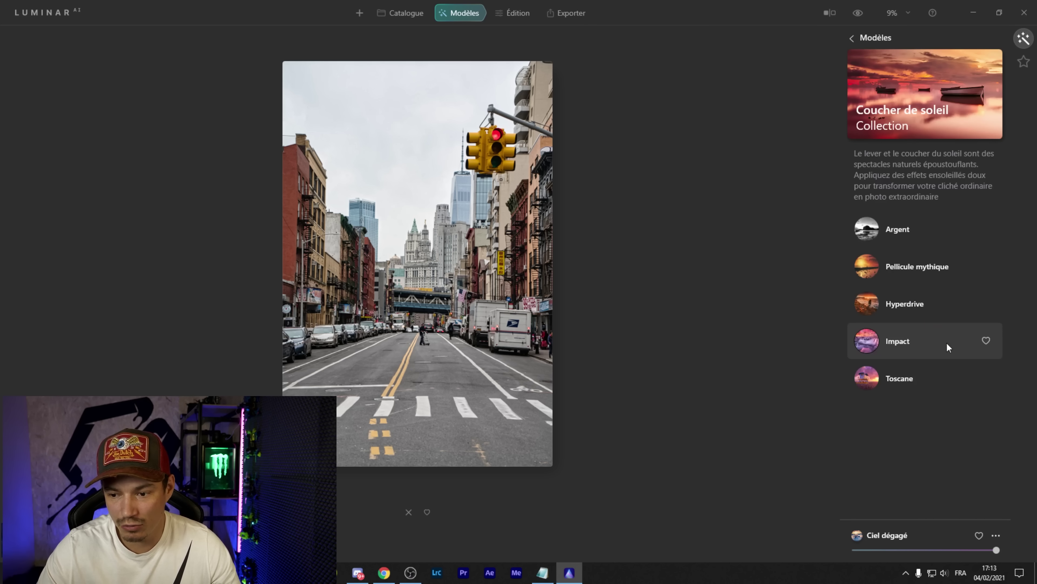
{"action": "left_click", "coordinate": [930, 265]}
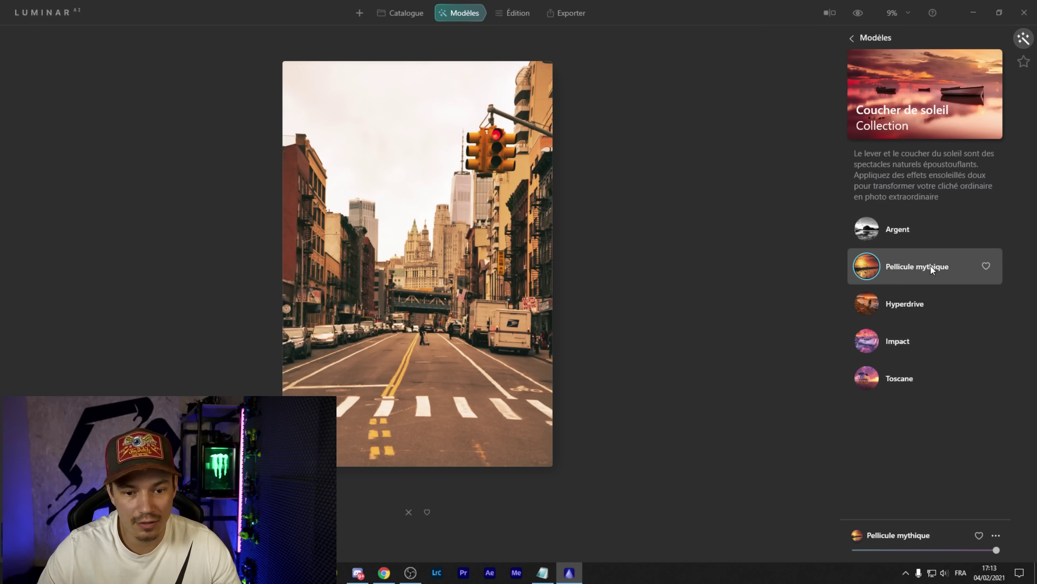
{"action": "left_click", "coordinate": [912, 307]}
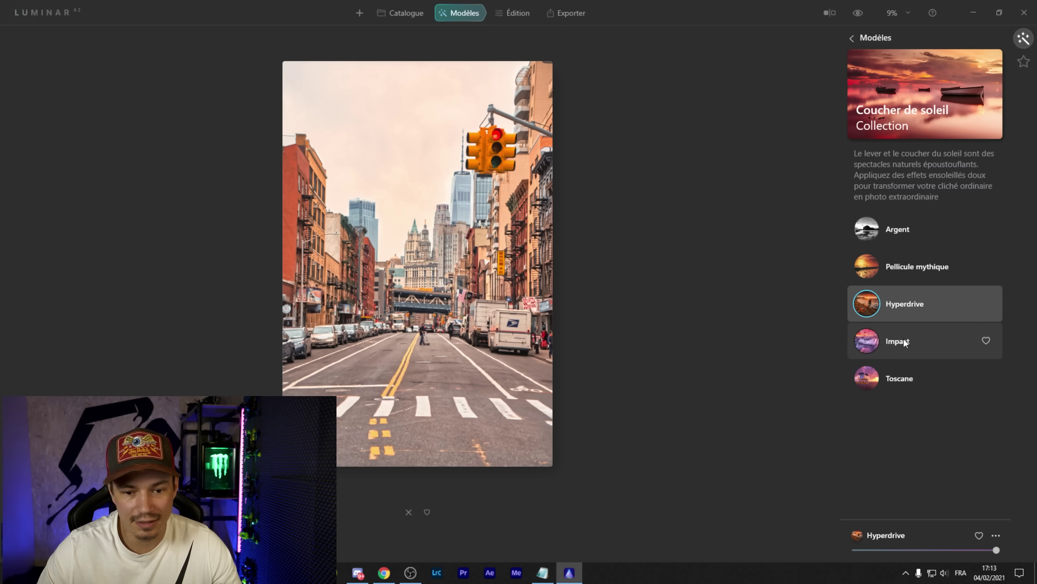
{"action": "left_click", "coordinate": [904, 341]}
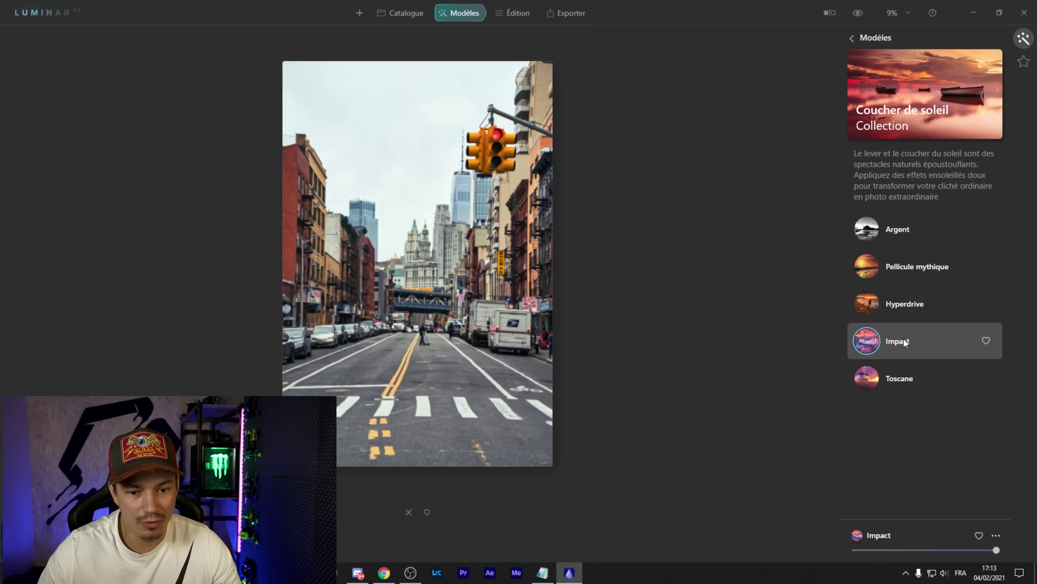
Compare the Impact look with the original street photo, inspecting the building details at 100% zoom
{"action": "left_click", "coordinate": [859, 15]}
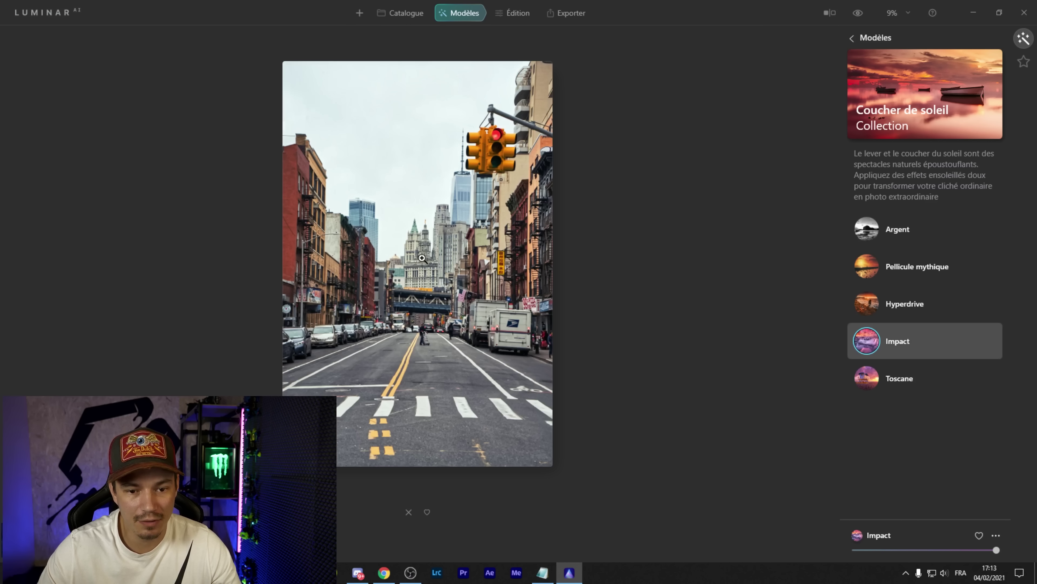
{"action": "left_click", "coordinate": [422, 257]}
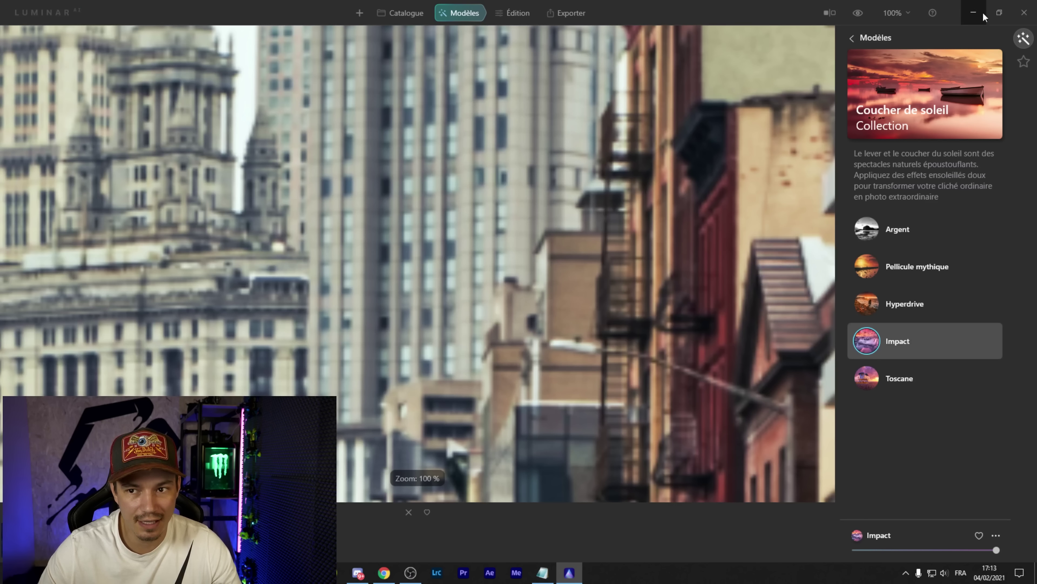
{"action": "left_click", "coordinate": [856, 15]}
{"action": "left_click", "coordinate": [856, 14]}
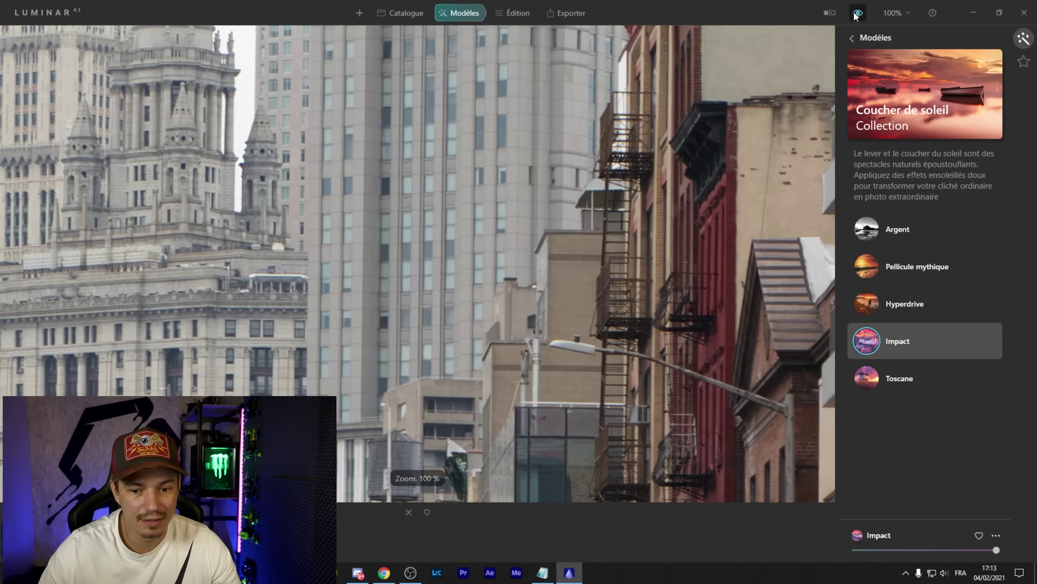
{"action": "left_click", "coordinate": [856, 14]}
{"action": "left_click", "coordinate": [527, 162]}
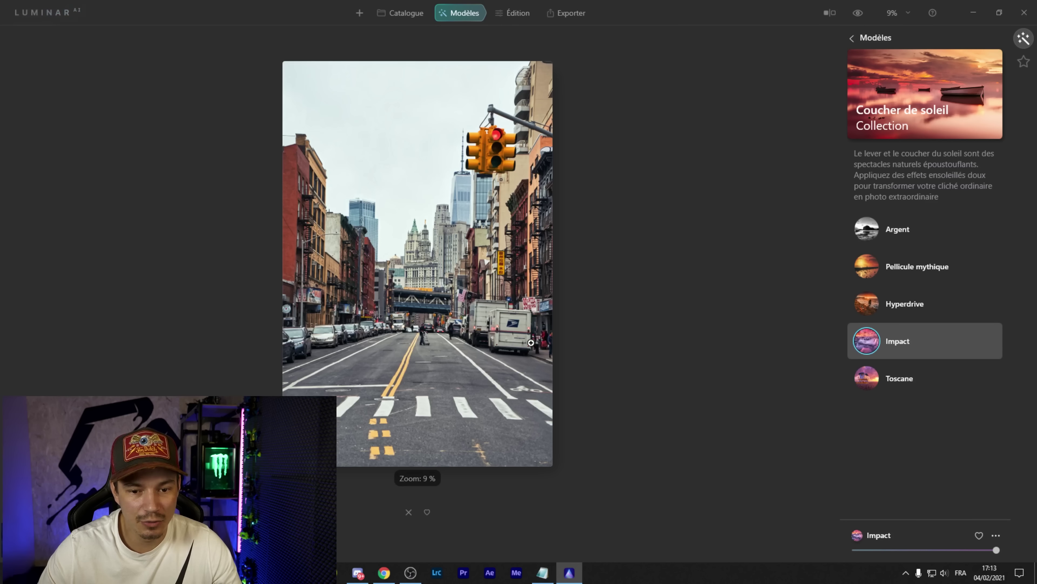
Try the Toscane, Impact and Givré templates, and settle on Frissons de la ville from the Lumières de la ville collection
{"action": "left_click", "coordinate": [904, 378]}
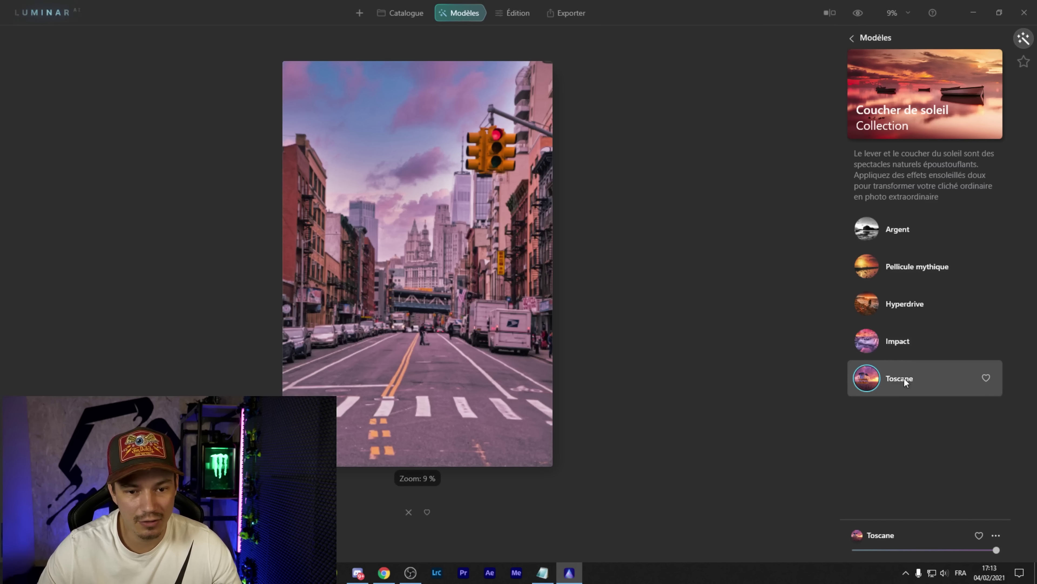
{"action": "left_click", "coordinate": [904, 348]}
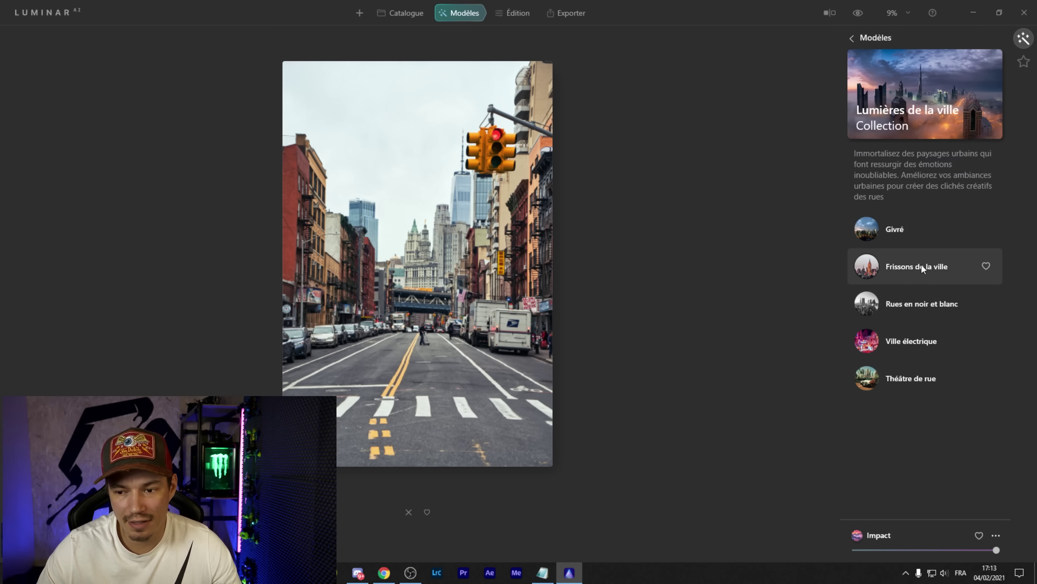
{"action": "left_click", "coordinate": [898, 232]}
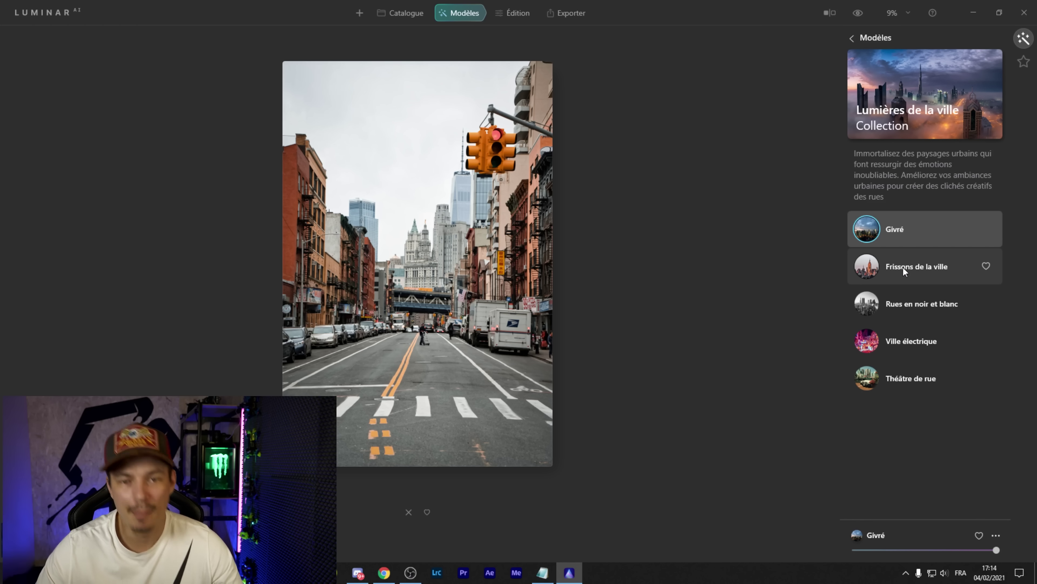
{"action": "left_click", "coordinate": [903, 268]}
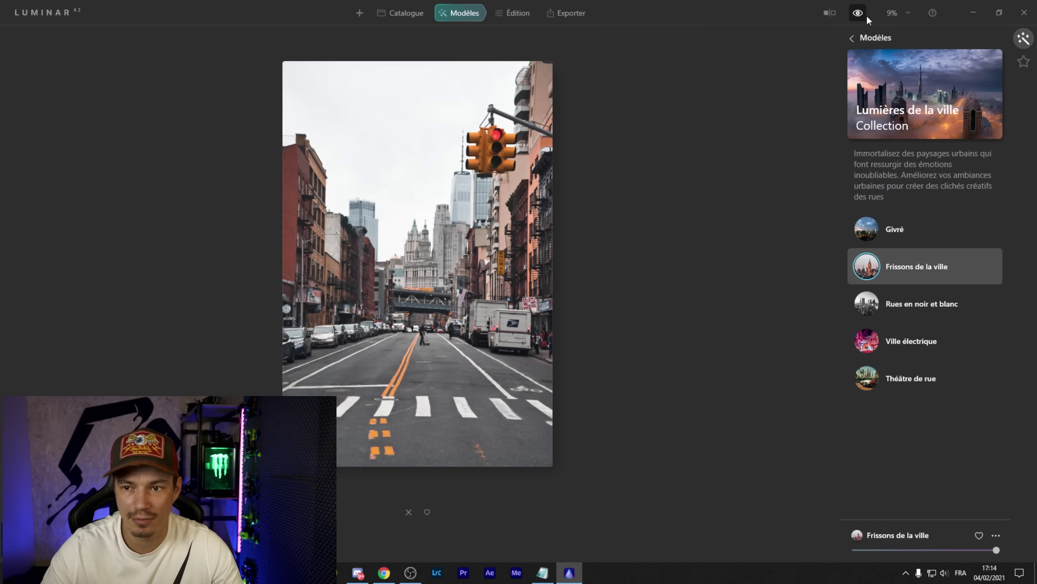
Compare the original street photo repeatedly with its Frissons de la ville version
{"action": "left_click", "coordinate": [859, 13]}
{"action": "left_click", "coordinate": [858, 13]}
{"action": "left_click", "coordinate": [858, 13]}
{"action": "left_click", "coordinate": [859, 13]}
{"action": "left_click", "coordinate": [859, 13]}
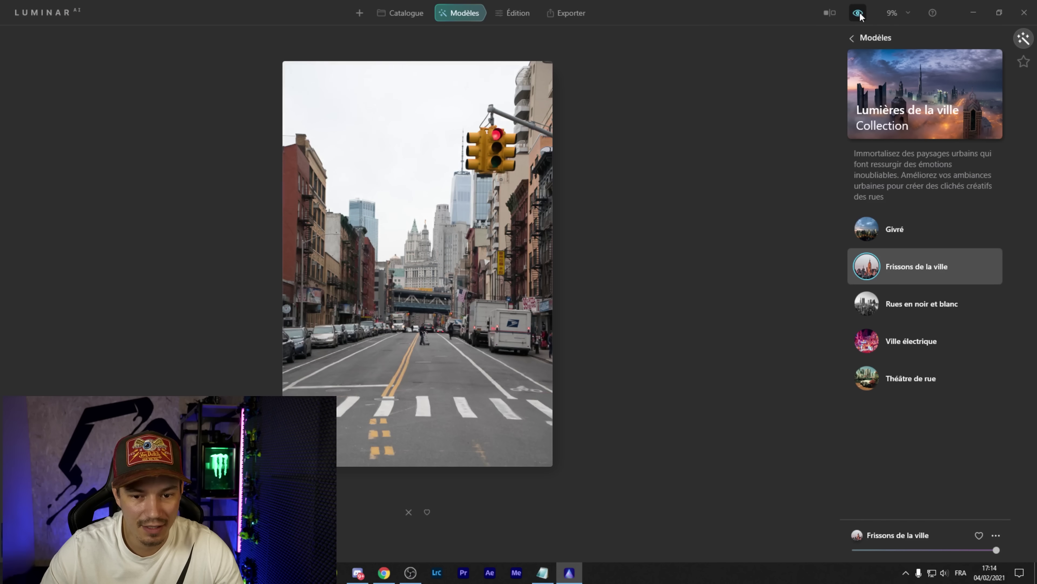
{"action": "left_click", "coordinate": [859, 13]}
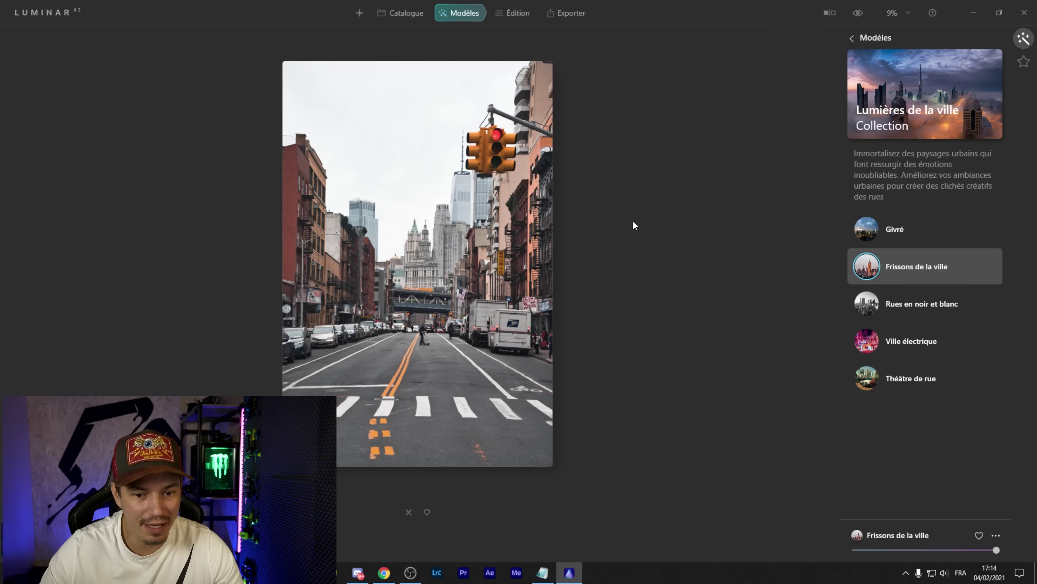
{"action": "left_click", "coordinate": [858, 12]}
{"action": "left_click", "coordinate": [858, 12]}
{"action": "left_click", "coordinate": [859, 13]}
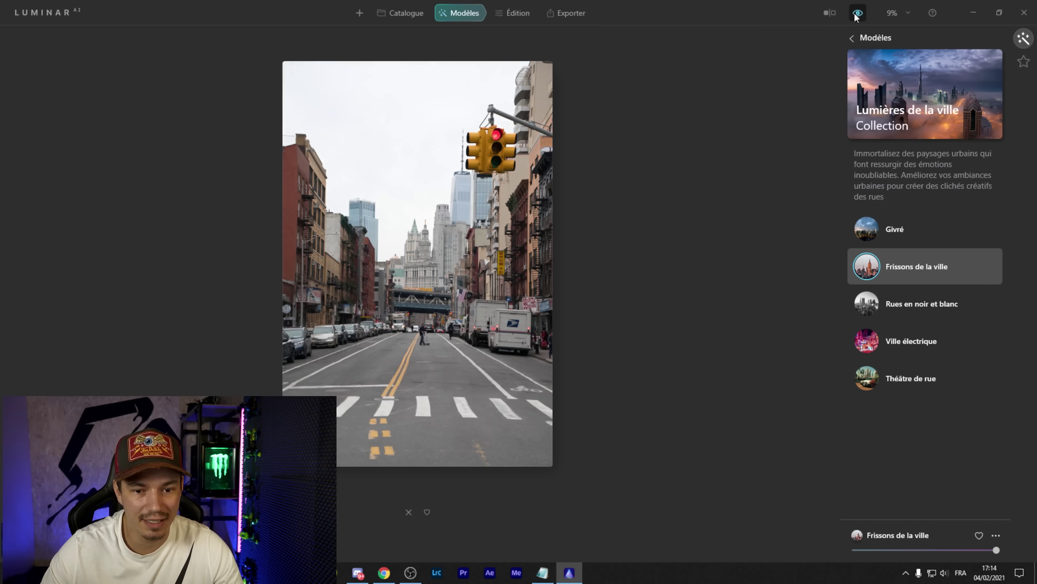
{"action": "left_click", "coordinate": [859, 12]}
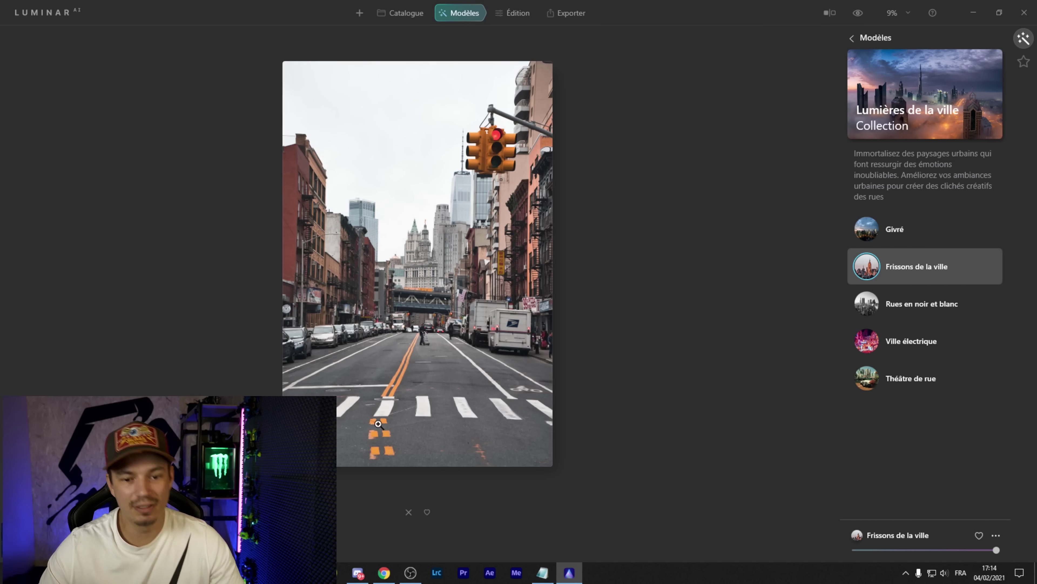
Replace the street photo's overcast sky with the Sunset 1 sky using Ciel AI
{"action": "left_click", "coordinate": [521, 13]}
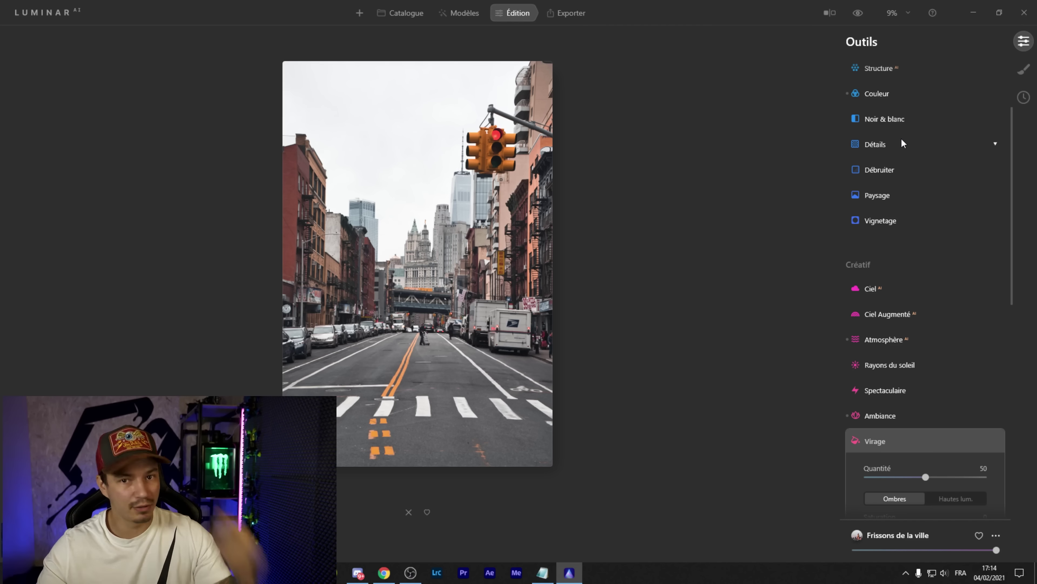
{"action": "left_click", "coordinate": [873, 289]}
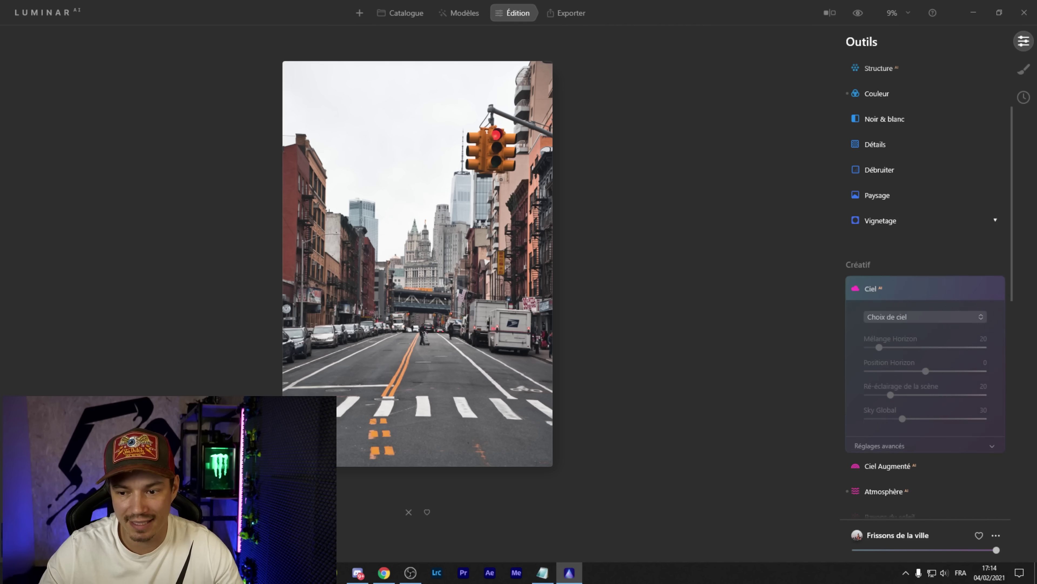
{"action": "left_click", "coordinate": [950, 237]}
{"action": "scroll", "coordinate": [966, 321], "scroll_direction": "down", "scroll_amount": 6}
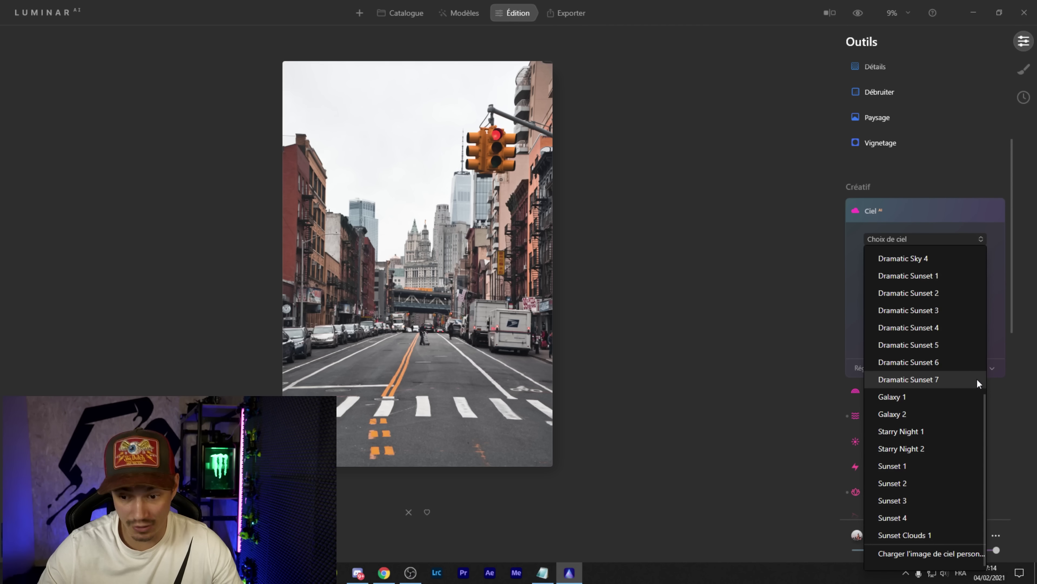
{"action": "left_click", "coordinate": [928, 467]}
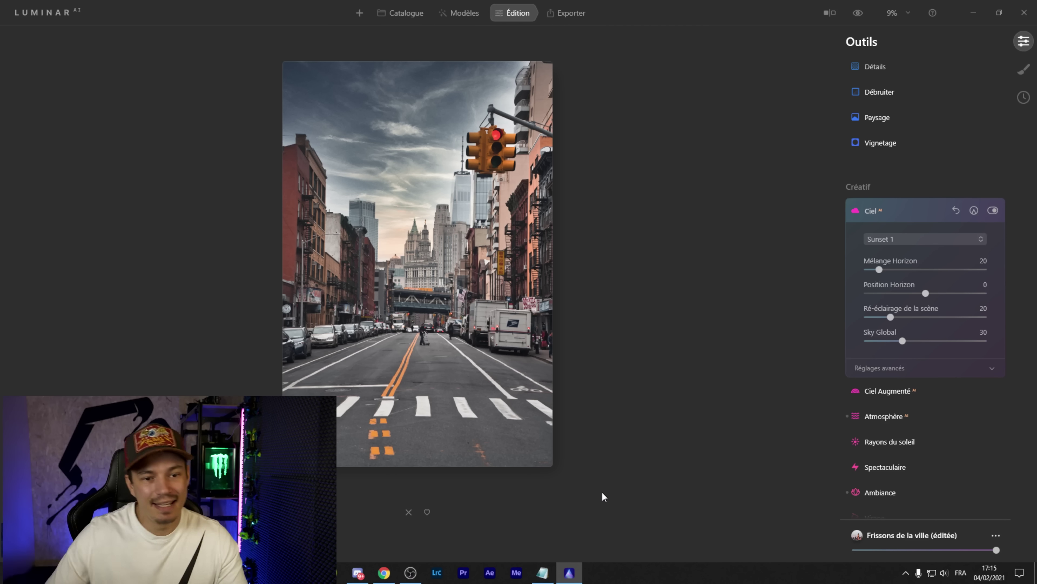
Inspect the sky replacement's edges around the building's balconies at 100% zoom and compare them with the original
{"action": "left_click", "coordinate": [517, 80]}
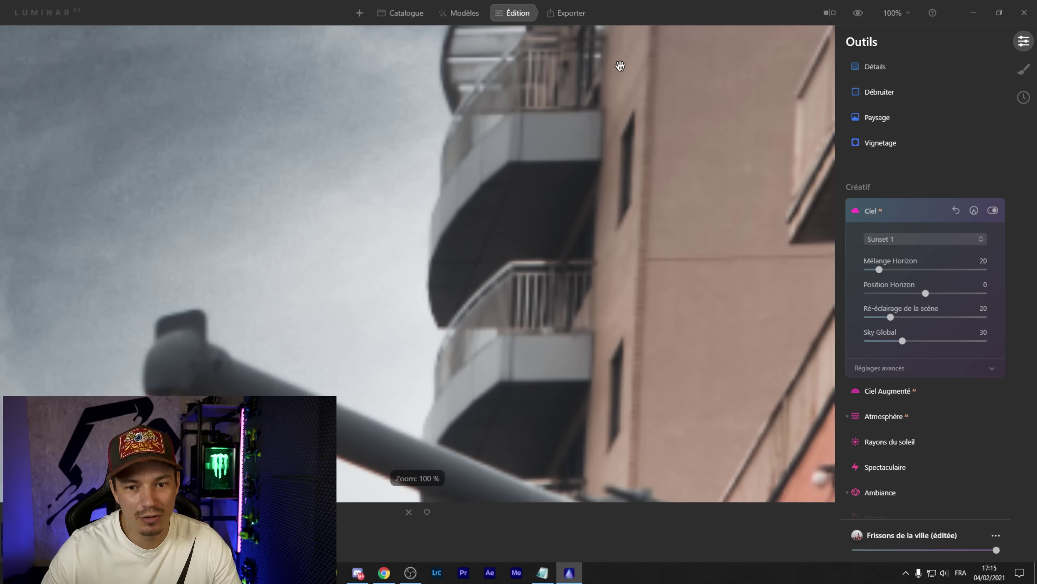
{"action": "left_click_drag", "start_coordinate": [620, 66], "coordinate": [377, 438]}
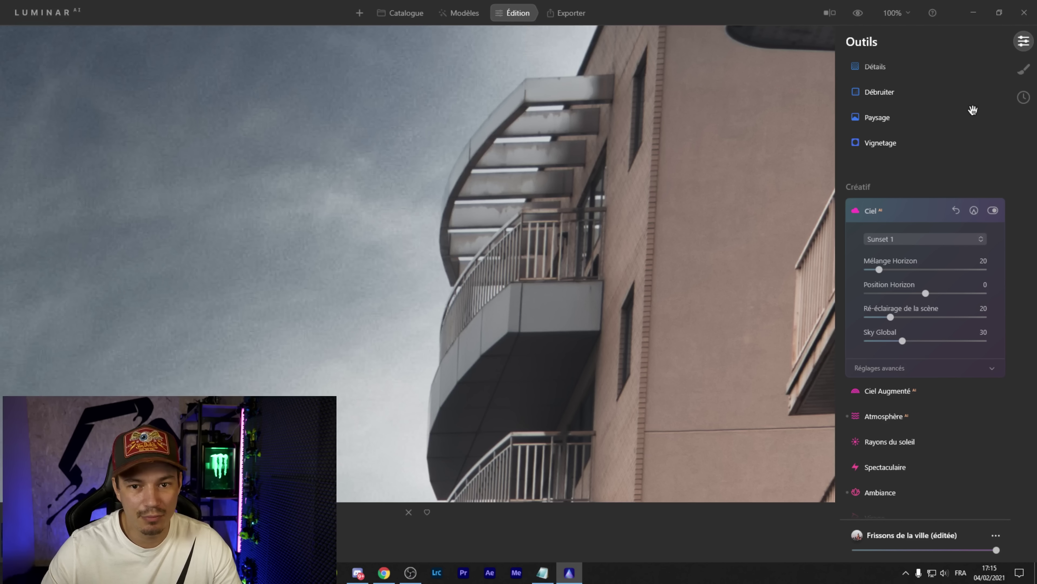
{"action": "left_click", "coordinate": [858, 13]}
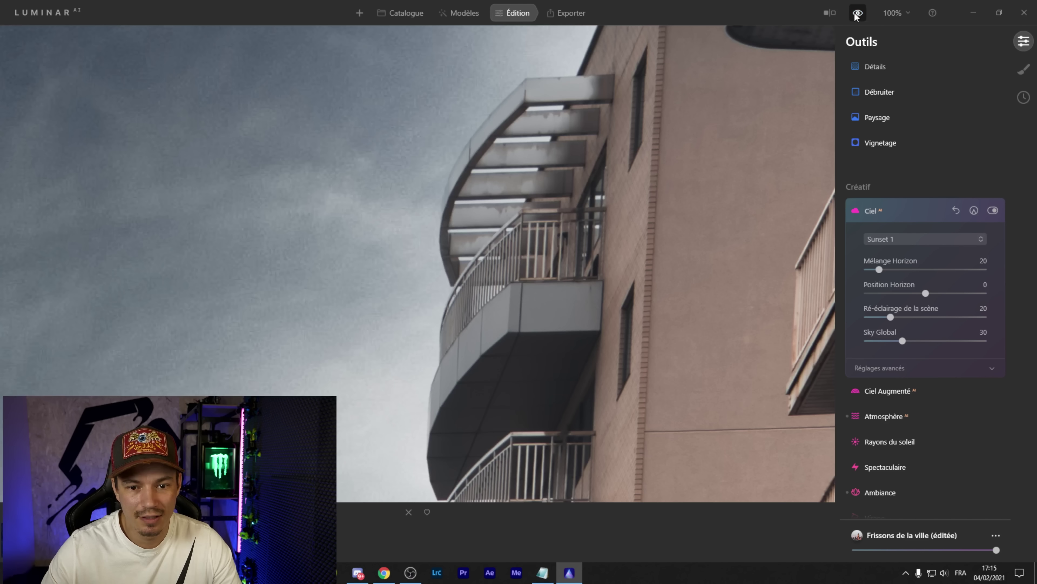
{"action": "left_click", "coordinate": [858, 13]}
{"action": "left_click", "coordinate": [858, 13]}
{"action": "left_click", "coordinate": [857, 13]}
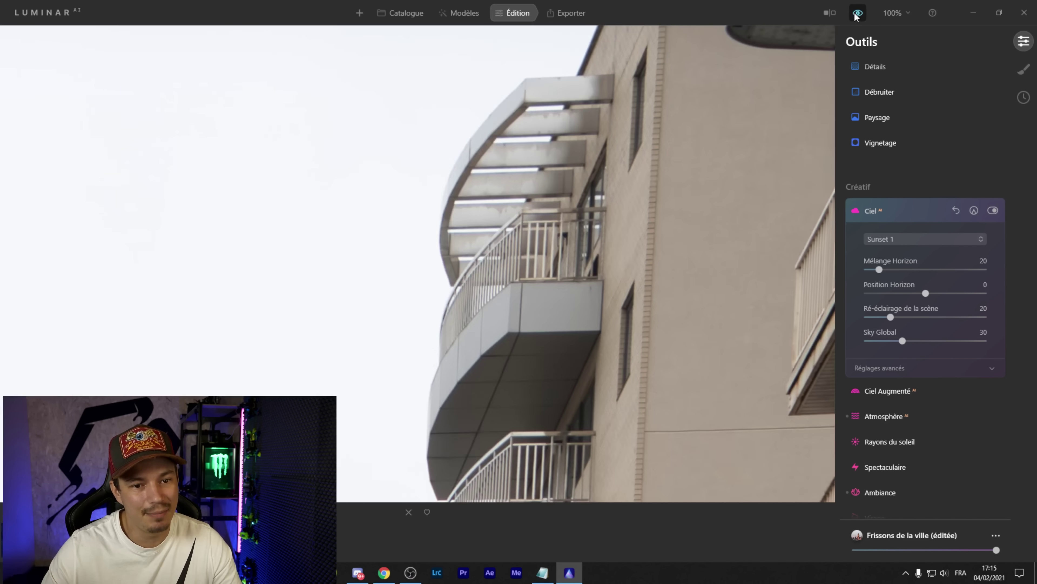
{"action": "left_click", "coordinate": [858, 13]}
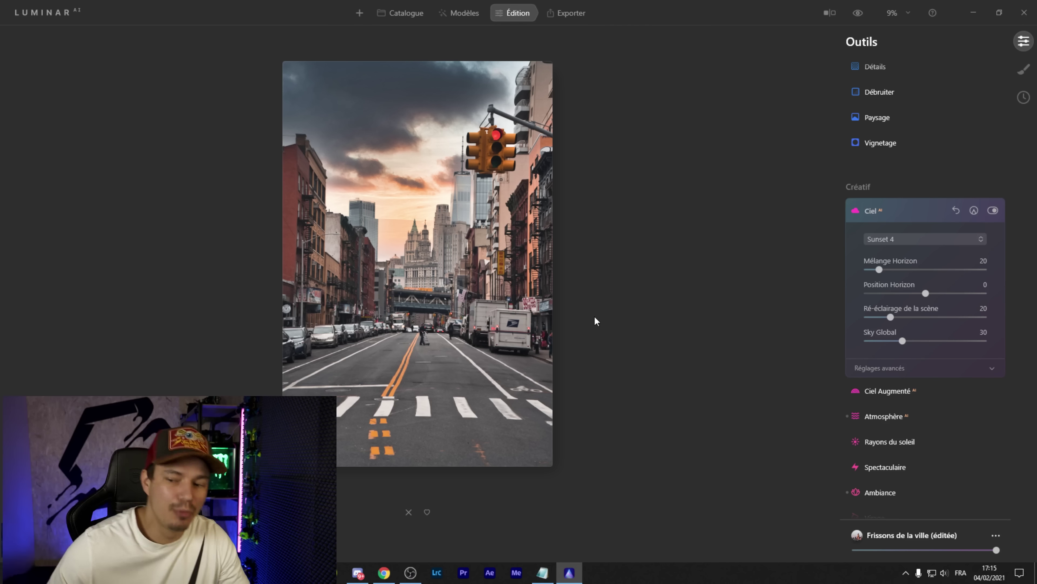
Change the replacement sky to Starry Night 1 and inspect the road surface at 100% zoom
{"action": "left_click", "coordinate": [873, 242]}
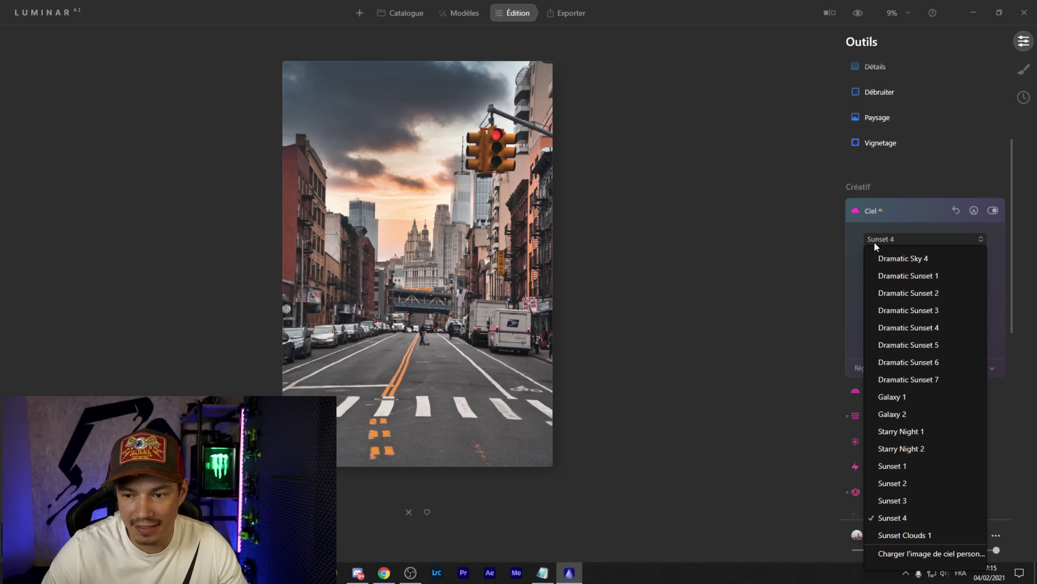
{"action": "left_click", "coordinate": [911, 434]}
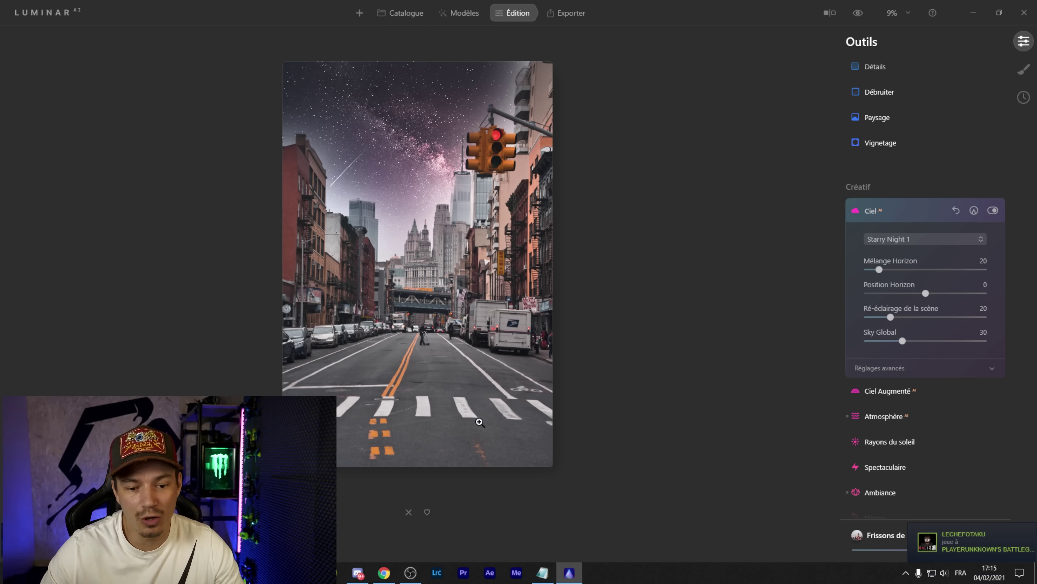
{"action": "left_click", "coordinate": [458, 451]}
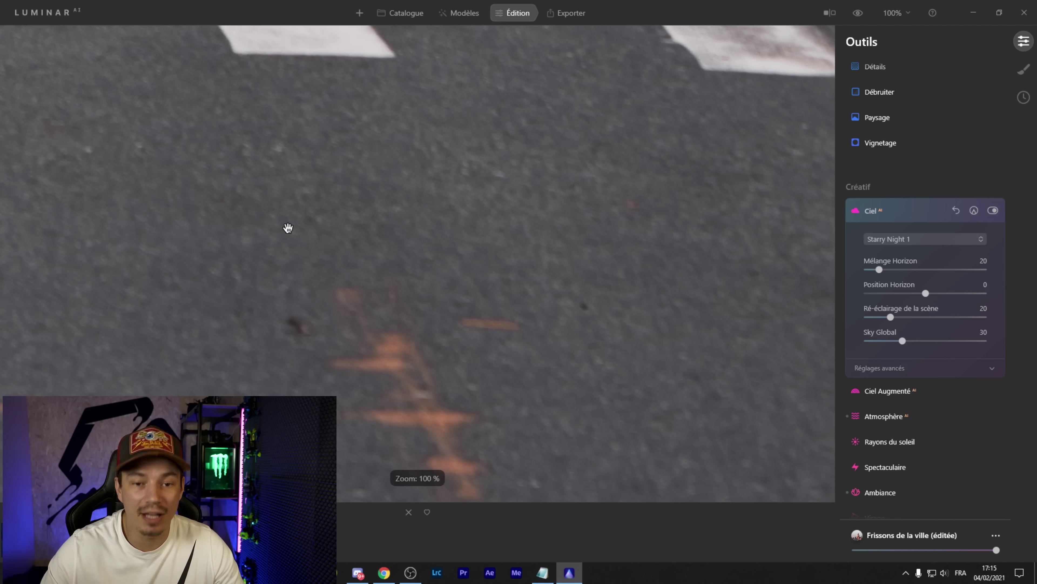
{"action": "left_click", "coordinate": [303, 221]}
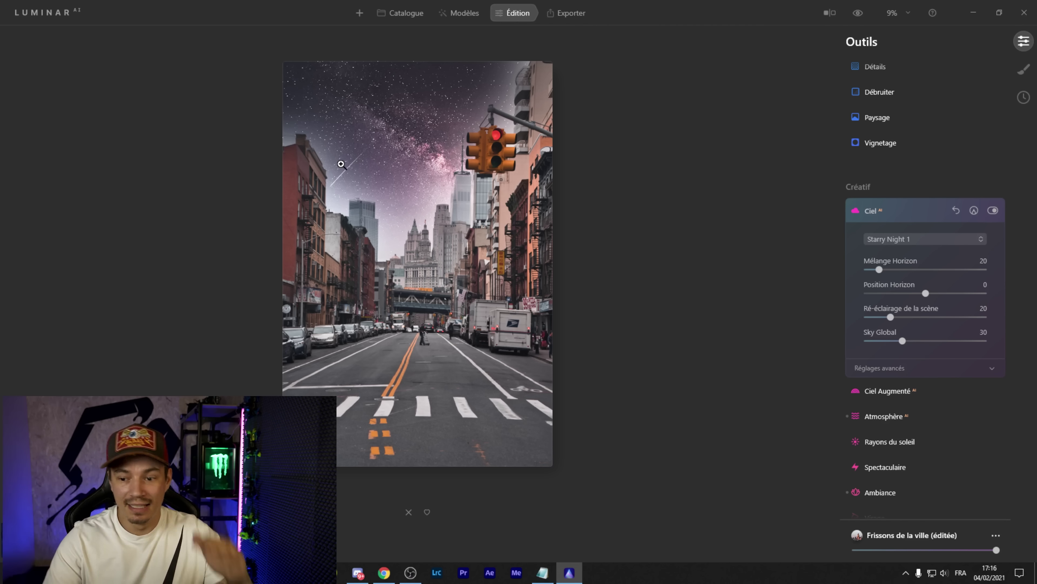
Try the Starry Night 1 sky's advanced temperature setting at 100, -100 and 33
{"action": "left_click", "coordinate": [879, 368]}
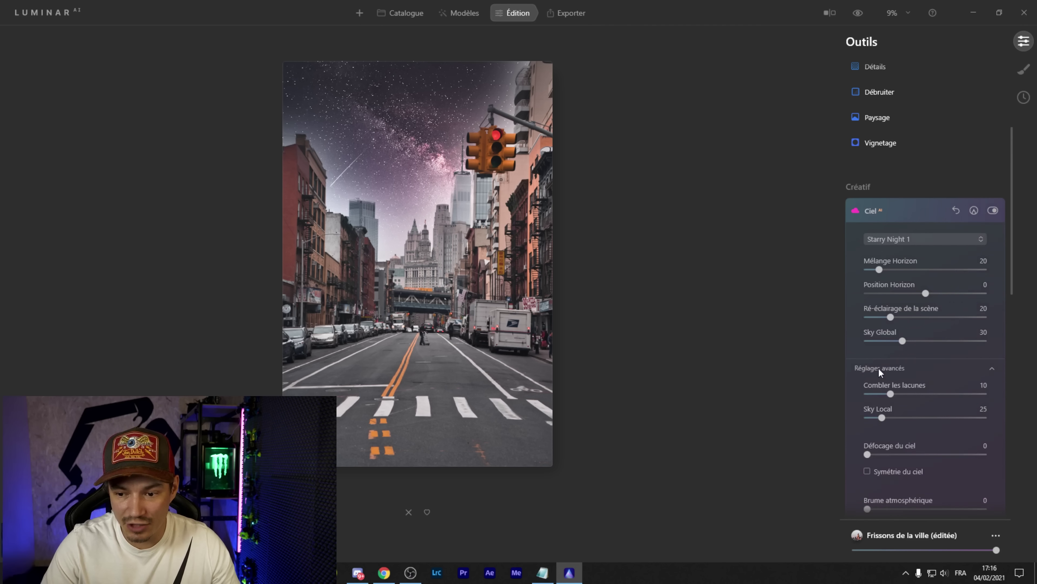
{"action": "scroll", "coordinate": [969, 420], "scroll_direction": "down", "scroll_amount": 1}
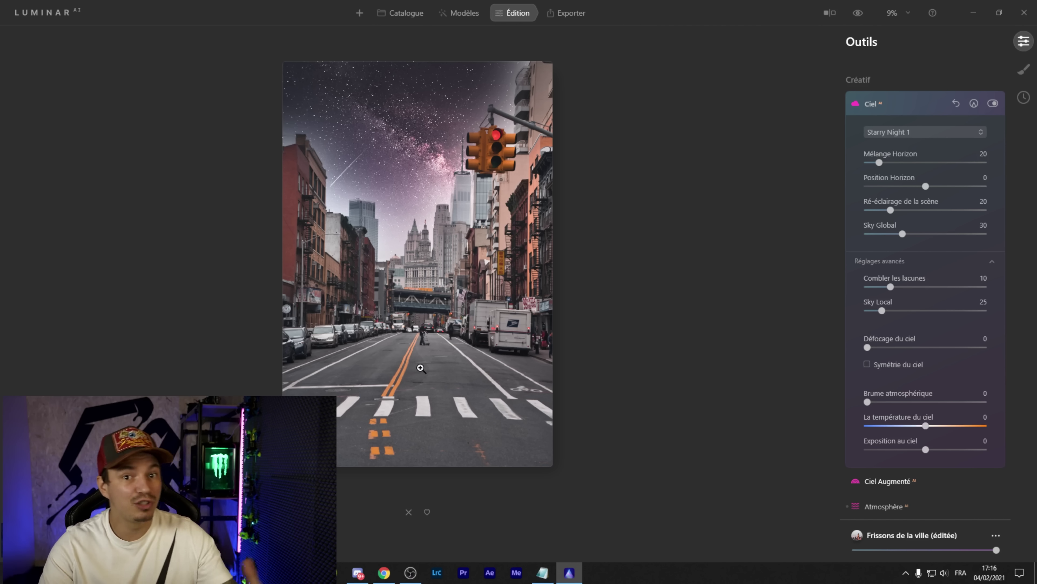
{"action": "left_click_drag", "start_coordinate": [928, 426], "coordinate": [1000, 421]}
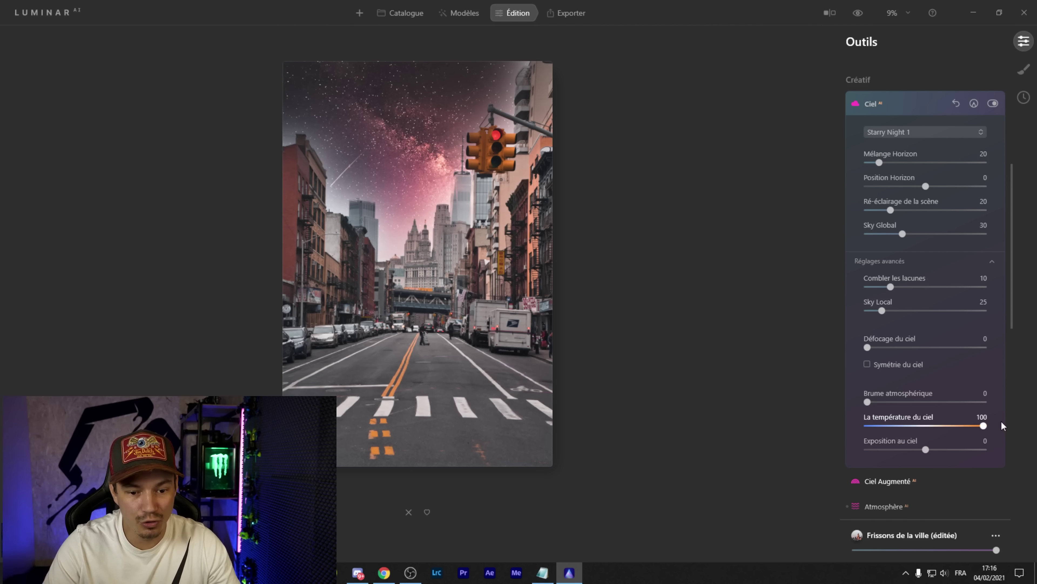
{"action": "left_click_drag", "start_coordinate": [1001, 420], "coordinate": [825, 431]}
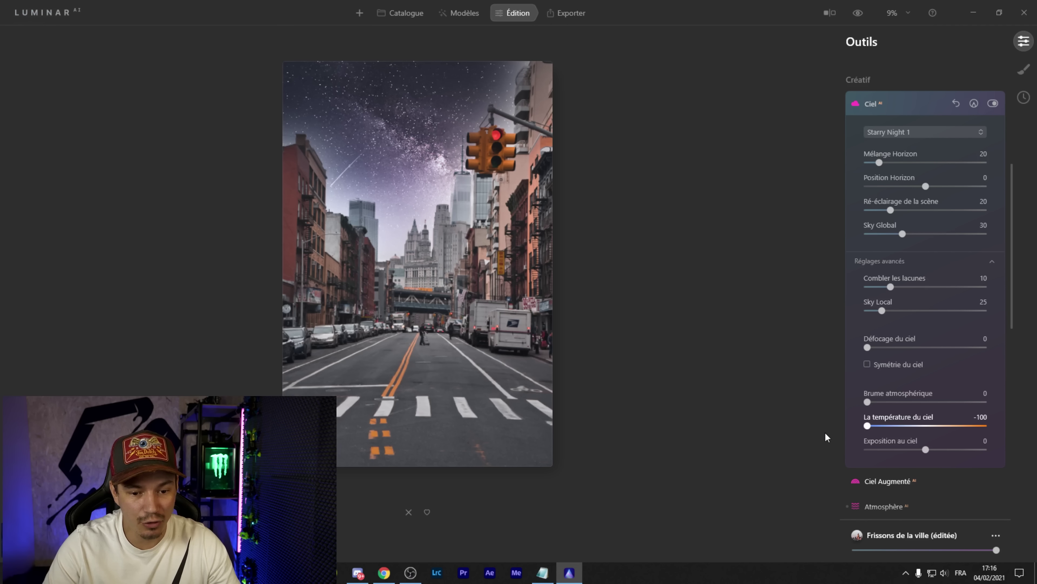
{"action": "left_click_drag", "start_coordinate": [903, 440], "coordinate": [945, 435]}
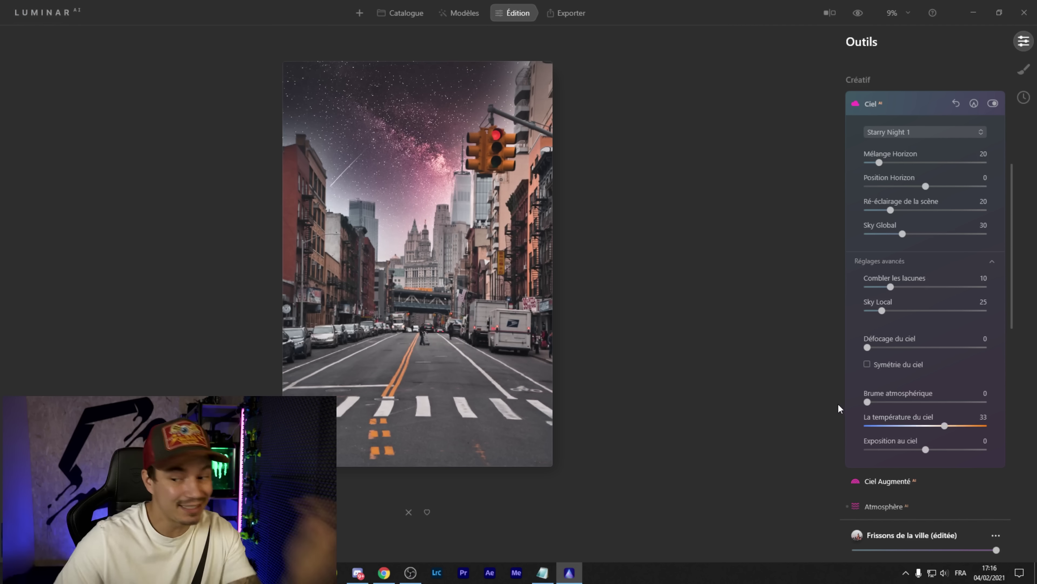
Change the replacement sky to Sunset 4 with horizon blending 15, horizon position -35, scene relighting 59 and Sky Global 54
{"action": "scroll", "coordinate": [961, 440], "scroll_direction": "up", "scroll_amount": 3}
{"action": "left_click", "coordinate": [905, 262]}
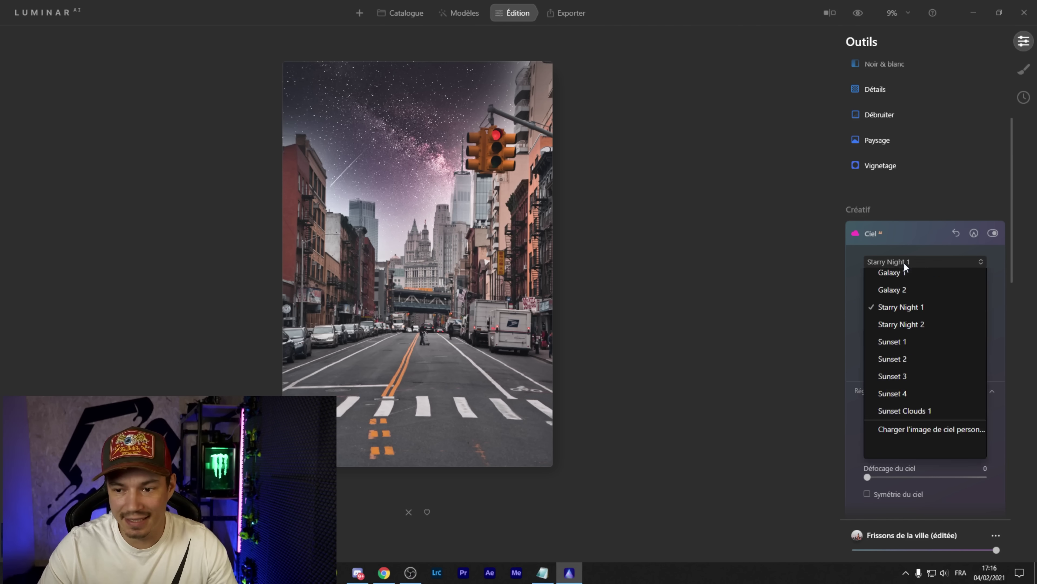
{"action": "left_click", "coordinate": [918, 507]}
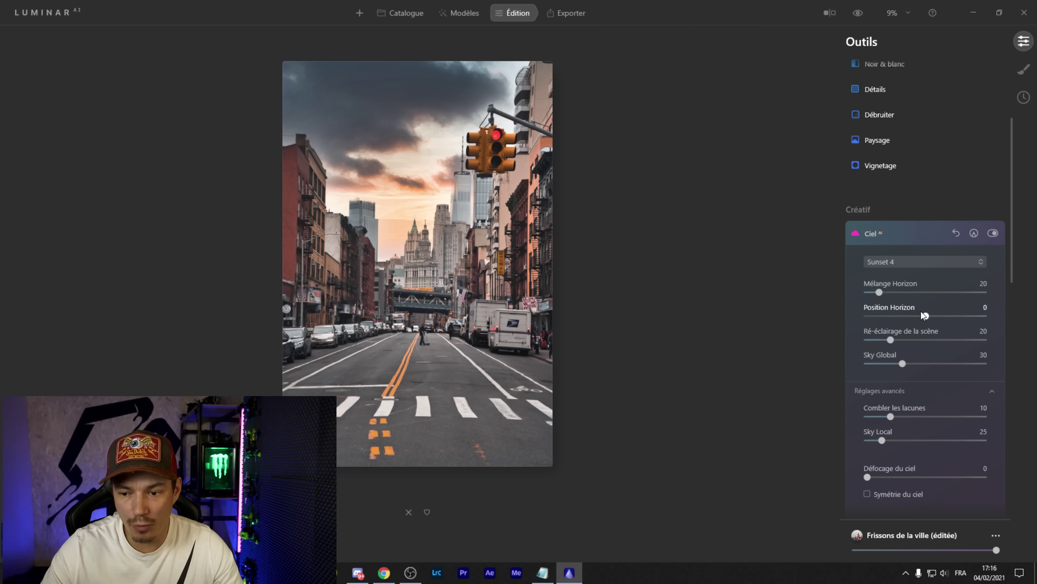
{"action": "left_click_drag", "start_coordinate": [931, 315], "coordinate": [912, 316]}
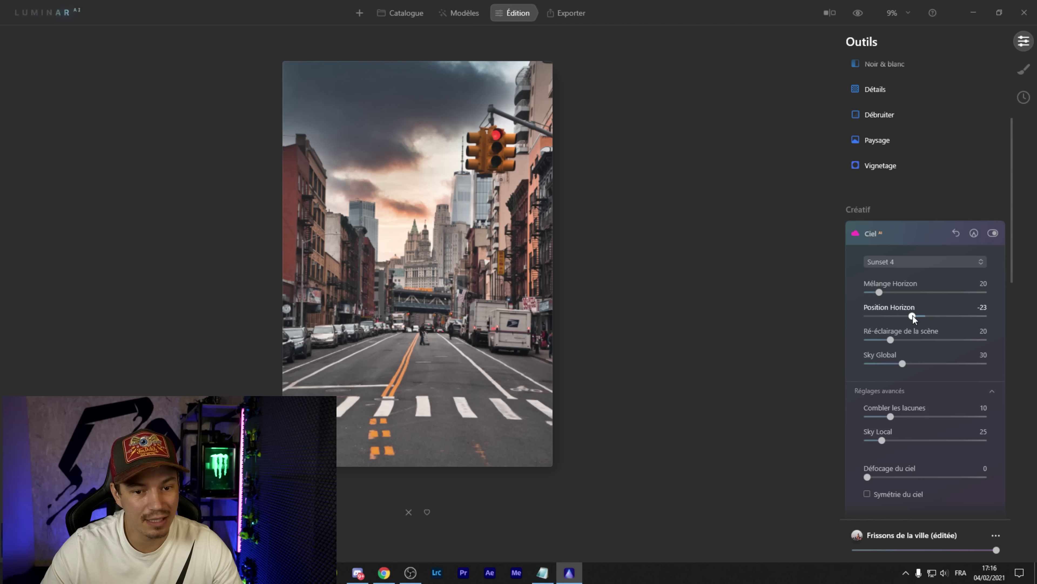
{"action": "left_click_drag", "start_coordinate": [913, 316], "coordinate": [930, 362]}
Zoom to 100% on the glass tower, test gap filling (Combler les lacunes) at 0, and raise it to 50
{"action": "scroll", "coordinate": [900, 332], "scroll_direction": "down", "scroll_amount": 2}
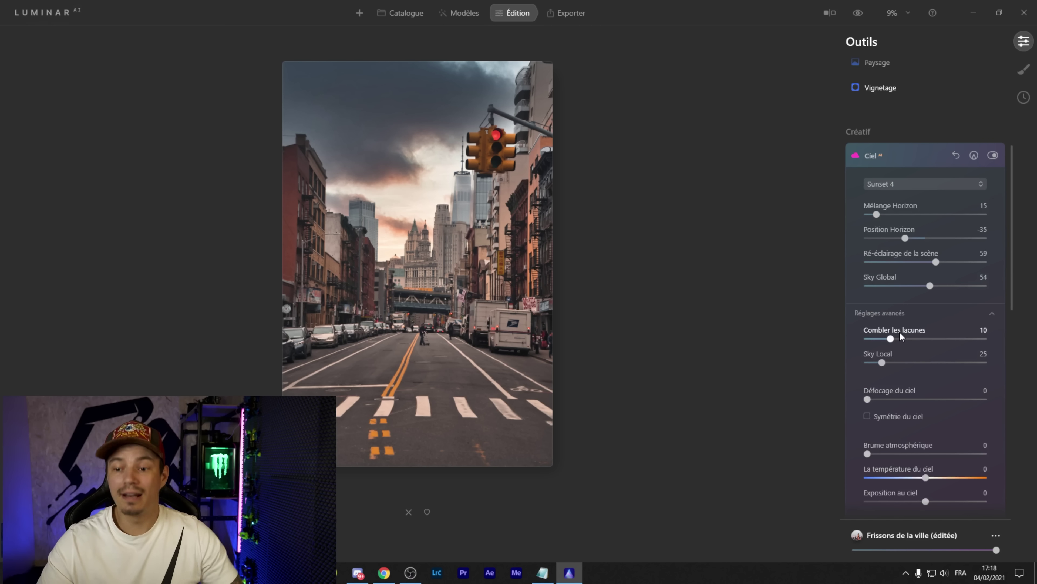
{"action": "double_click", "coordinate": [448, 189]}
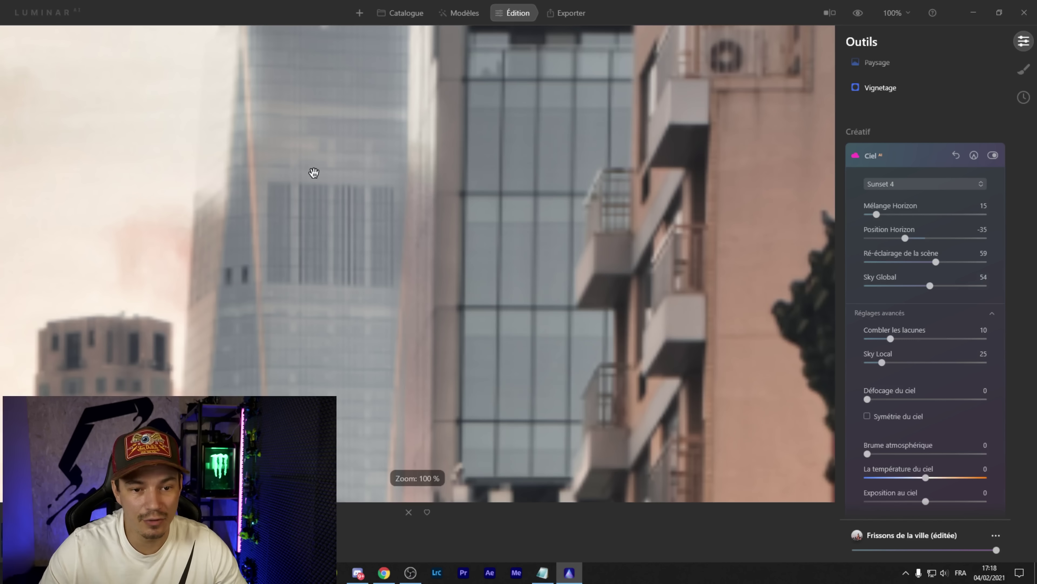
{"action": "left_click_drag", "start_coordinate": [280, 201], "coordinate": [352, 371]}
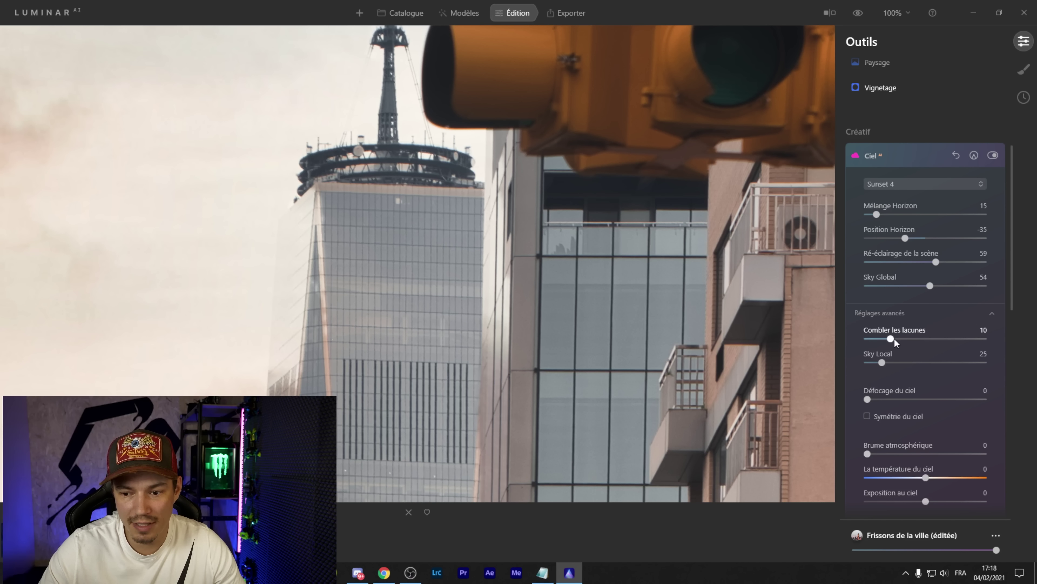
{"action": "left_click_drag", "start_coordinate": [893, 339], "coordinate": [866, 338]}
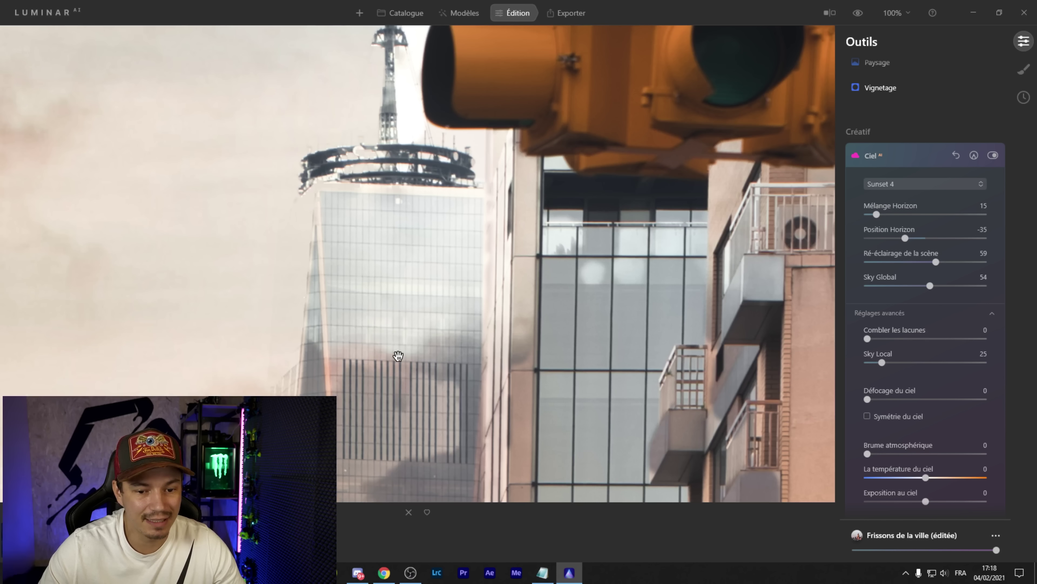
{"action": "left_click_drag", "start_coordinate": [868, 339], "coordinate": [959, 339]}
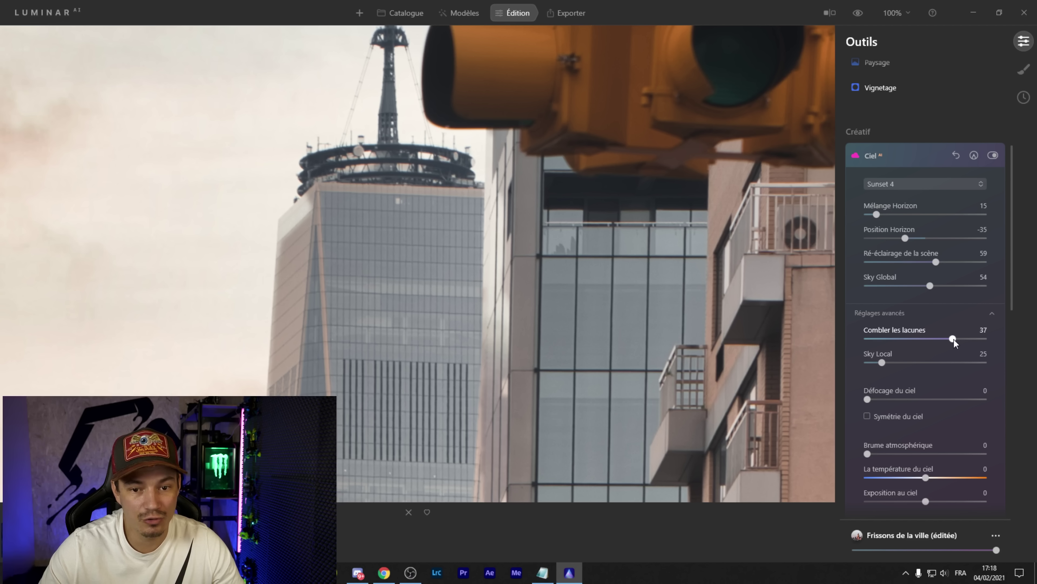
{"action": "left_click_drag", "start_coordinate": [954, 339], "coordinate": [987, 342]}
Compare the sky replacement around the tower with the original photo at 100% zoom
{"action": "left_click", "coordinate": [472, 274]}
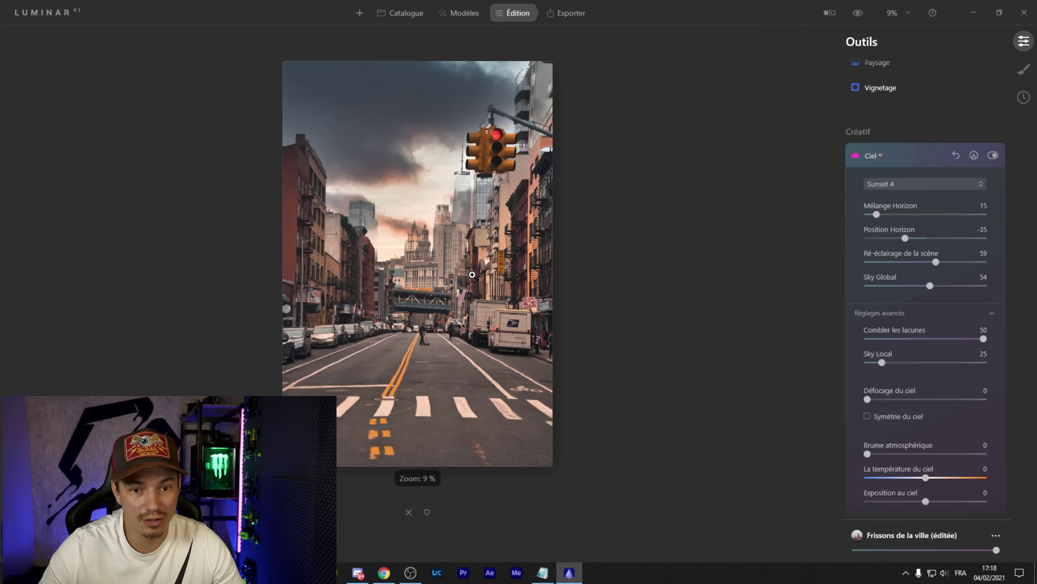
{"action": "left_click", "coordinate": [473, 275]}
{"action": "left_click", "coordinate": [858, 12]}
{"action": "left_click", "coordinate": [858, 13]}
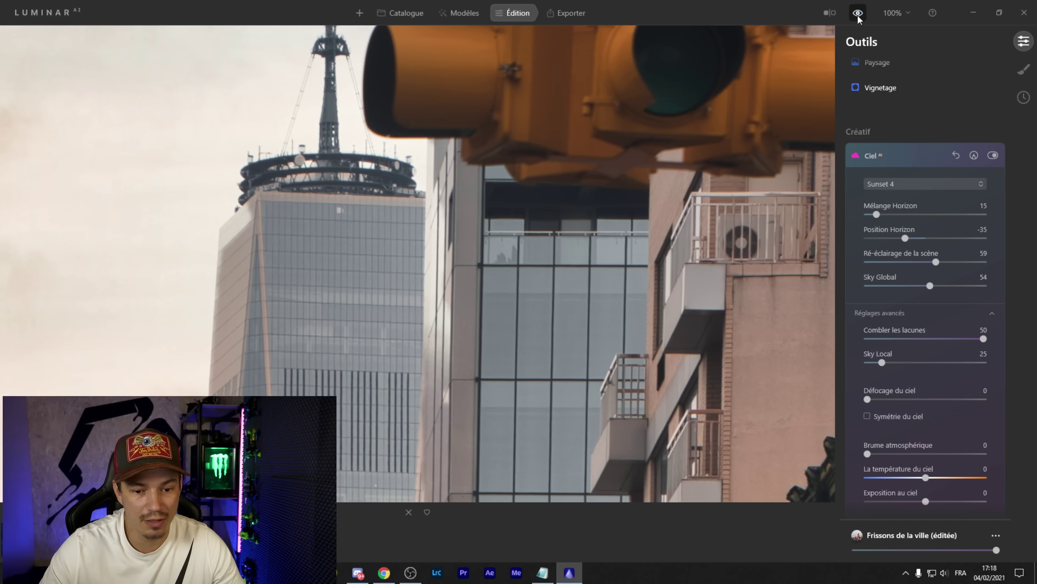
{"action": "left_click", "coordinate": [316, 191]}
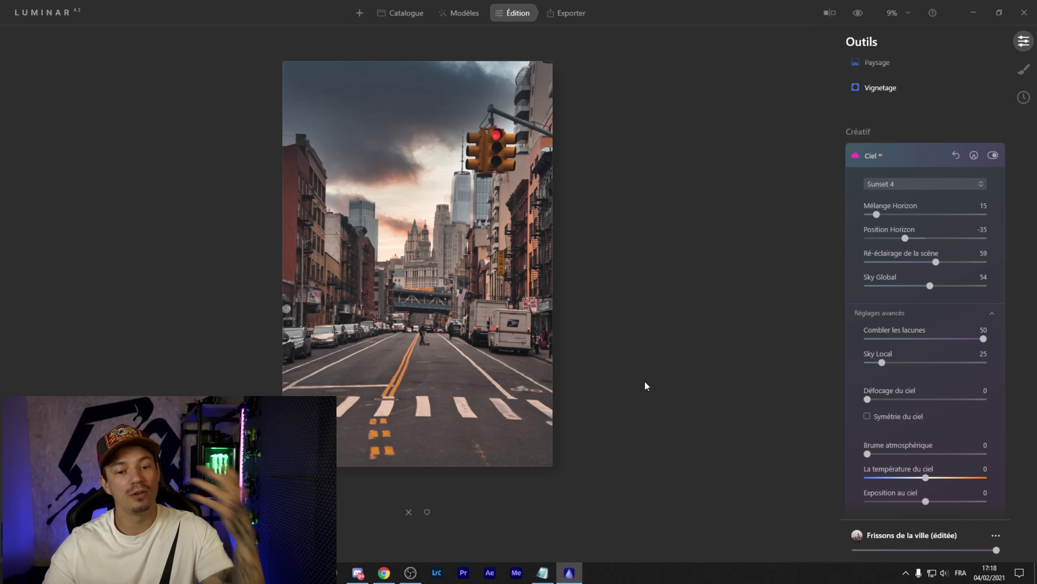
Add sun rays with amount 44 and overall look 39, placing the sun's centre just beside the glass tower
{"action": "scroll", "coordinate": [860, 430], "scroll_direction": "down", "scroll_amount": 3}
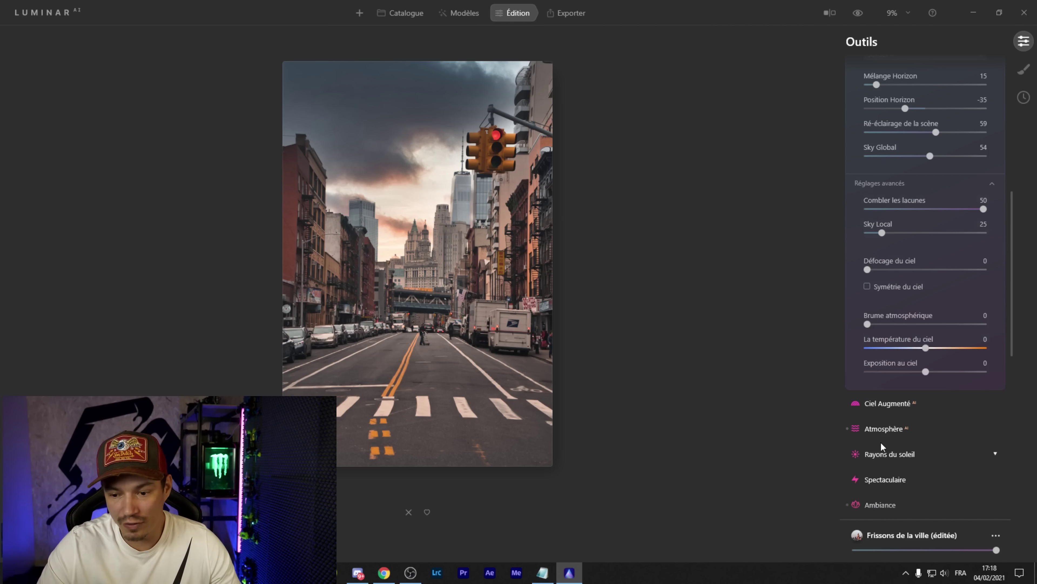
{"action": "left_click", "coordinate": [889, 453]}
{"action": "left_click_drag", "start_coordinate": [872, 161], "coordinate": [892, 159]}
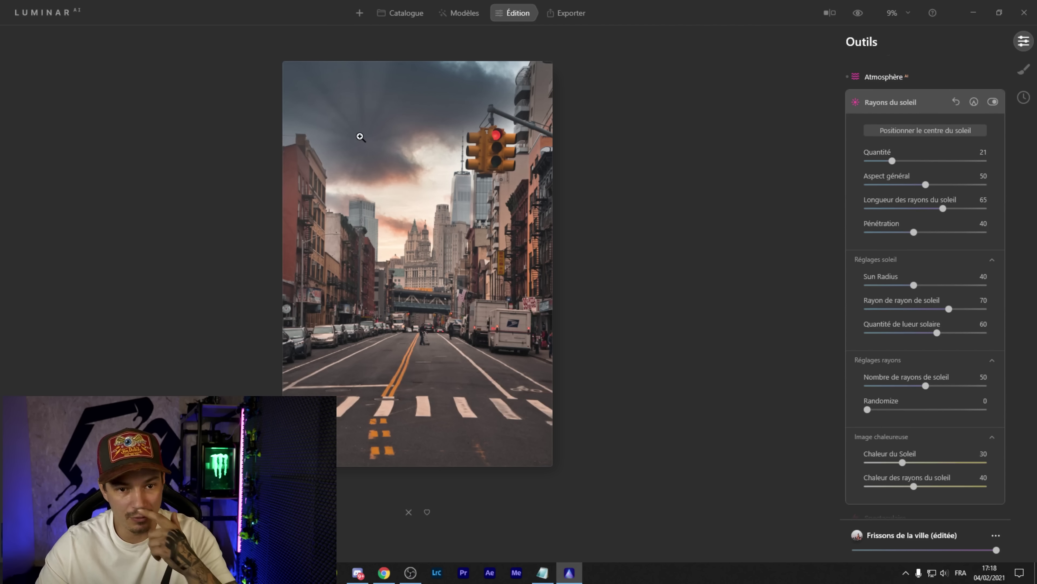
{"action": "left_click_drag", "start_coordinate": [363, 142], "coordinate": [446, 200]}
{"action": "left_click_drag", "start_coordinate": [892, 160], "coordinate": [912, 184]}
Fine-tune the sun rays: length 77, penetration 37, sun radius 36, ray radius 83, glow 92, number of rays 0 and randomize 28
{"action": "left_click_drag", "start_coordinate": [913, 232], "coordinate": [956, 222]}
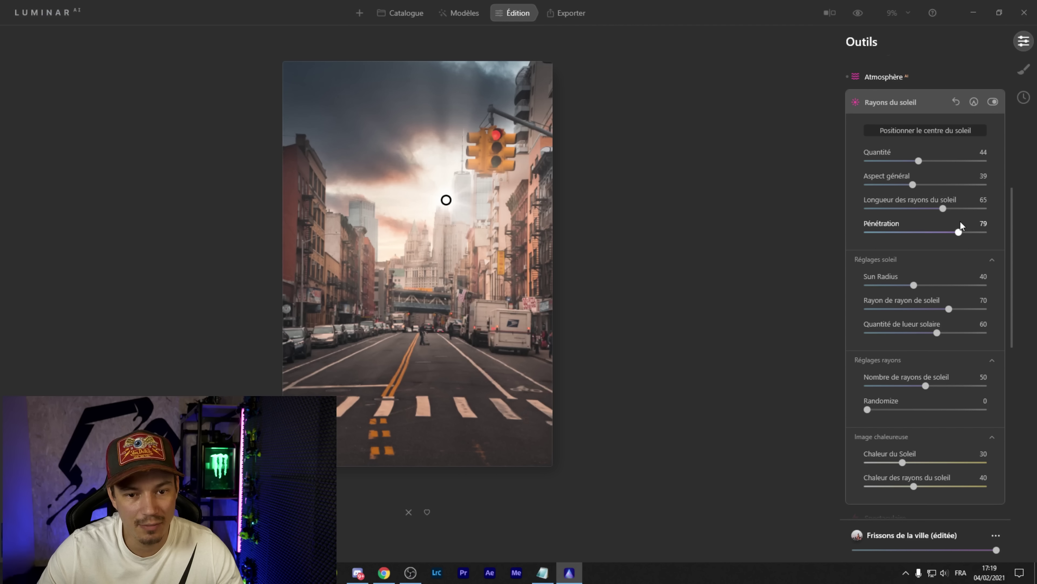
{"action": "left_click_drag", "start_coordinate": [940, 221], "coordinate": [875, 221]}
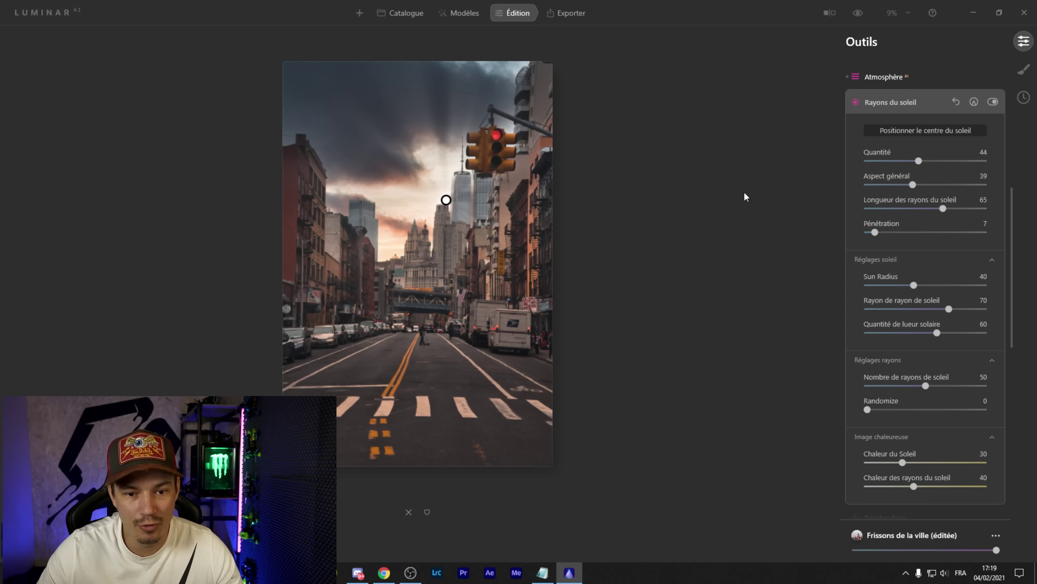
{"action": "mouse_move", "coordinate": [446, 199]}
{"action": "left_mouse_down"}
{"action": "mouse_move", "coordinate": [433, 100]}
{"action": "mouse_move", "coordinate": [400, 109]}
{"action": "mouse_move", "coordinate": [382, 97]}
{"action": "mouse_move", "coordinate": [391, 94]}
{"action": "mouse_move", "coordinate": [447, 195]}
{"action": "mouse_move", "coordinate": [435, 204]}
{"action": "left_mouse_up"}
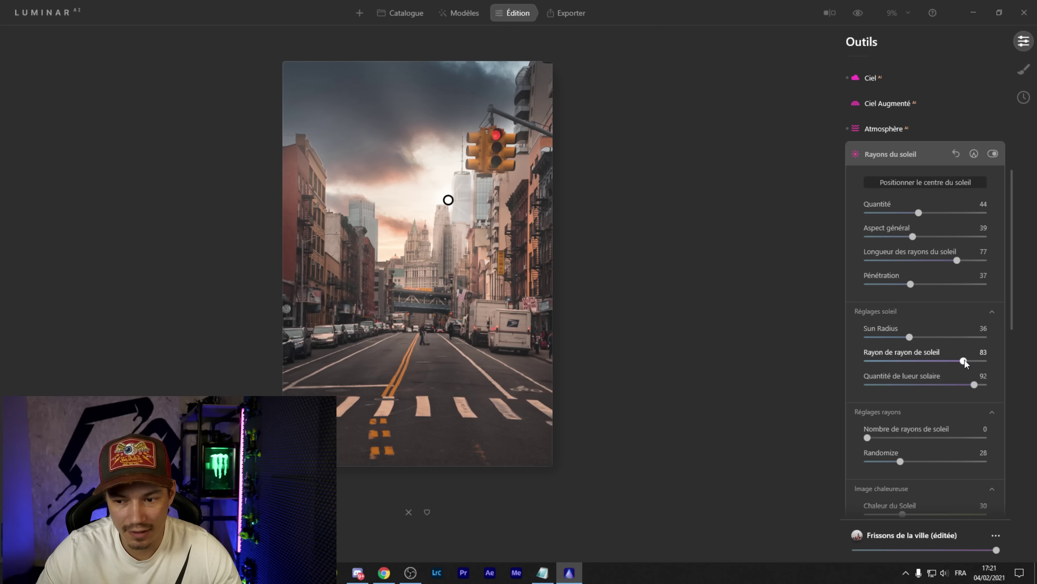
{"action": "left_click", "coordinate": [891, 154]}
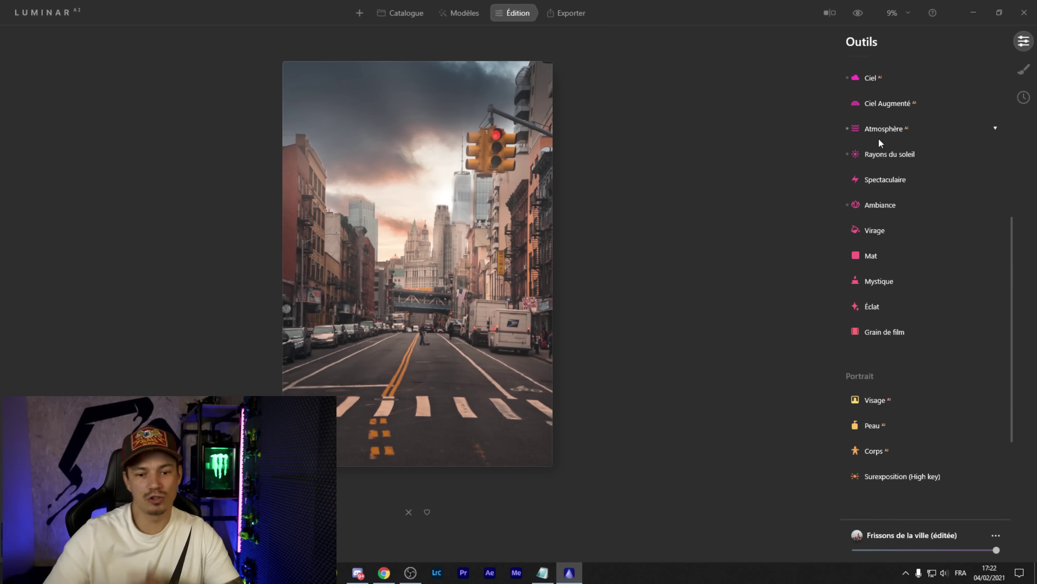
Inspect the building edges near the sun at 100% zoom and compare the edited photo with the original, close up and in full
{"action": "left_click", "coordinate": [443, 199]}
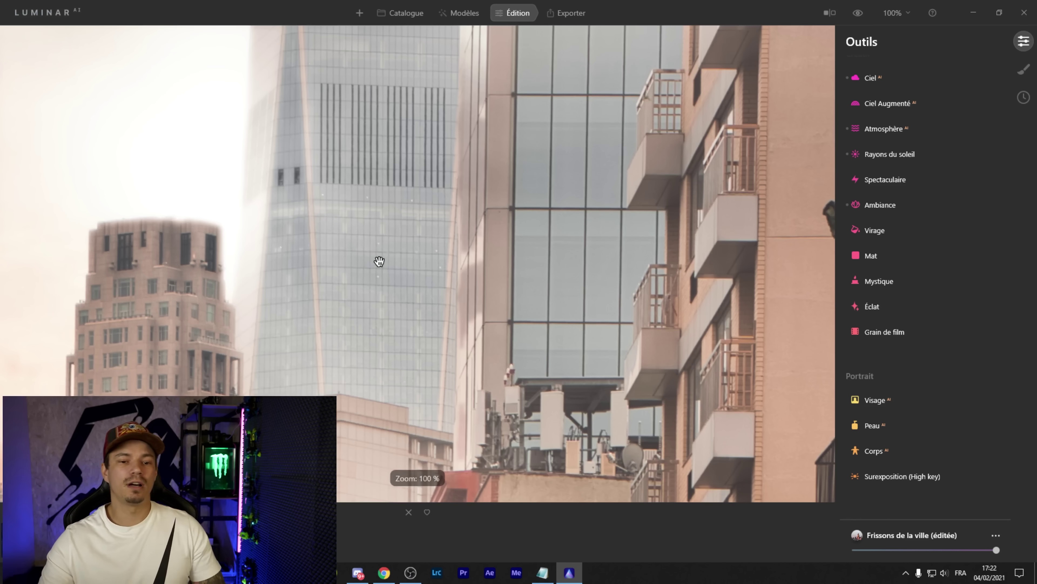
{"action": "left_click_drag", "start_coordinate": [379, 261], "coordinate": [475, 259]}
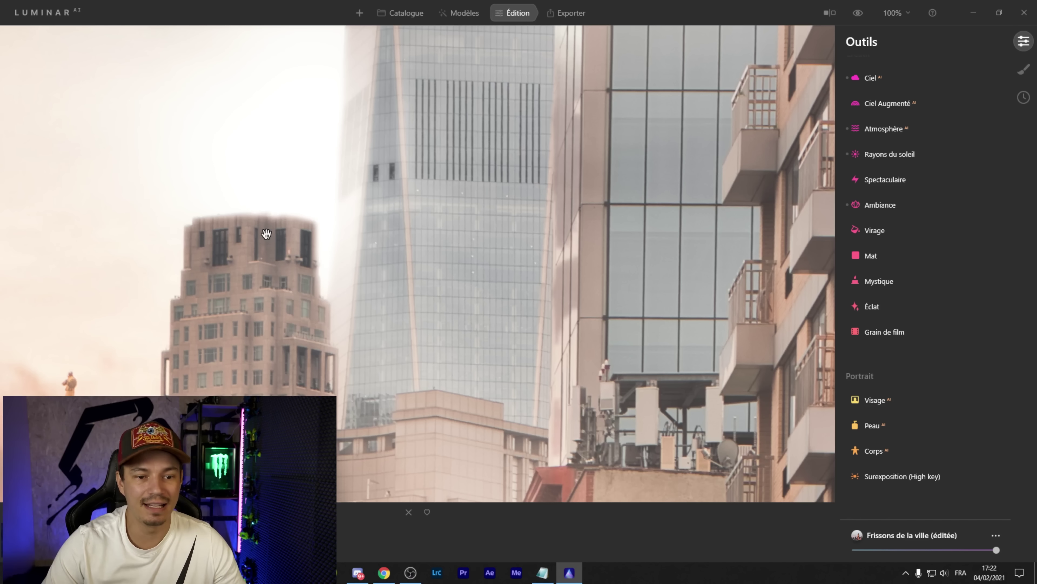
{"action": "left_click", "coordinate": [864, 14]}
{"action": "left_click", "coordinate": [865, 15]}
{"action": "left_click", "coordinate": [865, 14]}
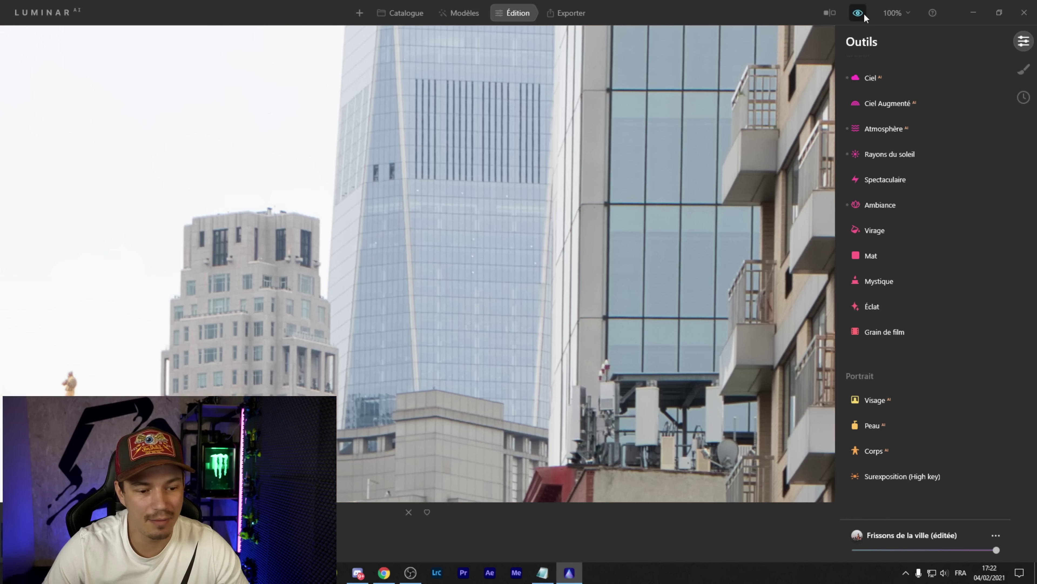
{"action": "left_click", "coordinate": [387, 171]}
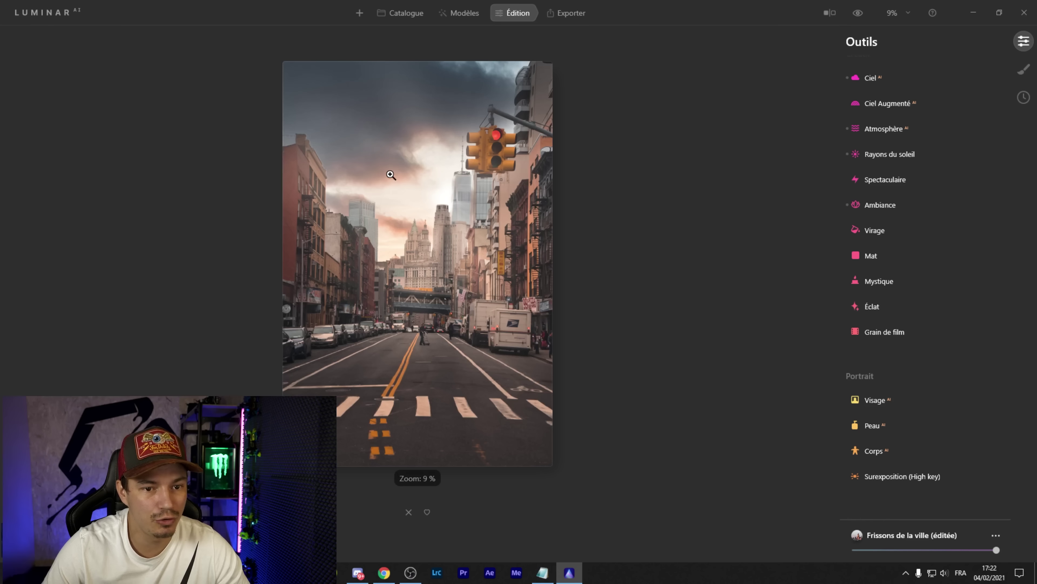
{"action": "left_click", "coordinate": [861, 19]}
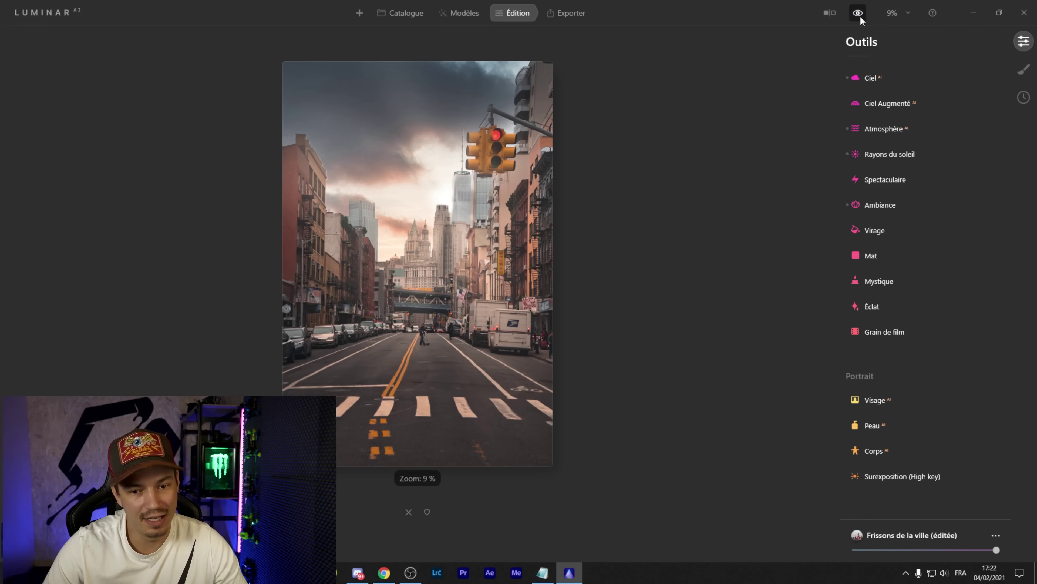
{"action": "left_click", "coordinate": [862, 16]}
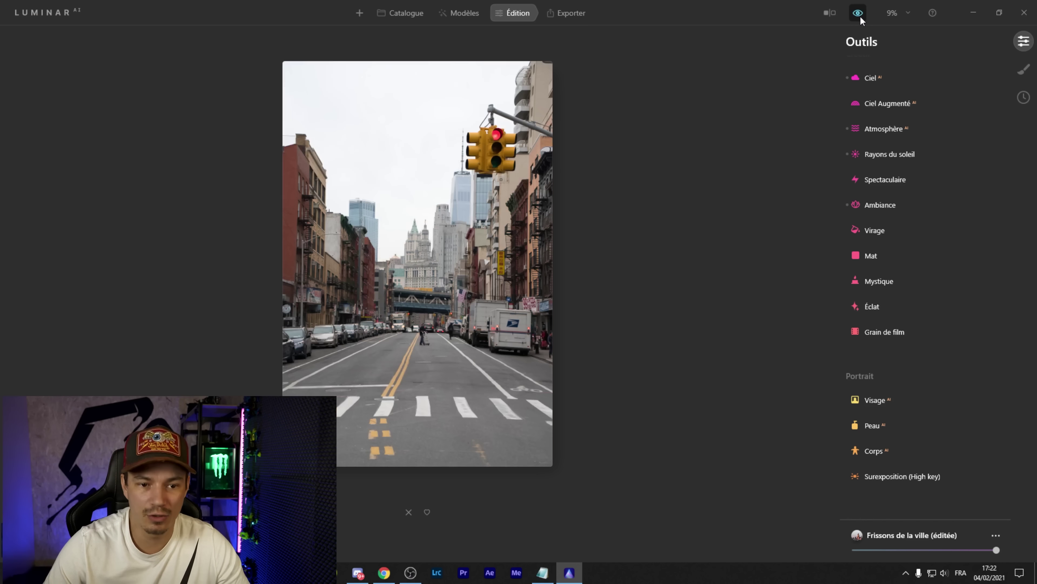
Set the Sunset 4 sky's atmospheric haze to 78 and temperature to 33, and slightly raise the sky exposure
{"action": "left_click", "coordinate": [870, 78]}
{"action": "mouse_move", "coordinate": [927, 400]}
{"action": "left_mouse_down"}
{"action": "mouse_move", "coordinate": [884, 397]}
{"action": "mouse_move", "coordinate": [998, 401]}
{"action": "mouse_move", "coordinate": [892, 395]}
{"action": "mouse_move", "coordinate": [966, 402]}
{"action": "mouse_move", "coordinate": [943, 399]}
{"action": "left_mouse_up"}
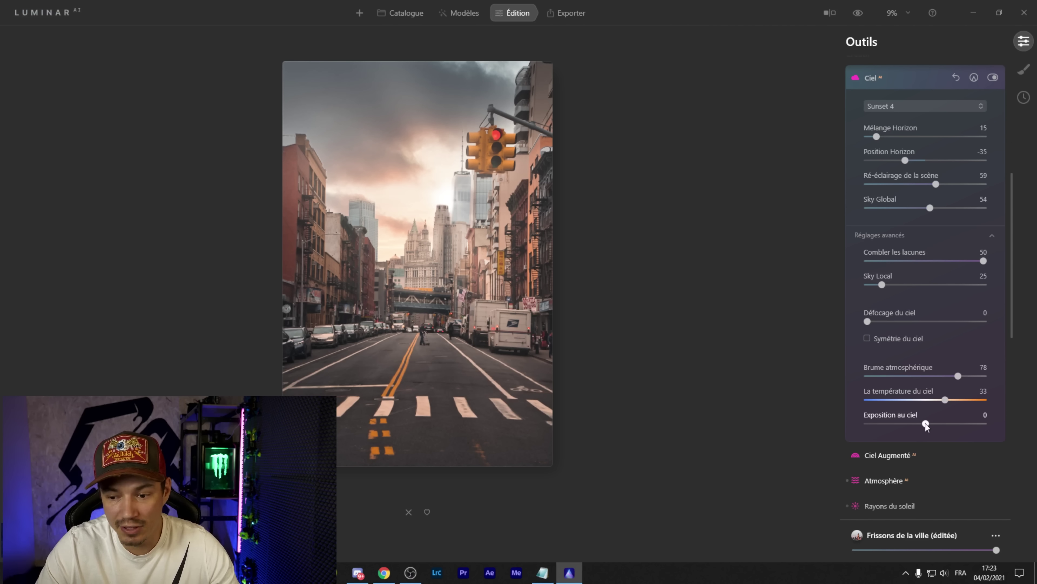
{"action": "left_click_drag", "start_coordinate": [926, 423], "coordinate": [673, 429]}
{"action": "left_click_drag", "start_coordinate": [910, 430], "coordinate": [950, 423]}
{"action": "left_click", "coordinate": [857, 391]}
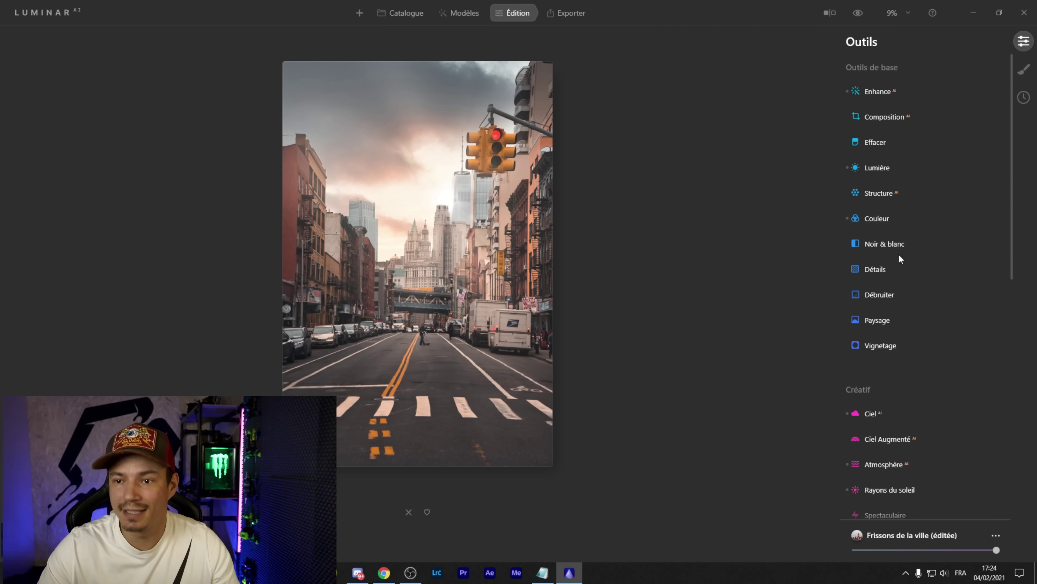
Try a 21:9 crop ratio in Composition AI and change it to 16:9
{"action": "left_click", "coordinate": [884, 119]}
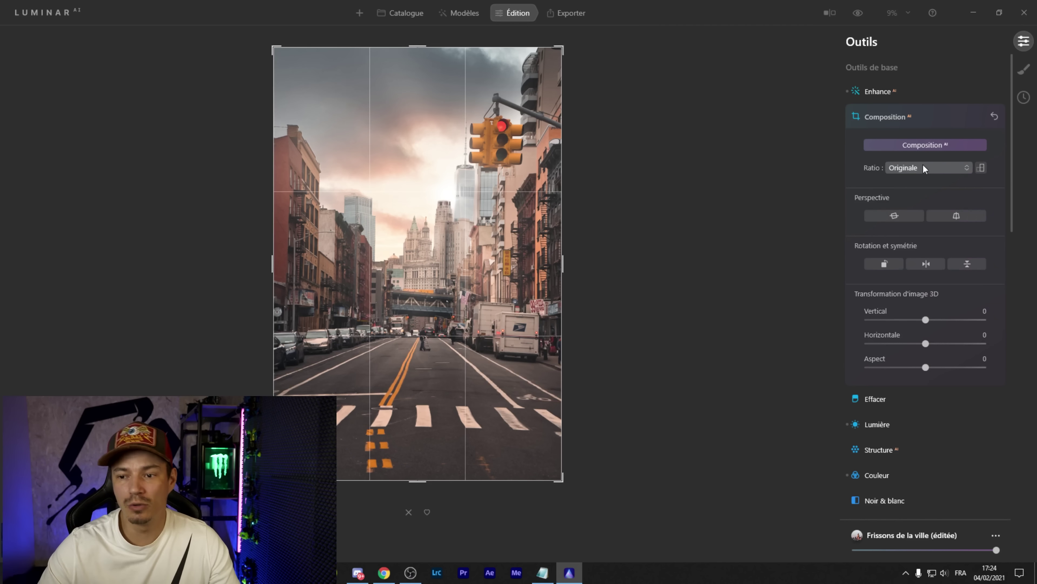
{"action": "left_click", "coordinate": [923, 166]}
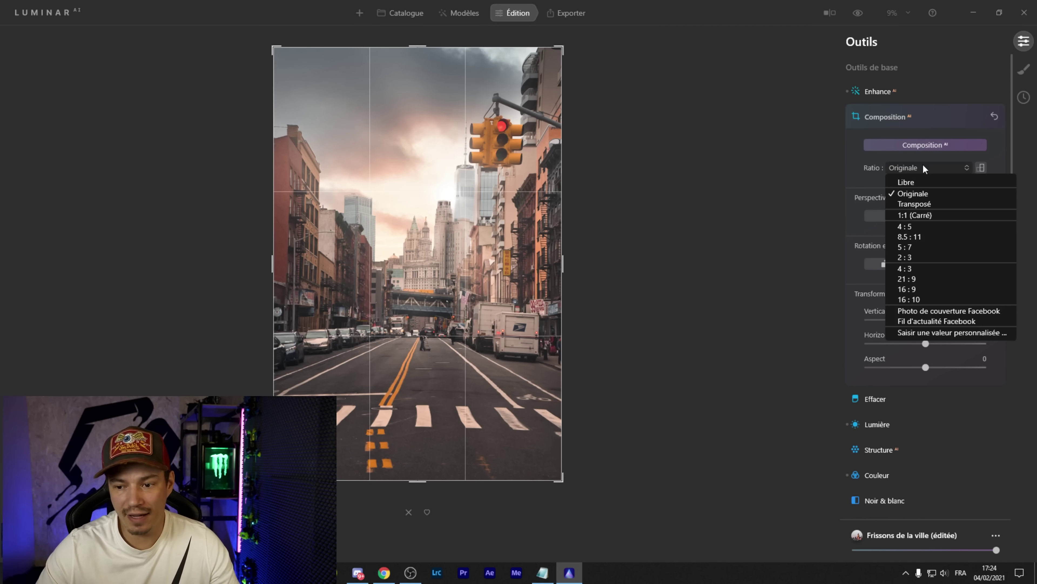
{"action": "left_click", "coordinate": [933, 280]}
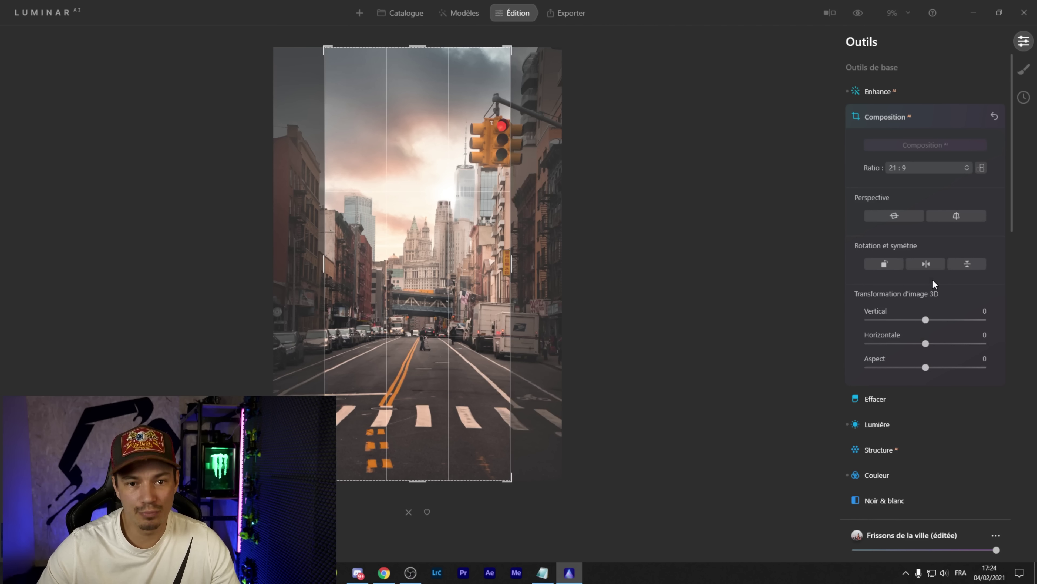
{"action": "left_click", "coordinate": [917, 168]}
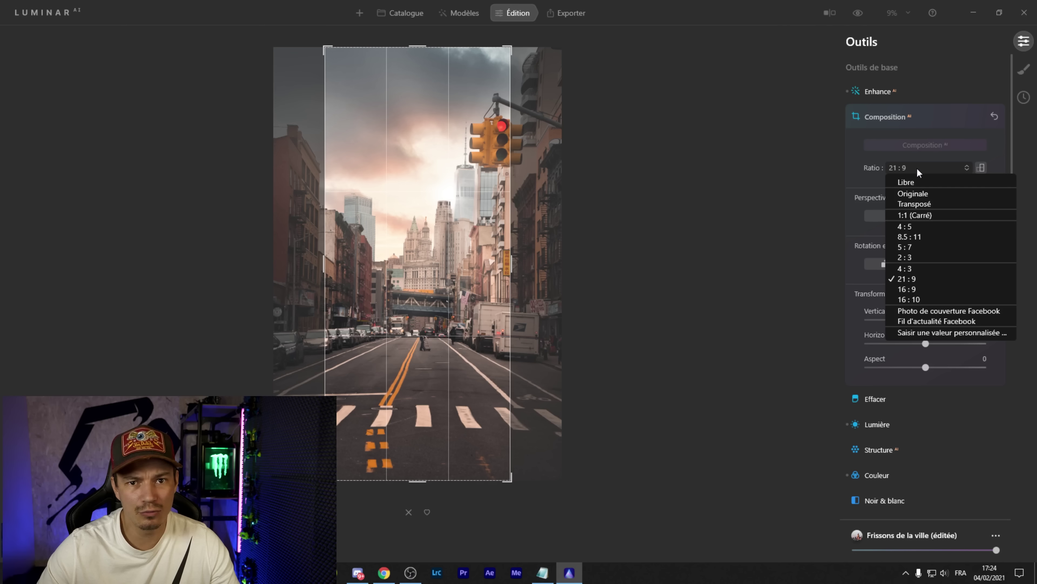
{"action": "left_click", "coordinate": [924, 289]}
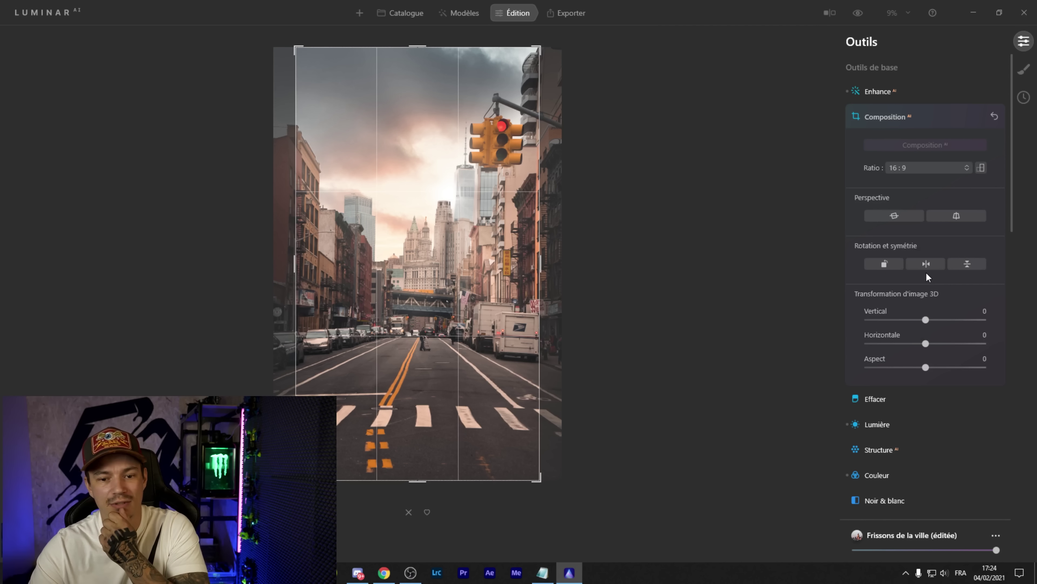
Tighten the 16:9 vertical crop, reposition the street photo to keep the traffic light and towers inside, and apply the crop
{"action": "left_click_drag", "start_coordinate": [431, 313], "coordinate": [429, 313]}
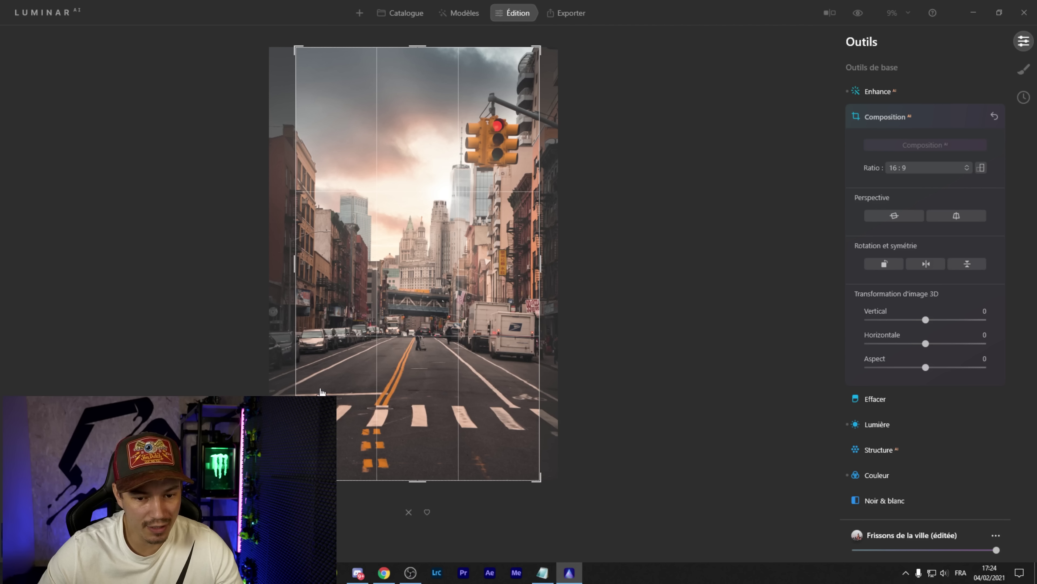
{"action": "left_click_drag", "start_coordinate": [452, 237], "coordinate": [453, 238]}
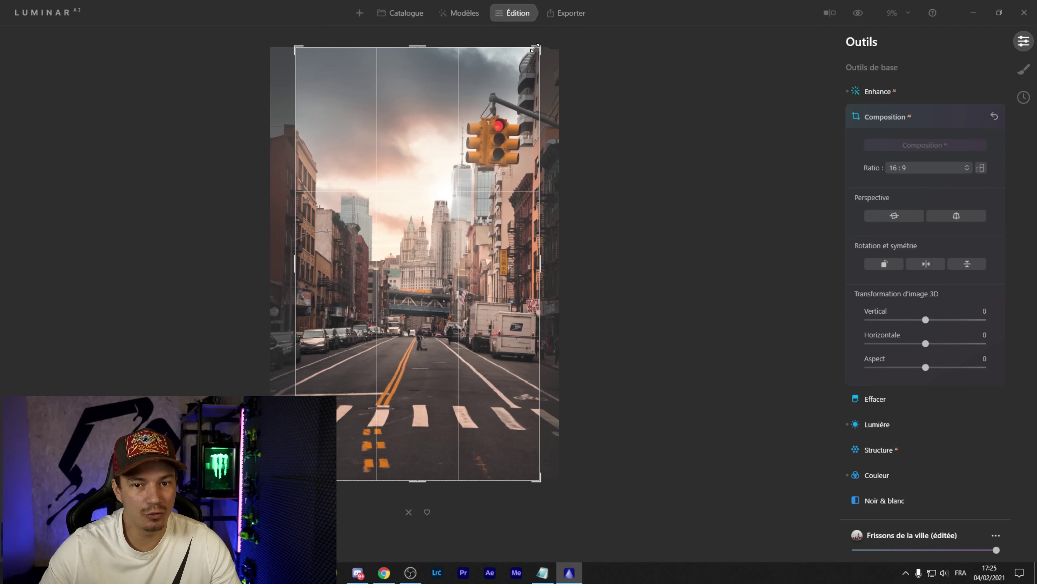
{"action": "left_click_drag", "start_coordinate": [534, 49], "coordinate": [506, 82]}
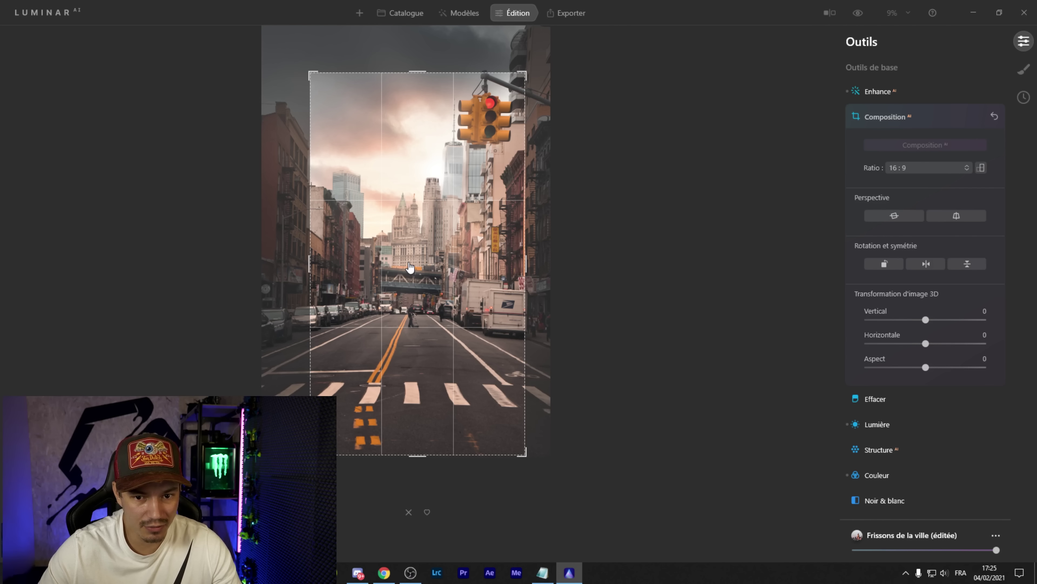
{"action": "left_click_drag", "start_coordinate": [412, 272], "coordinate": [412, 278]}
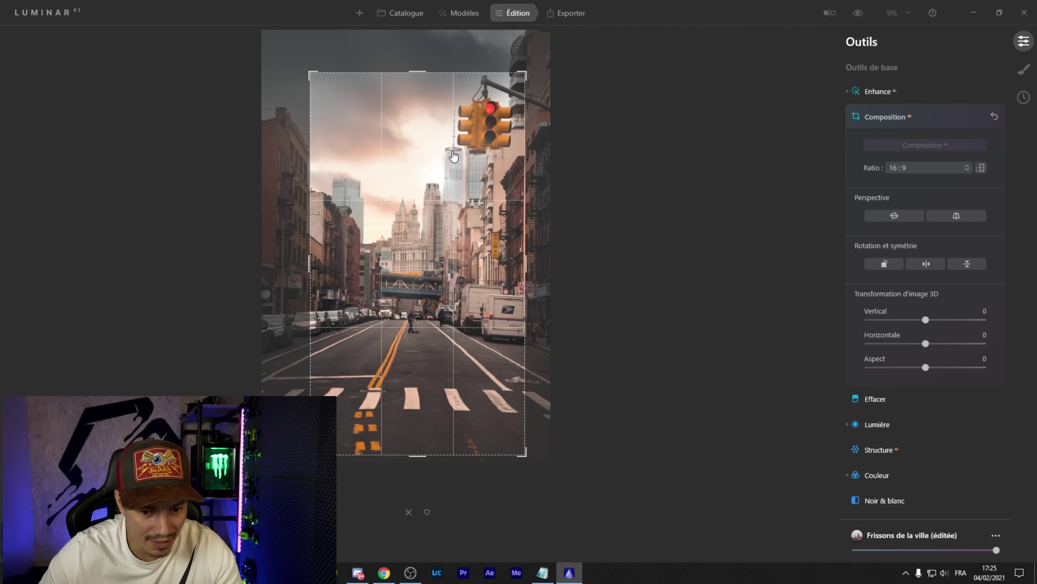
{"action": "left_click_drag", "start_coordinate": [453, 219], "coordinate": [460, 222]}
{"action": "left_click", "coordinate": [876, 117]}
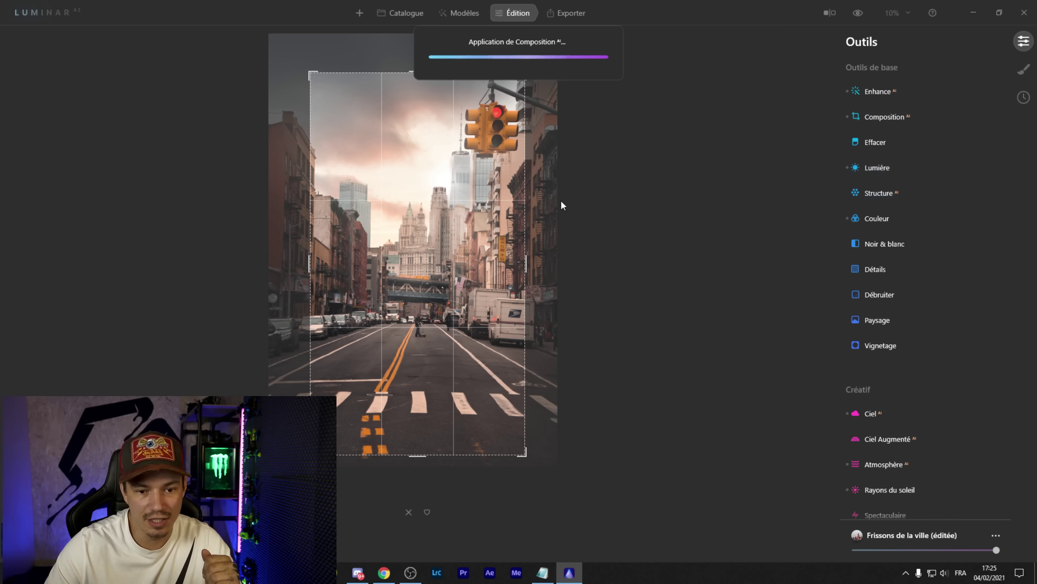
Add a soft Mystical (Mystique) effect to the street photo with an amount of 8
{"action": "scroll", "coordinate": [882, 350], "scroll_direction": "down", "scroll_amount": 7}
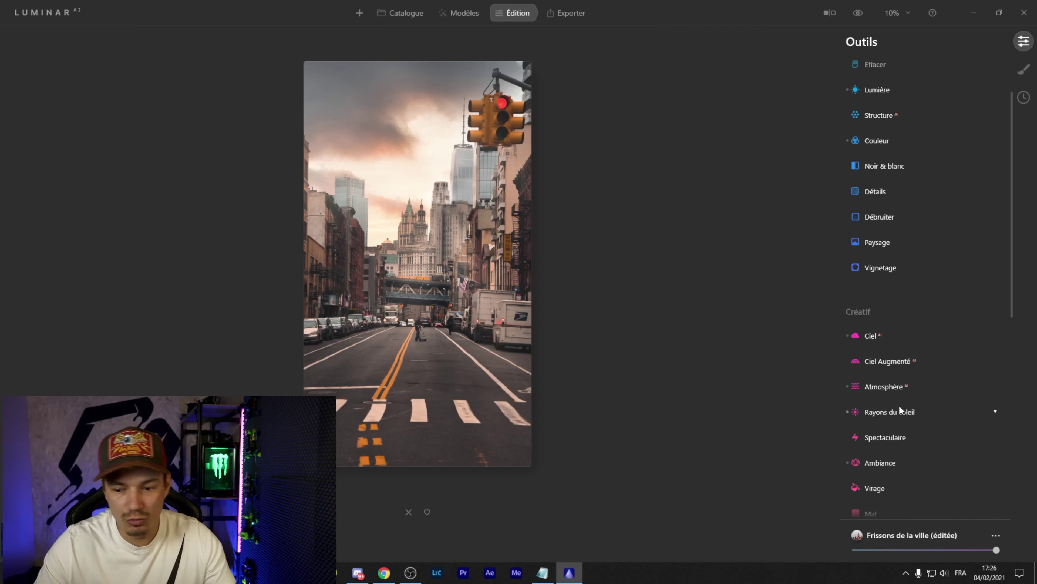
{"action": "left_click", "coordinate": [885, 330]}
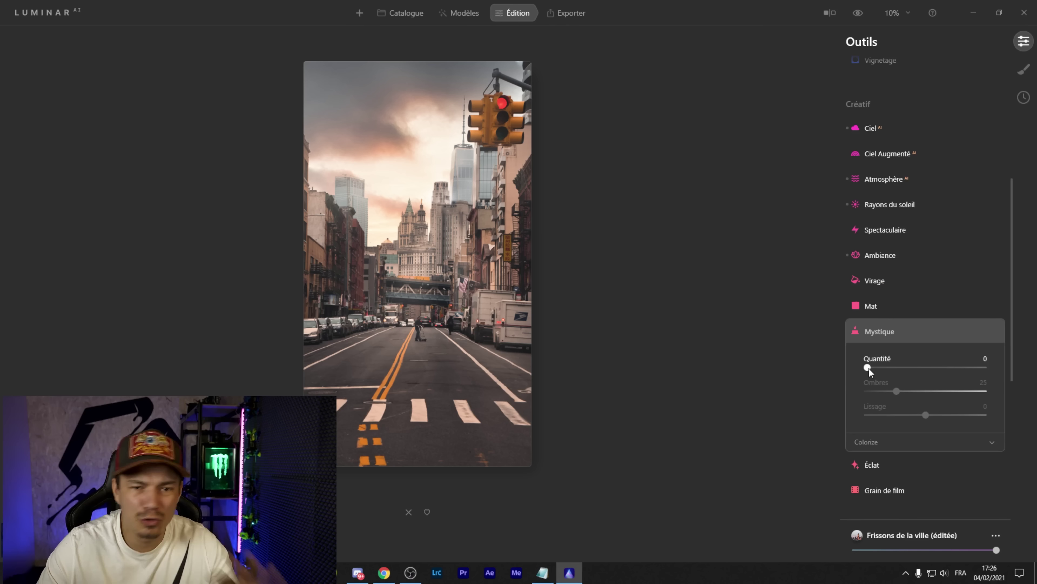
{"action": "mouse_move", "coordinate": [868, 368]}
{"action": "left_mouse_down"}
{"action": "mouse_move", "coordinate": [1017, 371]}
{"action": "mouse_move", "coordinate": [818, 376]}
{"action": "mouse_move", "coordinate": [886, 369]}
{"action": "mouse_move", "coordinate": [877, 369]}
{"action": "left_mouse_up"}
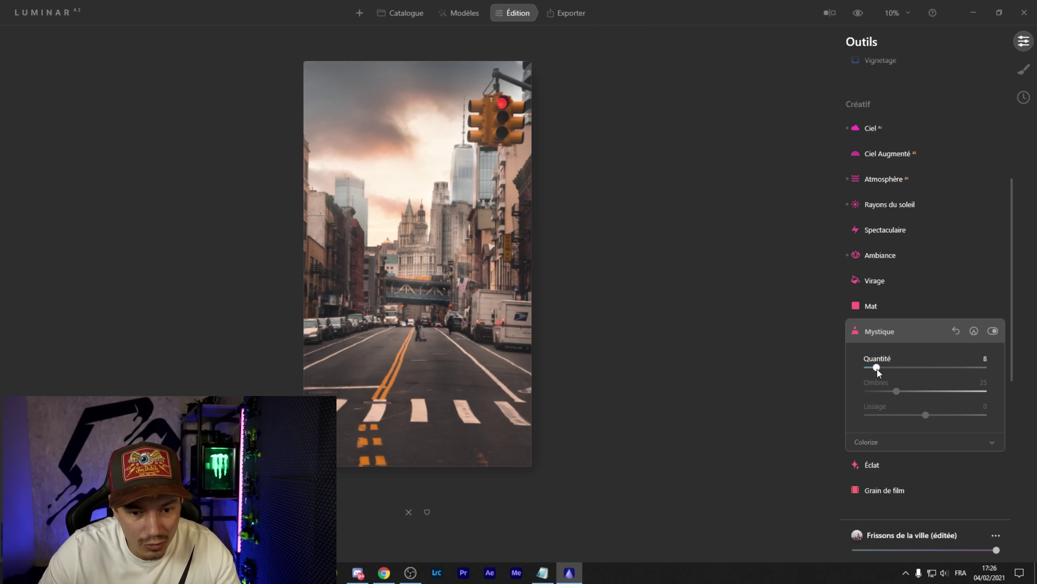
Switch the Glow (Éclat) effect to Effet Orton and set its amount to 5
{"action": "left_click", "coordinate": [878, 469]}
{"action": "left_click", "coordinate": [906, 386]}
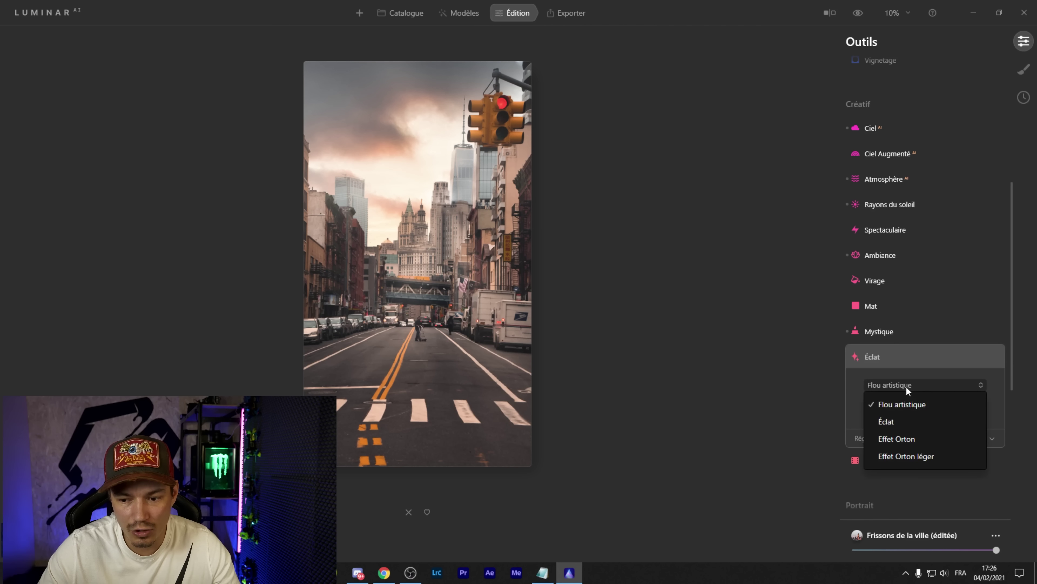
{"action": "left_click", "coordinate": [903, 440]}
{"action": "mouse_move", "coordinate": [881, 412]}
{"action": "left_mouse_down"}
{"action": "mouse_move", "coordinate": [914, 410]}
{"action": "mouse_move", "coordinate": [857, 412]}
{"action": "mouse_move", "coordinate": [878, 415]}
{"action": "mouse_move", "coordinate": [869, 415]}
{"action": "left_mouse_up"}
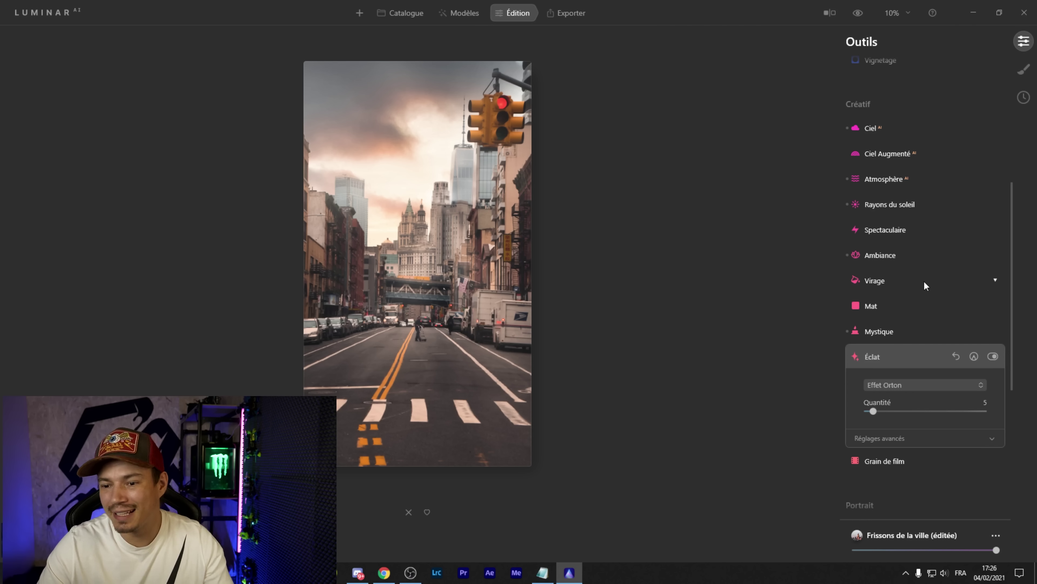
Sharpen the street photo's details with medium details at 14 and coarse details at 11, and adjust the fine details
{"action": "scroll", "coordinate": [923, 281], "scroll_direction": "up", "scroll_amount": 3}
{"action": "scroll", "coordinate": [924, 281], "scroll_direction": "up", "scroll_amount": 1}
{"action": "left_click", "coordinate": [884, 167]}
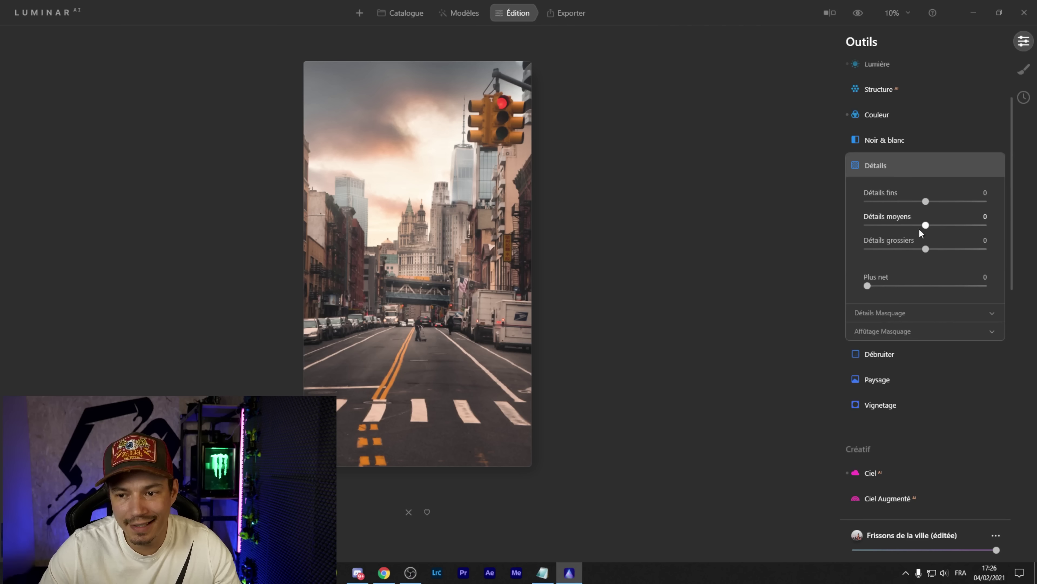
{"action": "left_click_drag", "start_coordinate": [927, 225], "coordinate": [933, 250]}
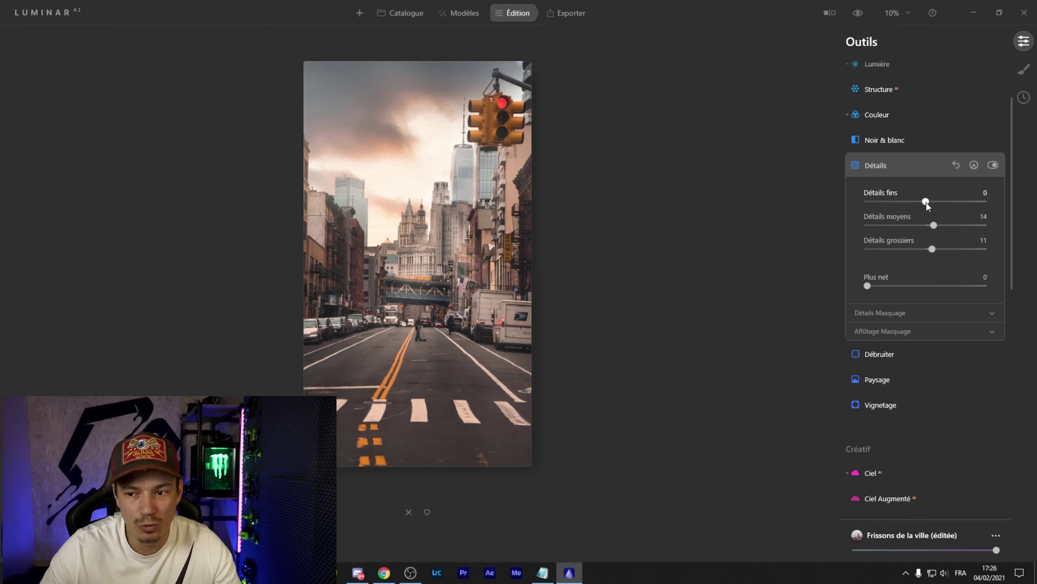
{"action": "mouse_move", "coordinate": [940, 207]}
{"action": "left_mouse_down"}
{"action": "mouse_move", "coordinate": [931, 208]}
{"action": "mouse_move", "coordinate": [940, 207]}
{"action": "left_mouse_up"}
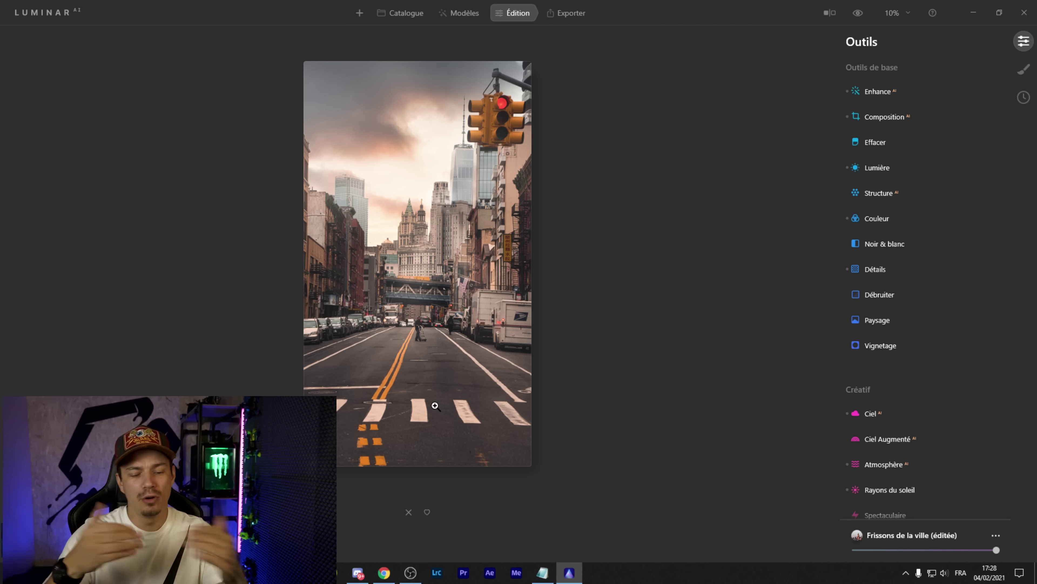
Set the Erase brush radius to 34 and mark the pale streak on the road beside the yellow lines for removal
{"action": "left_click", "coordinate": [875, 142]}
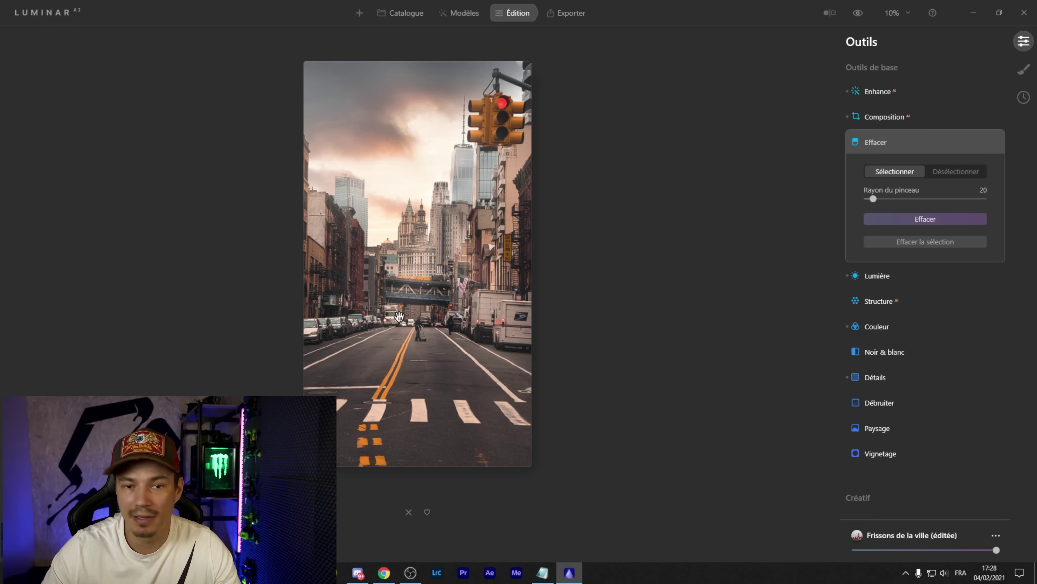
{"action": "scroll", "coordinate": [424, 403], "scroll_direction": "up", "scroll_amount": 2}
{"action": "scroll", "coordinate": [424, 403], "scroll_direction": "up", "scroll_amount": 2}
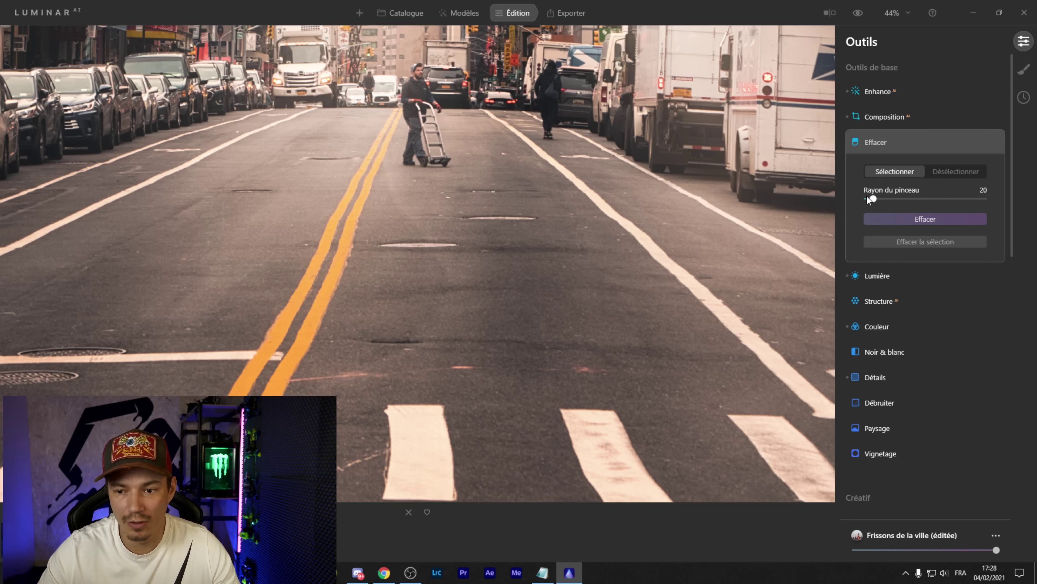
{"action": "left_click_drag", "start_coordinate": [871, 199], "coordinate": [881, 200]}
{"action": "left_click_drag", "start_coordinate": [460, 244], "coordinate": [419, 243]}
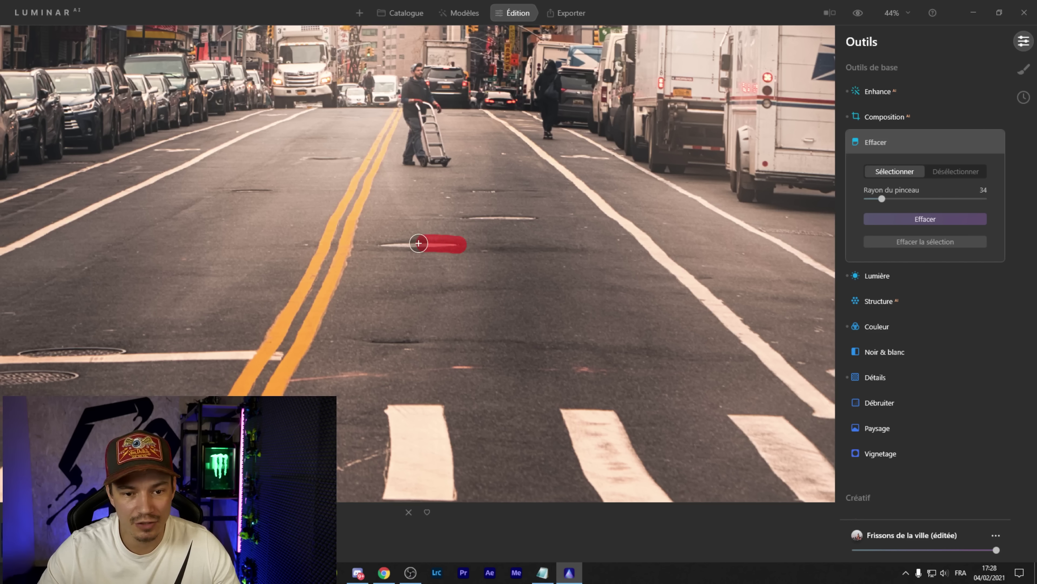
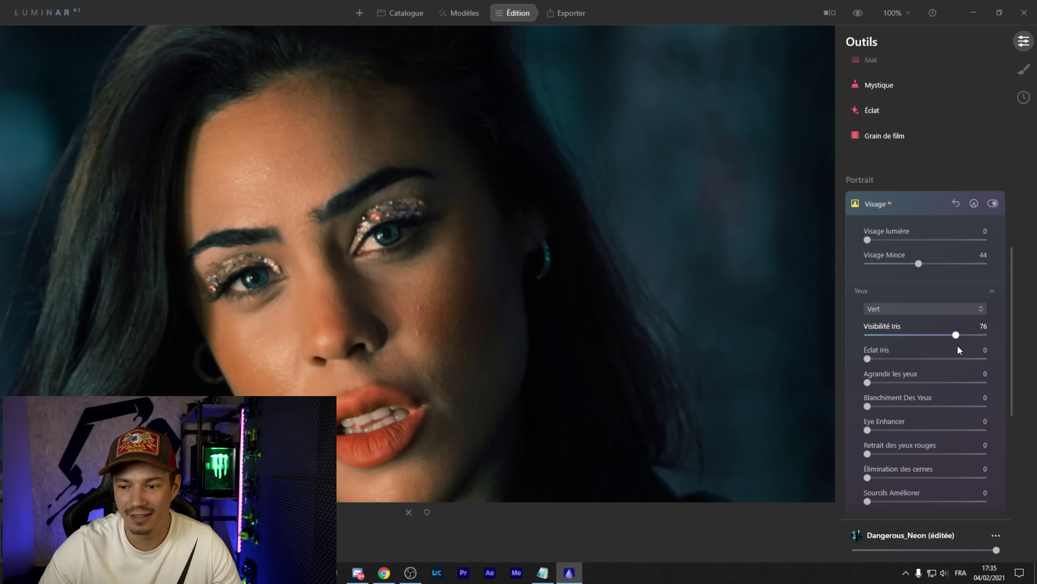
Set the portrait's iris visibility to 50 and iris flare to 68, and try enlarging the eyes before returning that to 0
{"action": "mouse_move", "coordinate": [957, 337]}
{"action": "left_mouse_down"}
{"action": "mouse_move", "coordinate": [927, 343]}
{"action": "mouse_move", "coordinate": [940, 337]}
{"action": "left_mouse_up"}
{"action": "left_click_drag", "start_coordinate": [868, 359], "coordinate": [923, 335]}
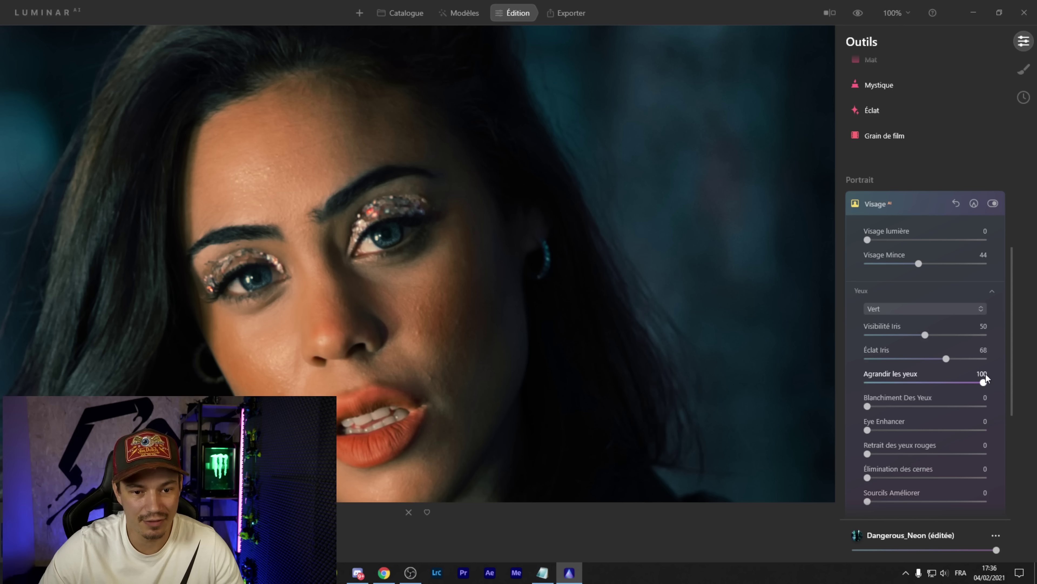
{"action": "left_click_drag", "start_coordinate": [868, 383], "coordinate": [863, 381]}
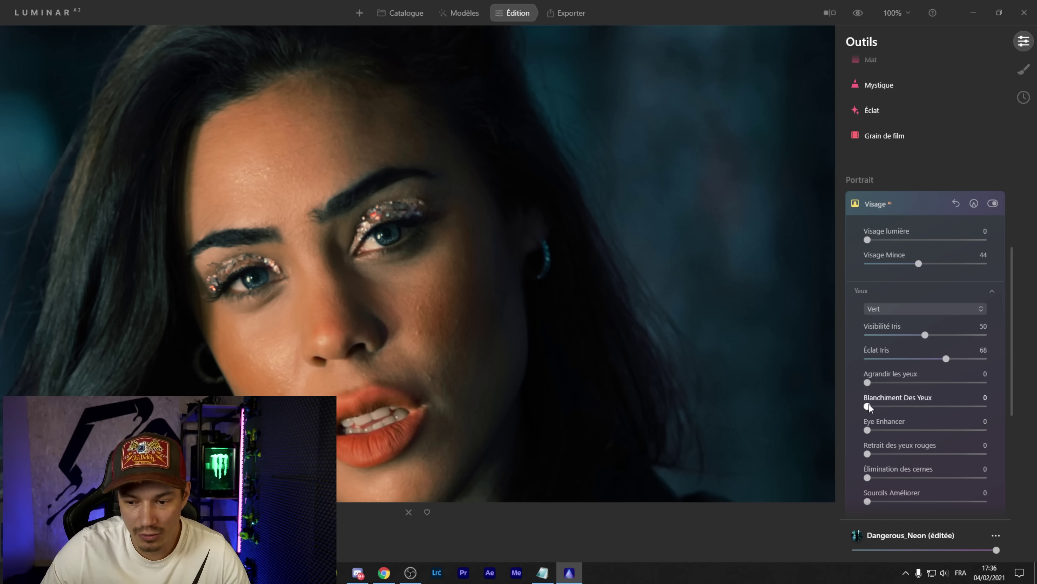
Set eye whitening to 25, eye enhancer to 34, dark circle removal to 19 and eyebrow improvement to 28, and slightly lower the iris visibility
{"action": "left_click_drag", "start_coordinate": [869, 404], "coordinate": [909, 430]}
{"action": "scroll", "coordinate": [906, 405], "scroll_direction": "down", "scroll_amount": 2}
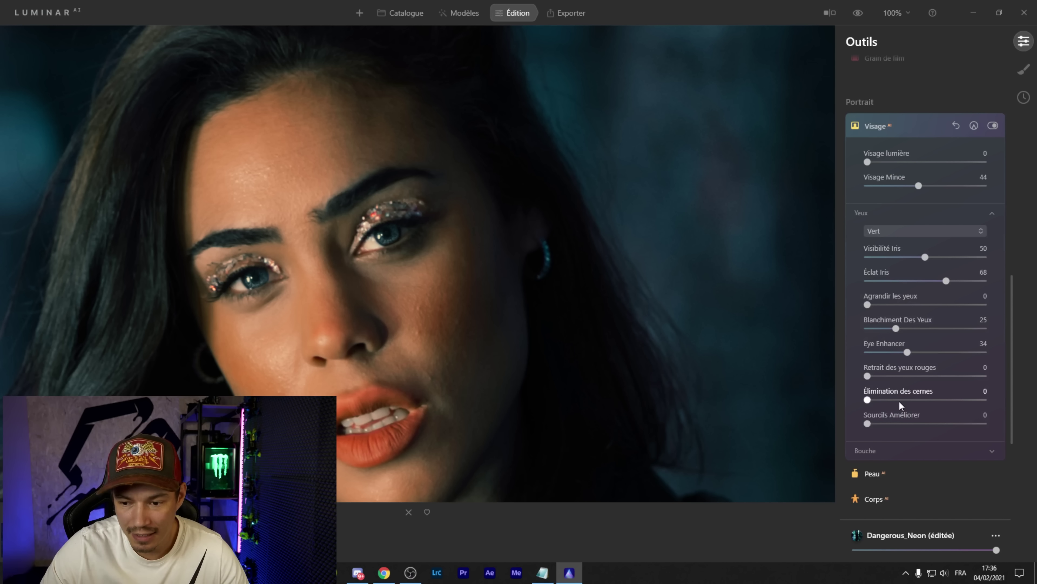
{"action": "left_click_drag", "start_coordinate": [867, 399], "coordinate": [900, 428]}
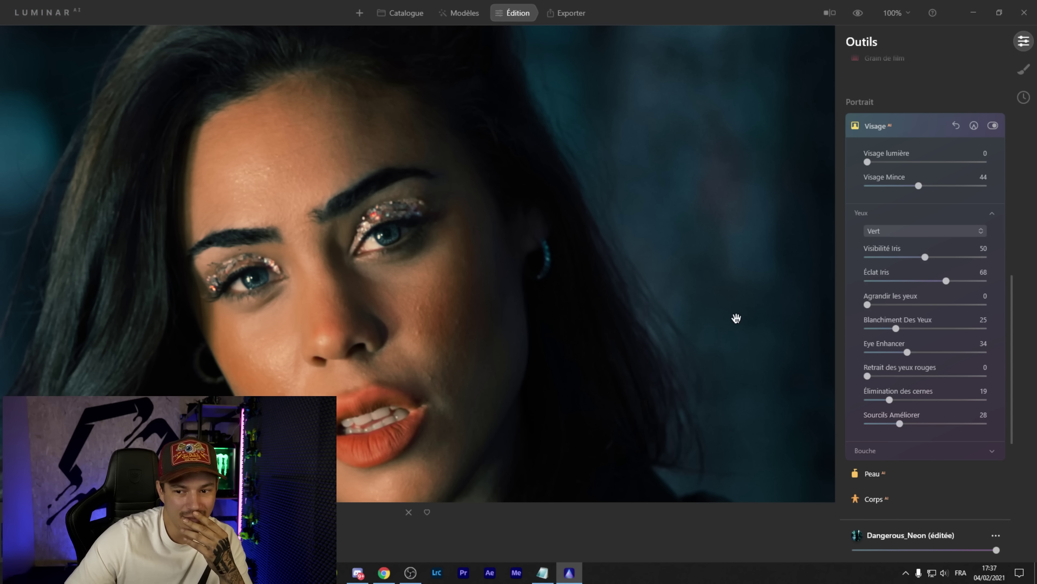
{"action": "left_click_drag", "start_coordinate": [495, 264], "coordinate": [558, 237]}
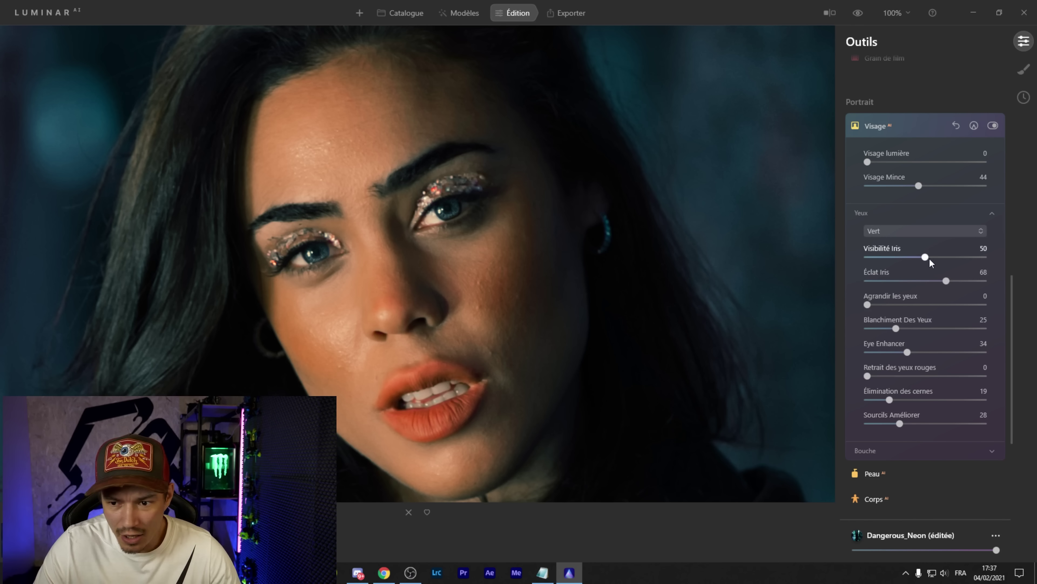
{"action": "mouse_move", "coordinate": [926, 258]}
{"action": "left_mouse_down"}
{"action": "mouse_move", "coordinate": [1025, 260]}
{"action": "mouse_move", "coordinate": [914, 260]}
{"action": "left_mouse_up"}
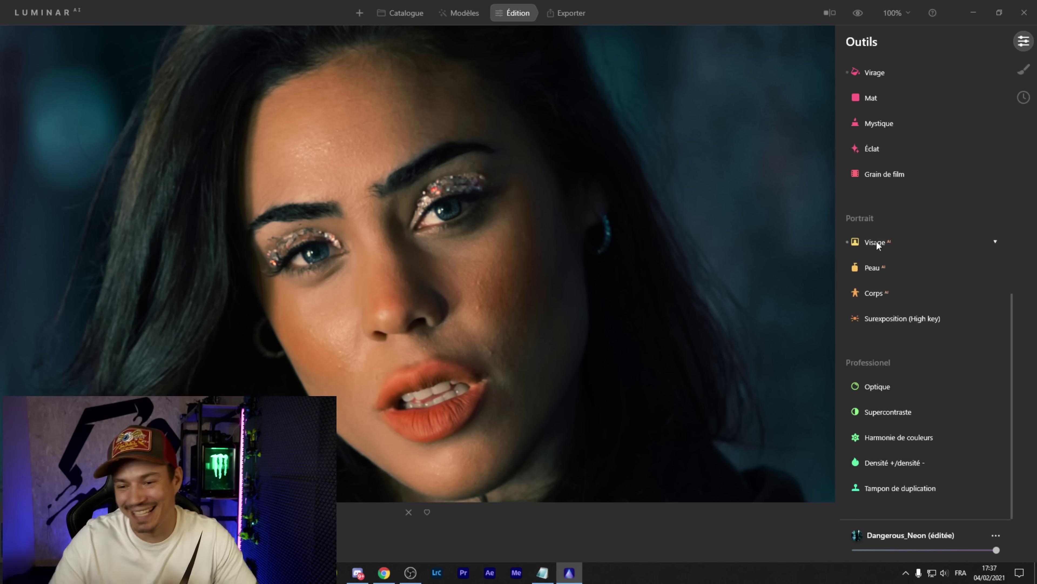
Smooth the skin with Skin AI at amount 7 and shine removal 47, and try the blemish remover before turning it off
{"action": "left_click", "coordinate": [872, 265]}
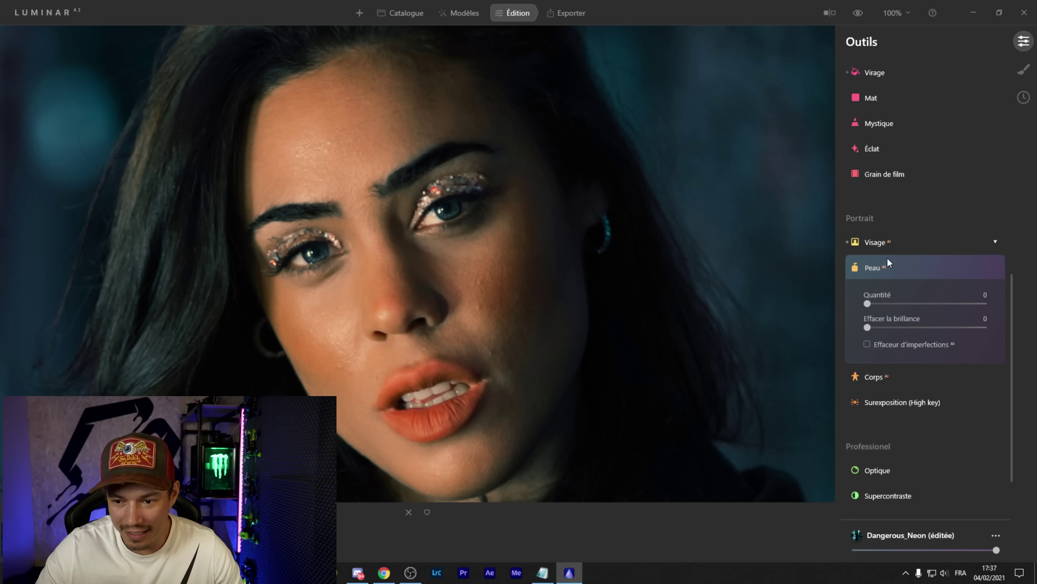
{"action": "mouse_move", "coordinate": [869, 305]}
{"action": "left_mouse_down"}
{"action": "mouse_move", "coordinate": [948, 308]}
{"action": "mouse_move", "coordinate": [848, 301]}
{"action": "mouse_move", "coordinate": [872, 304]}
{"action": "left_mouse_up"}
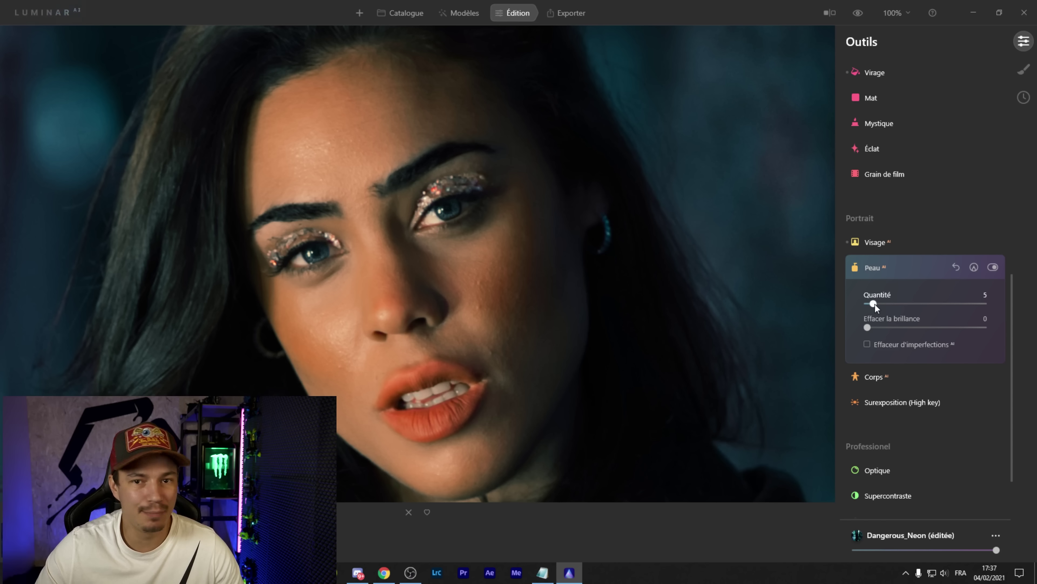
{"action": "left_click_drag", "start_coordinate": [876, 304], "coordinate": [877, 305]}
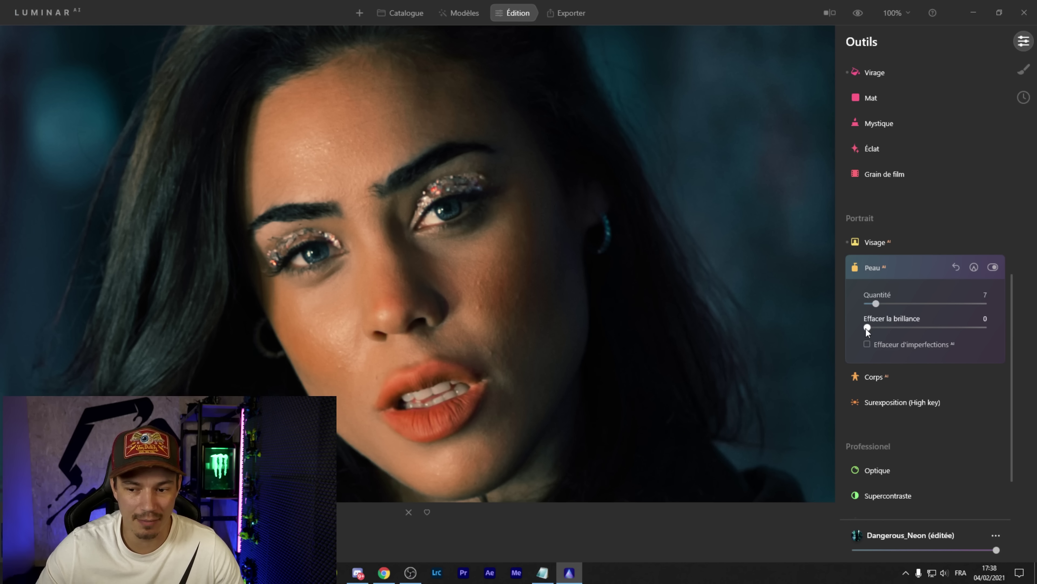
{"action": "left_click_drag", "start_coordinate": [892, 331], "coordinate": [950, 332]}
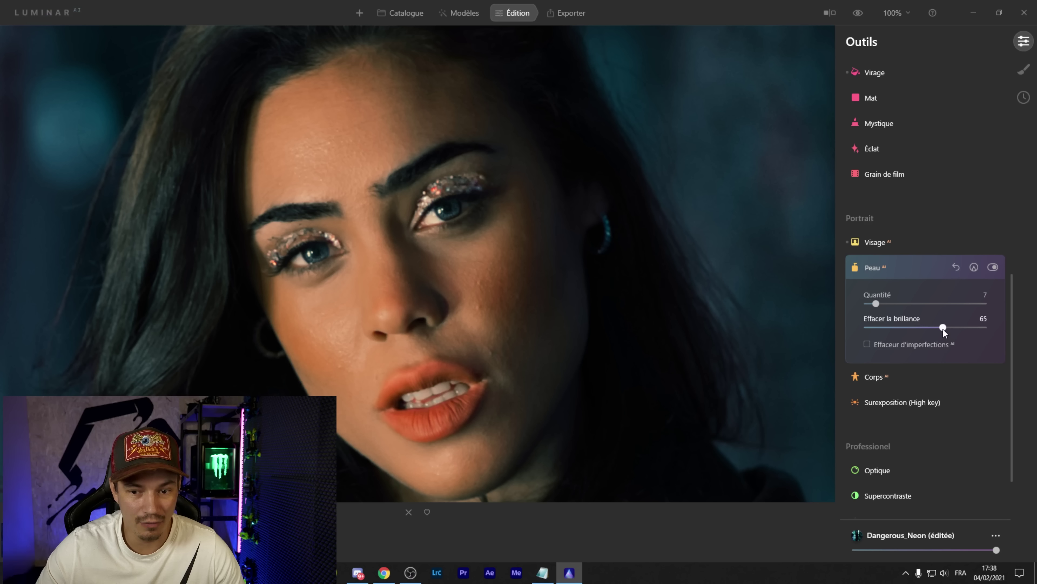
{"action": "left_click", "coordinate": [867, 343]}
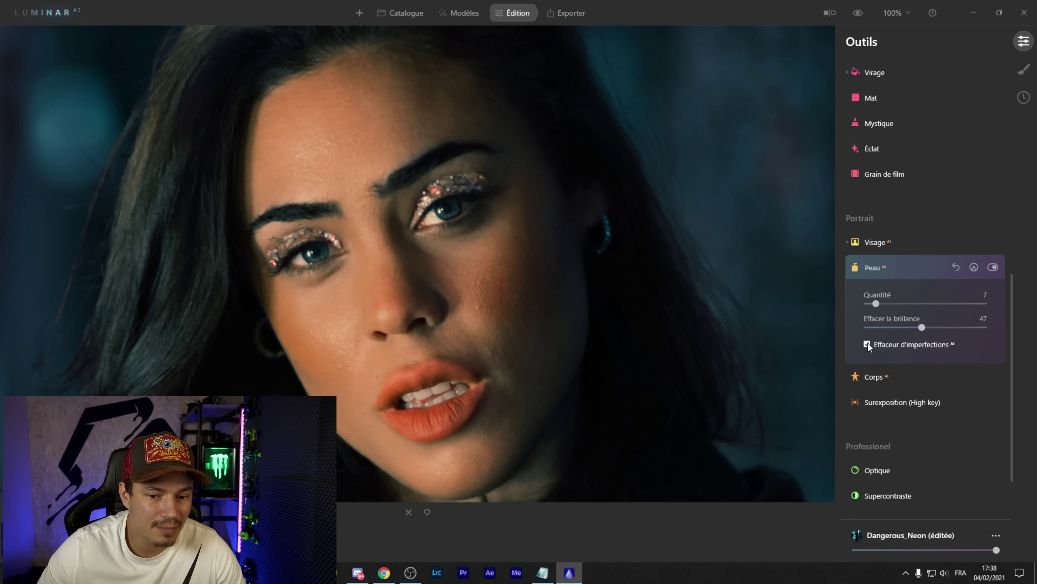
{"action": "left_click", "coordinate": [867, 343]}
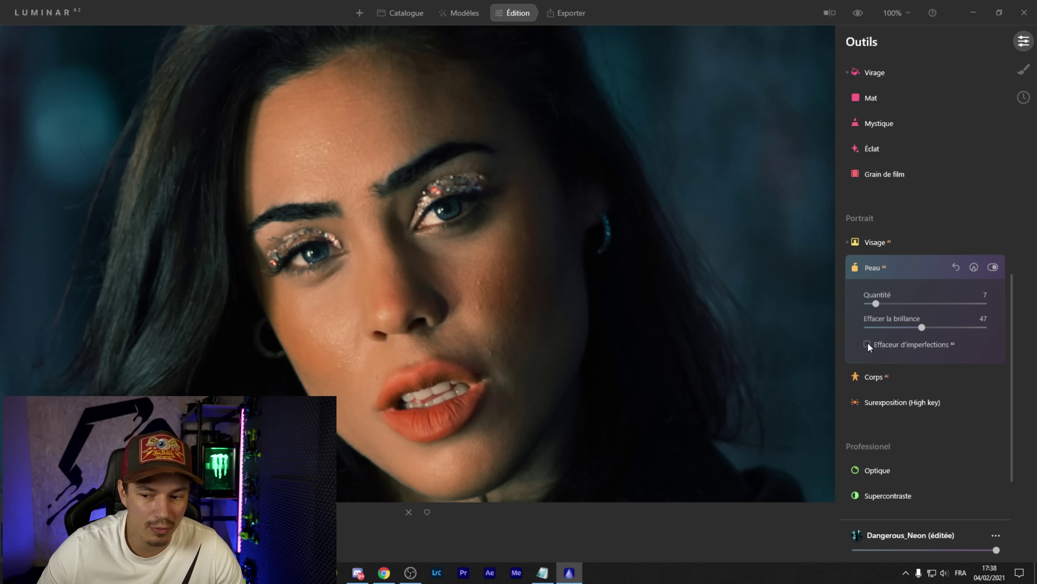
Test Body AI on the full portrait with the body amount from -100 to 100, reducing it to 5 and keeping the abdomen at 0
{"action": "left_click", "coordinate": [518, 303]}
{"action": "left_click", "coordinate": [882, 376]}
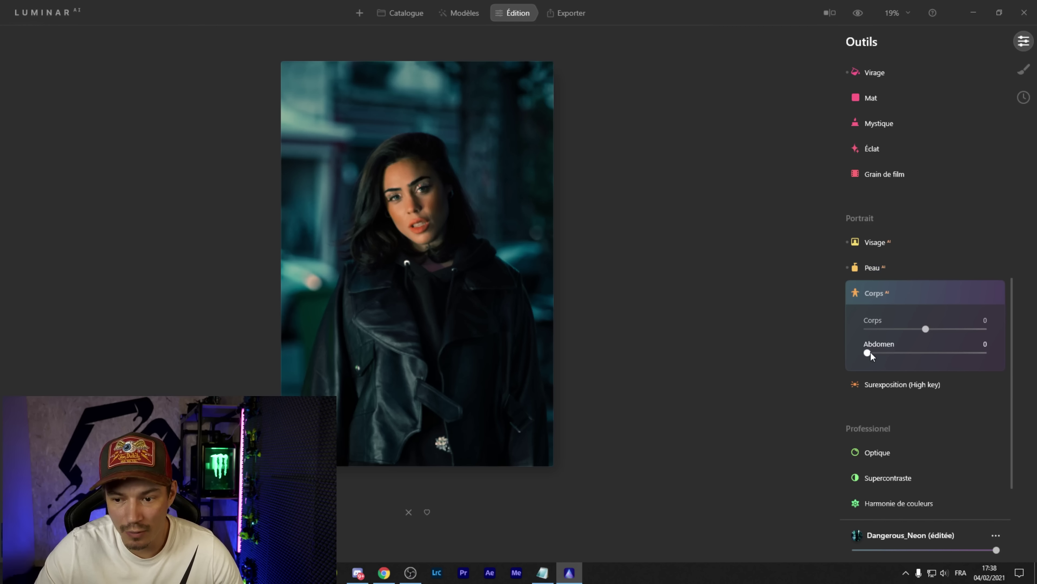
{"action": "mouse_move", "coordinate": [868, 353]}
{"action": "left_mouse_down"}
{"action": "mouse_move", "coordinate": [930, 355]}
{"action": "mouse_move", "coordinate": [862, 351]}
{"action": "left_mouse_up"}
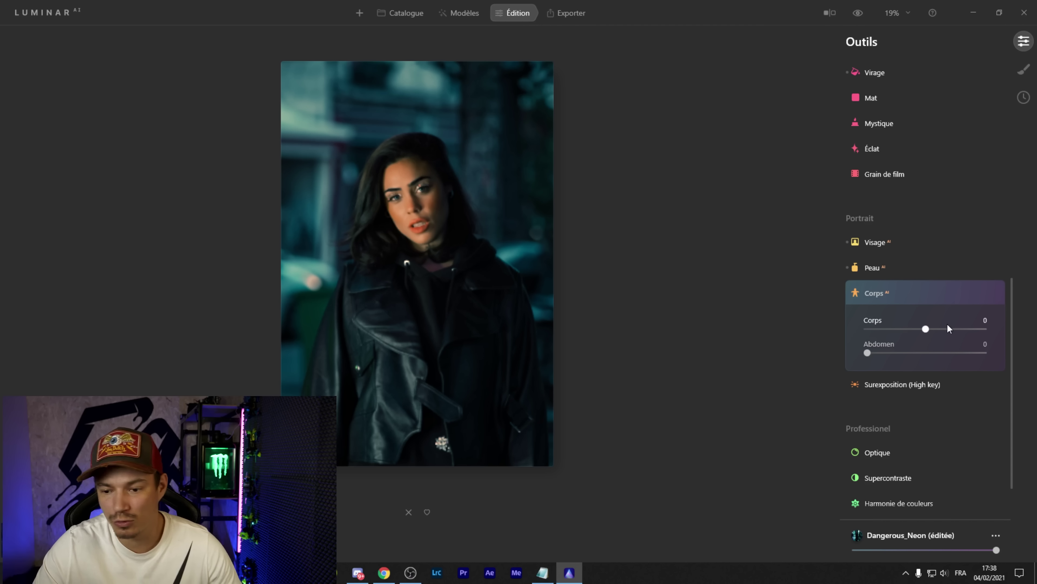
{"action": "left_click_drag", "start_coordinate": [927, 329], "coordinate": [979, 330]}
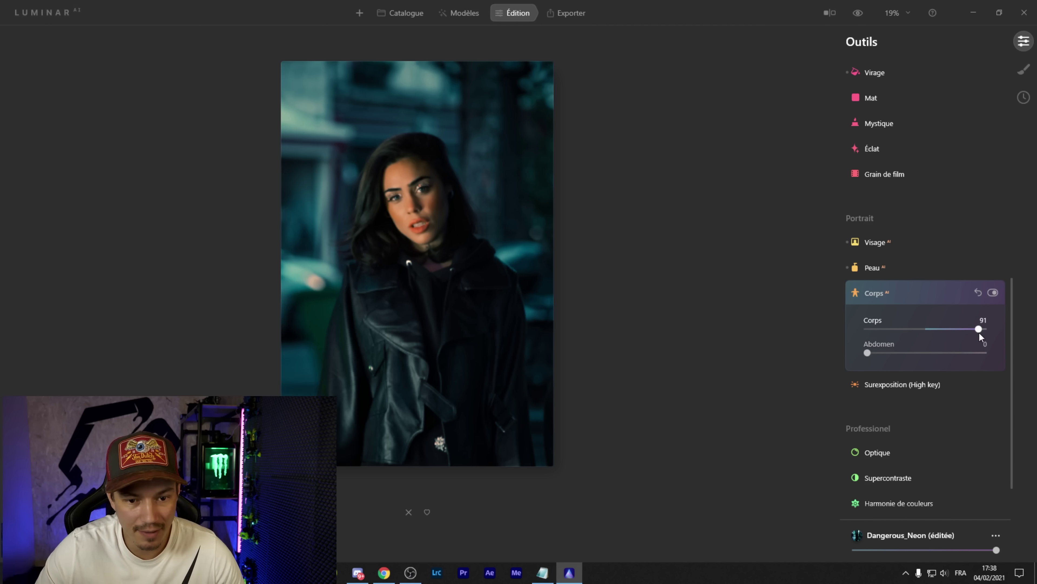
{"action": "left_click_drag", "start_coordinate": [892, 333], "coordinate": [720, 359]}
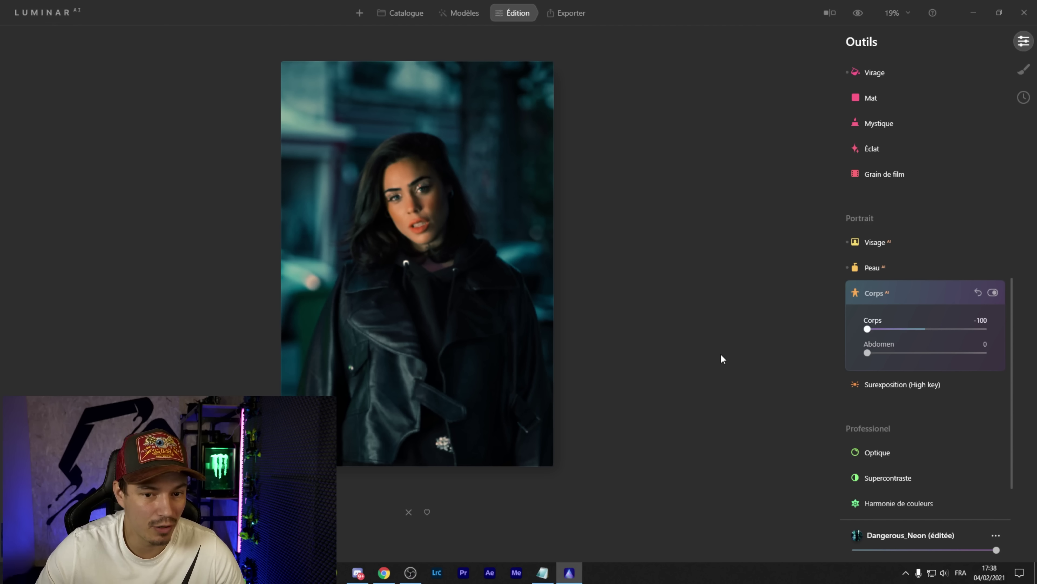
{"action": "left_click_drag", "start_coordinate": [867, 329], "coordinate": [1008, 339]}
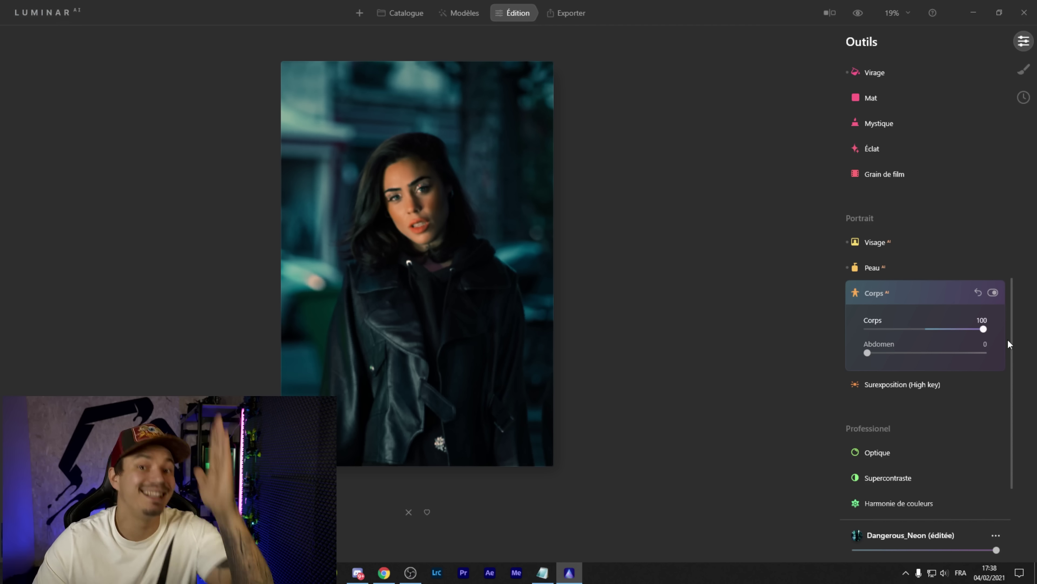
{"action": "left_click_drag", "start_coordinate": [986, 341], "coordinate": [930, 345]}
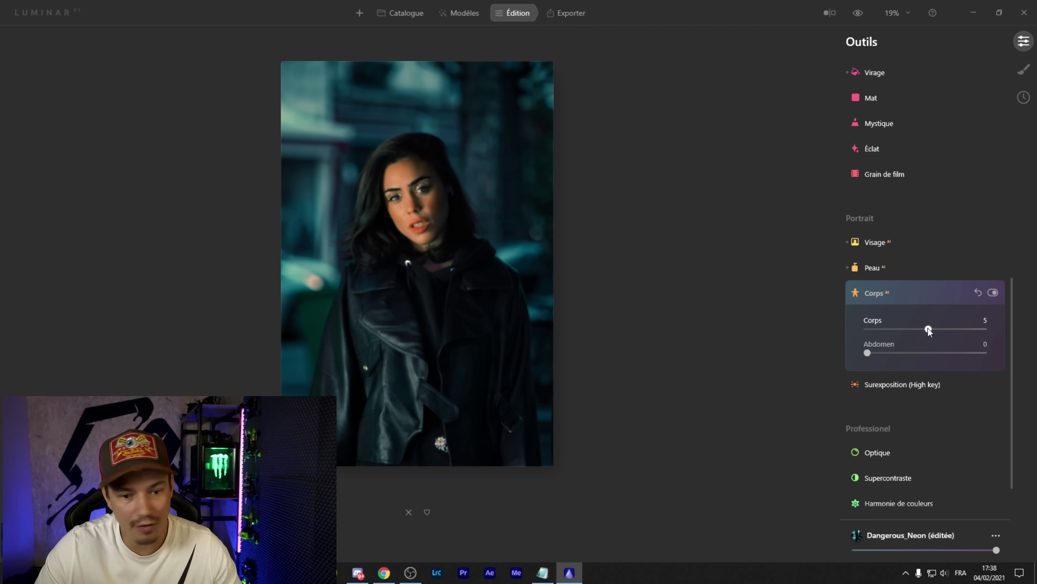
Reset the portrait's Body AI body amount to 0 and compare the face close-up with the original several times
{"action": "double_click", "coordinate": [928, 328]}
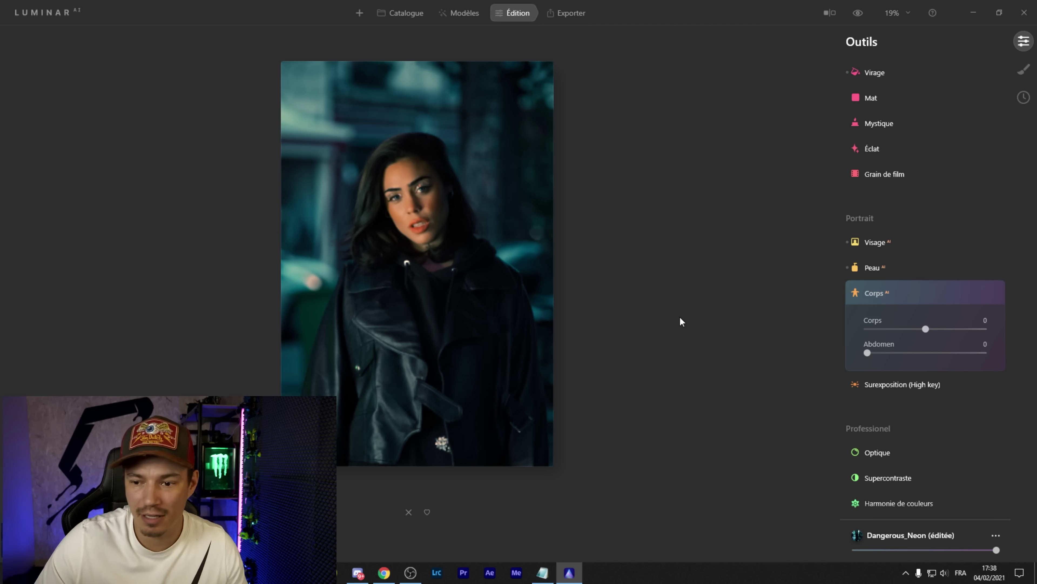
{"action": "left_click", "coordinate": [414, 204]}
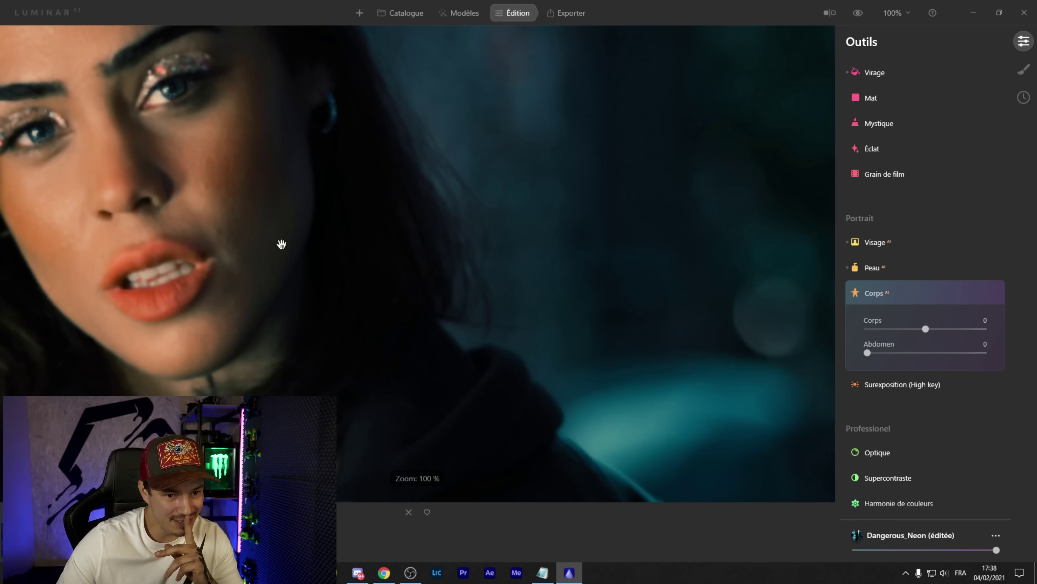
{"action": "left_click_drag", "start_coordinate": [278, 239], "coordinate": [553, 380]}
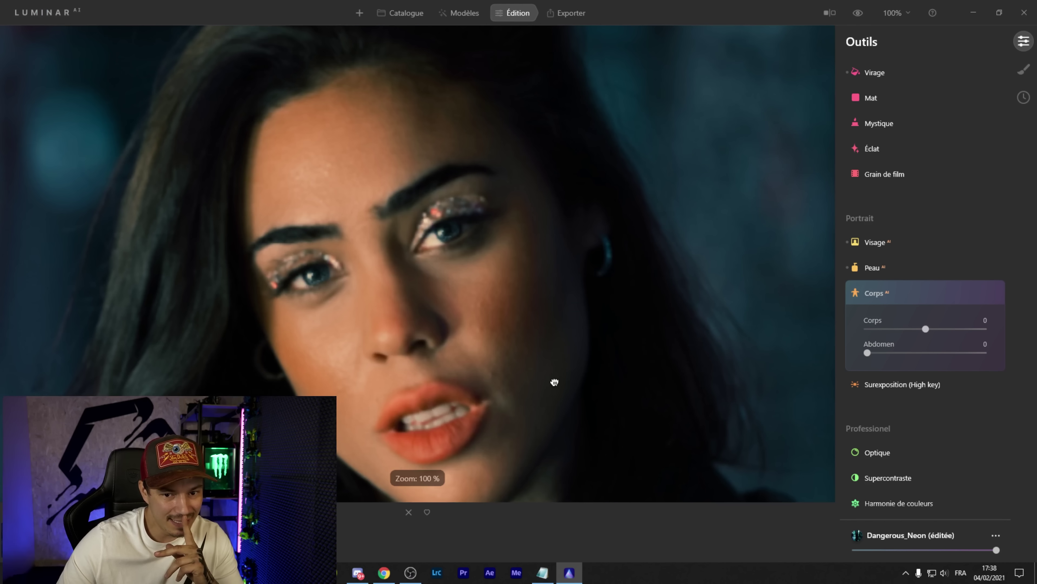
{"action": "left_click", "coordinate": [858, 15]}
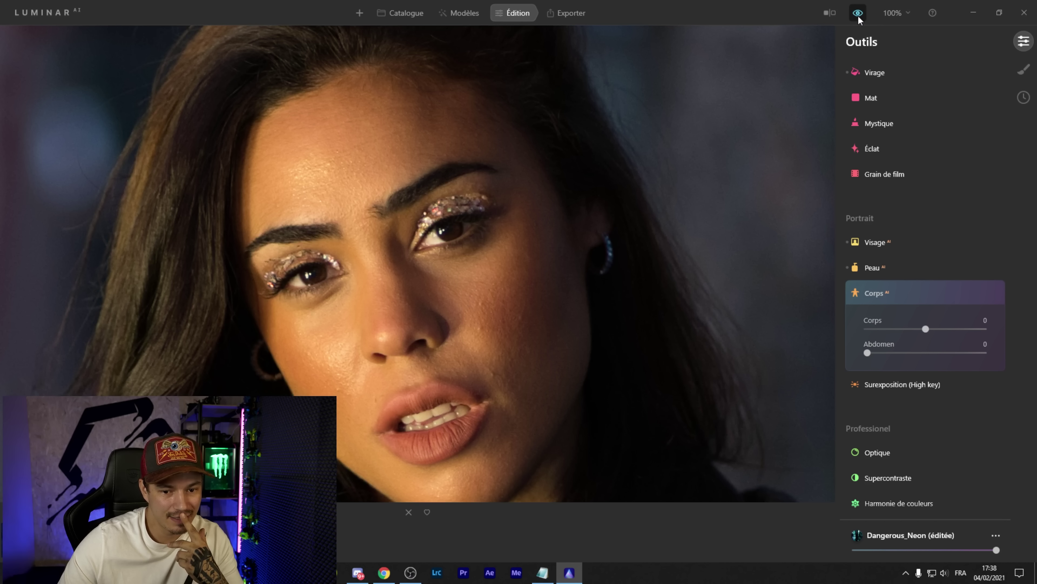
{"action": "left_click", "coordinate": [858, 14]}
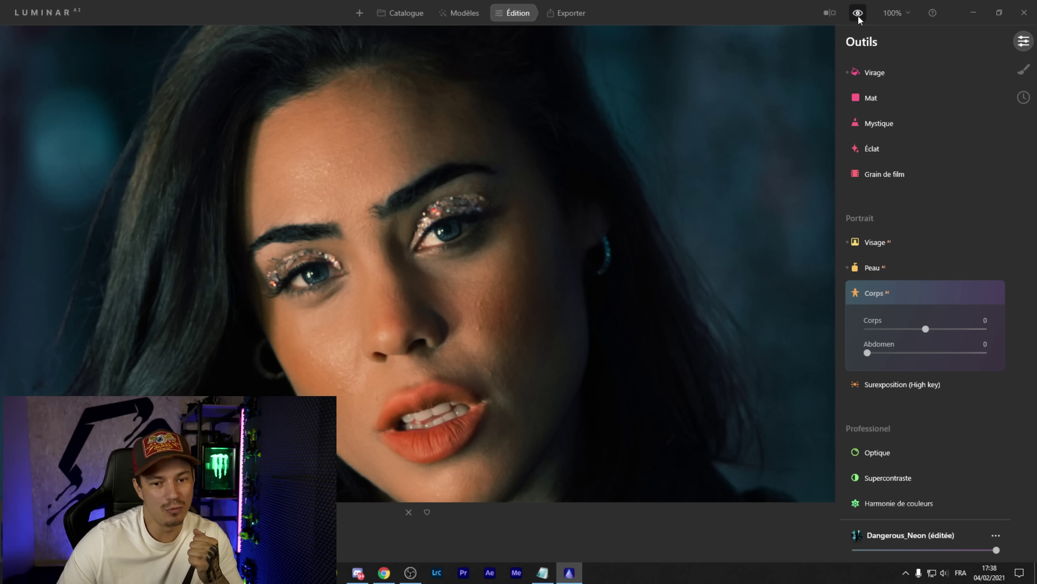
{"action": "left_click", "coordinate": [858, 14]}
{"action": "left_click", "coordinate": [858, 15]}
{"action": "left_click", "coordinate": [858, 15]}
{"action": "left_click", "coordinate": [858, 15]}
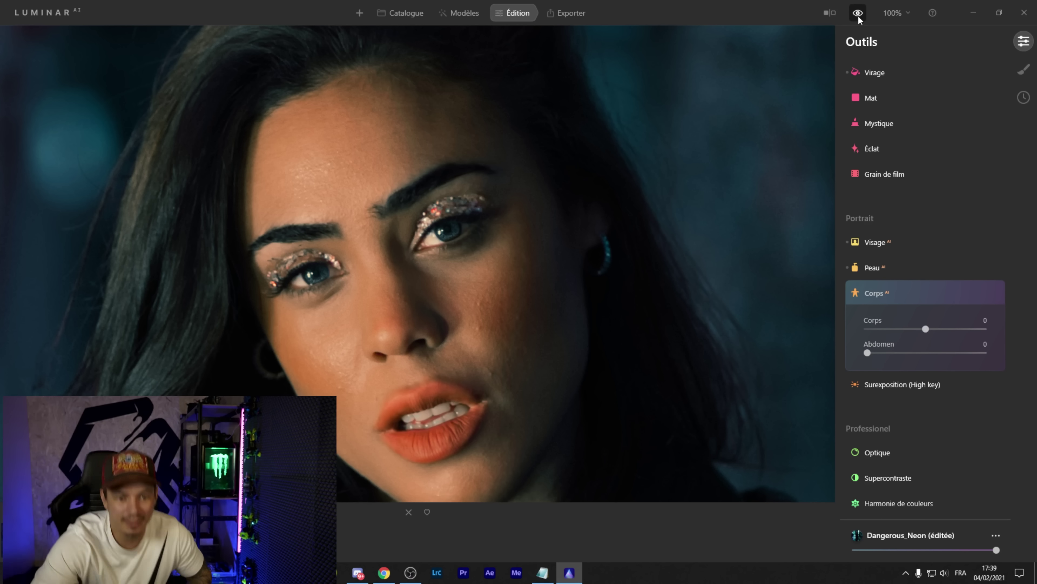
{"action": "double_click", "coordinate": [577, 201]}
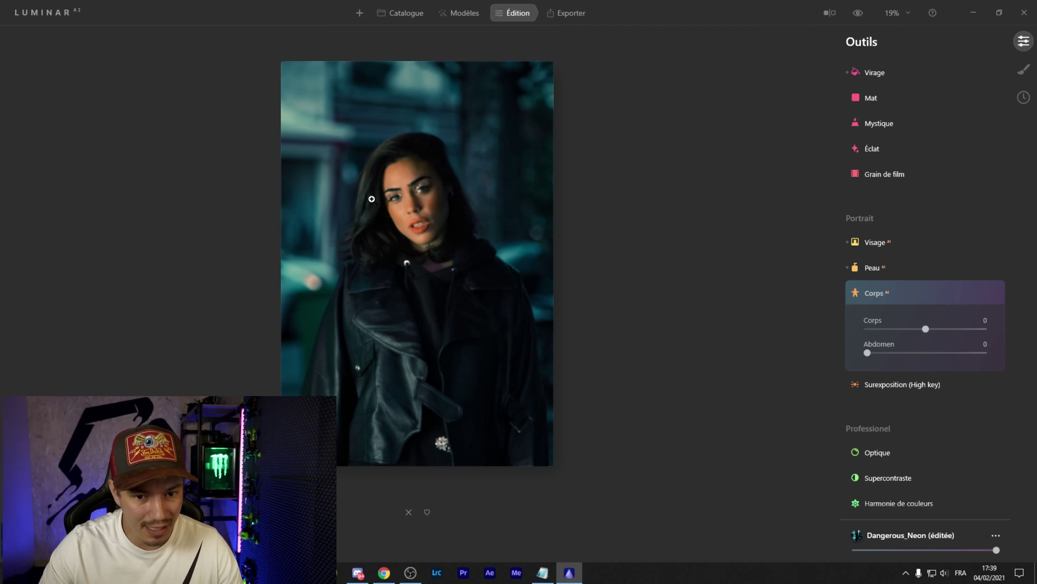
Set the portrait's shadow toning to saturation 45 and hue 198, and compare the image with and without toning
{"action": "scroll", "coordinate": [918, 423], "scroll_direction": "down", "scroll_amount": 2}
{"action": "scroll", "coordinate": [904, 363], "scroll_direction": "up", "scroll_amount": 5}
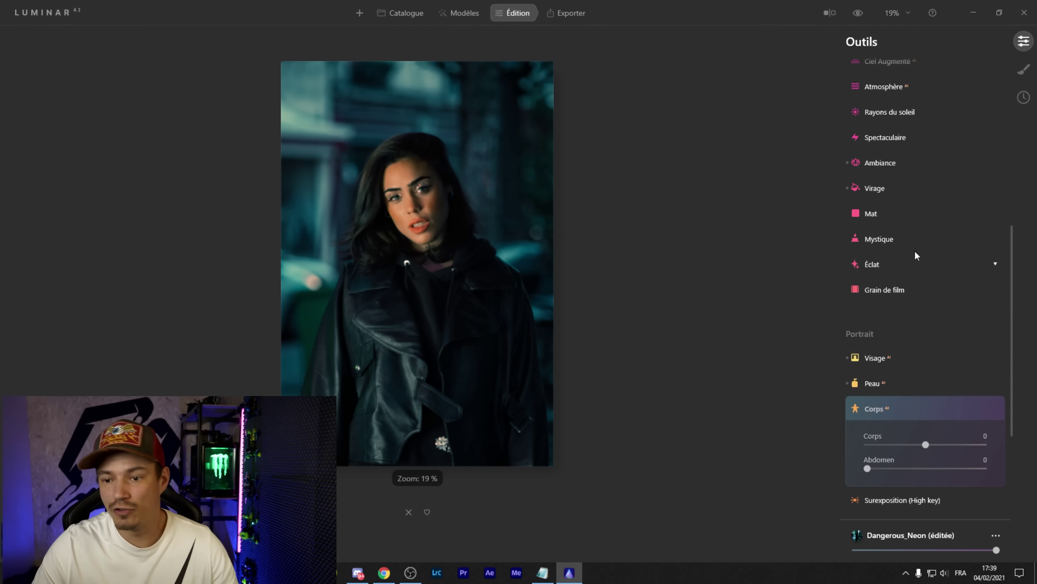
{"action": "left_click", "coordinate": [879, 188]}
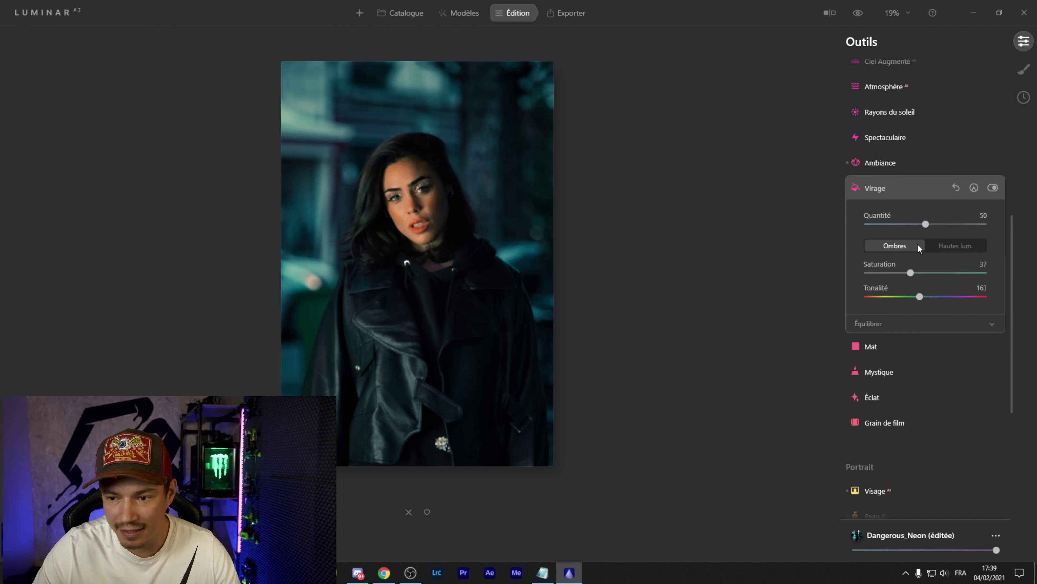
{"action": "left_click", "coordinate": [946, 245]}
{"action": "left_click", "coordinate": [893, 244]}
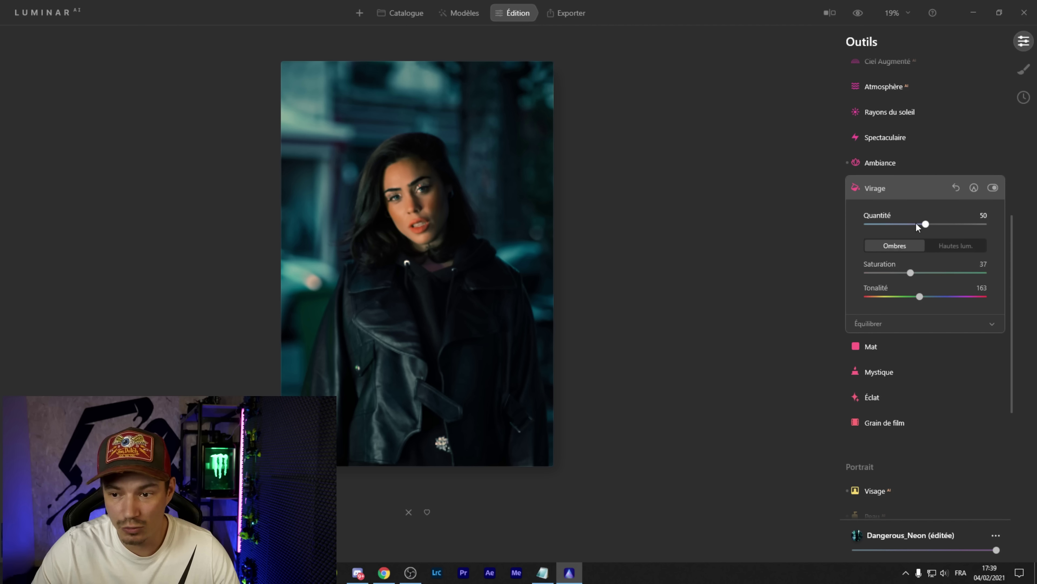
{"action": "left_click_drag", "start_coordinate": [918, 270], "coordinate": [927, 292]}
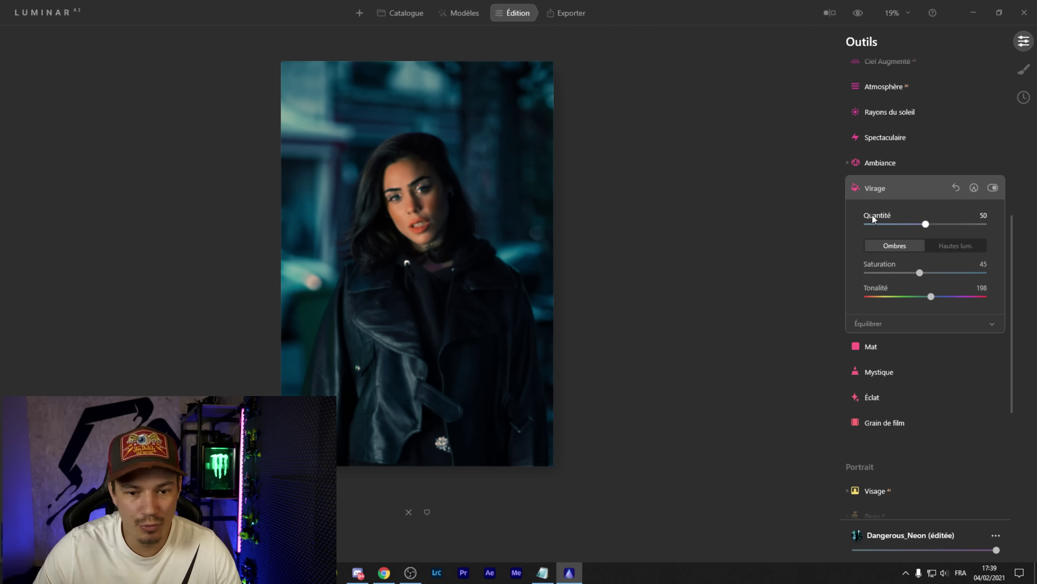
{"action": "left_click", "coordinate": [995, 188]}
{"action": "left_click", "coordinate": [995, 187]}
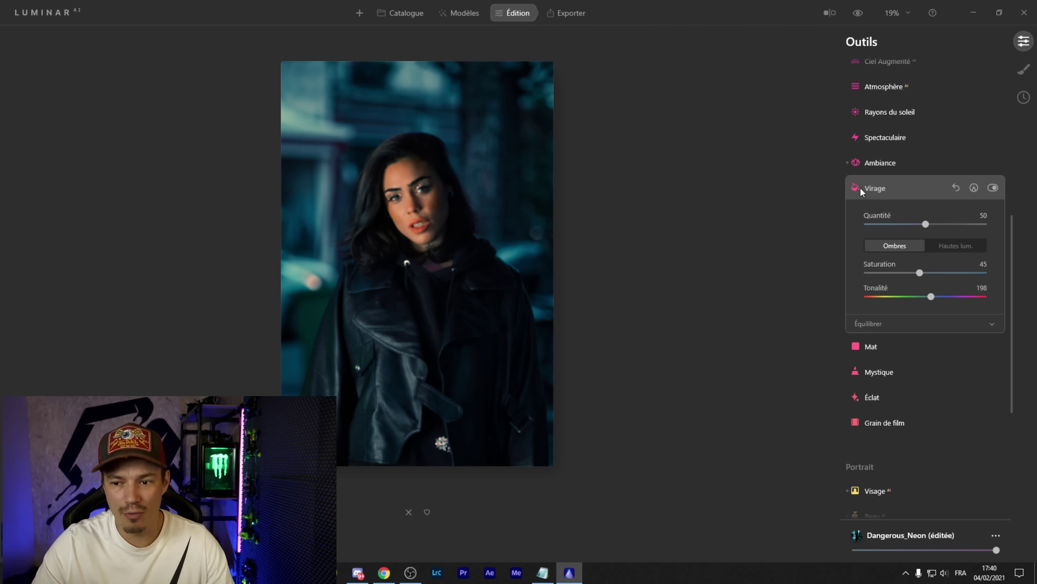
{"action": "left_click", "coordinate": [874, 189]}
Set the portrait's HSL blue saturation to -100 and try small hue shifts around -3
{"action": "scroll", "coordinate": [932, 212], "scroll_direction": "up", "scroll_amount": 5}
{"action": "scroll", "coordinate": [898, 176], "scroll_direction": "up", "scroll_amount": 2}
{"action": "left_click", "coordinate": [878, 150]}
{"action": "scroll", "coordinate": [894, 376], "scroll_direction": "down", "scroll_amount": 2}
{"action": "left_click_drag", "start_coordinate": [903, 365], "coordinate": [878, 365]}
{"action": "left_click_drag", "start_coordinate": [882, 359], "coordinate": [822, 361]}
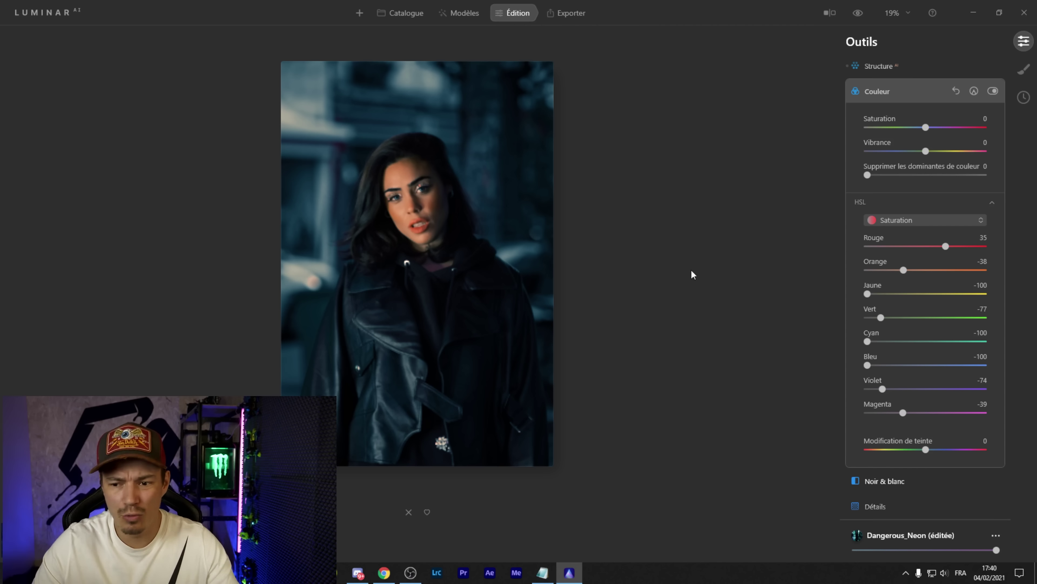
{"action": "mouse_move", "coordinate": [927, 449]}
{"action": "left_mouse_down"}
{"action": "mouse_move", "coordinate": [902, 448]}
{"action": "mouse_move", "coordinate": [925, 449]}
{"action": "left_mouse_up"}
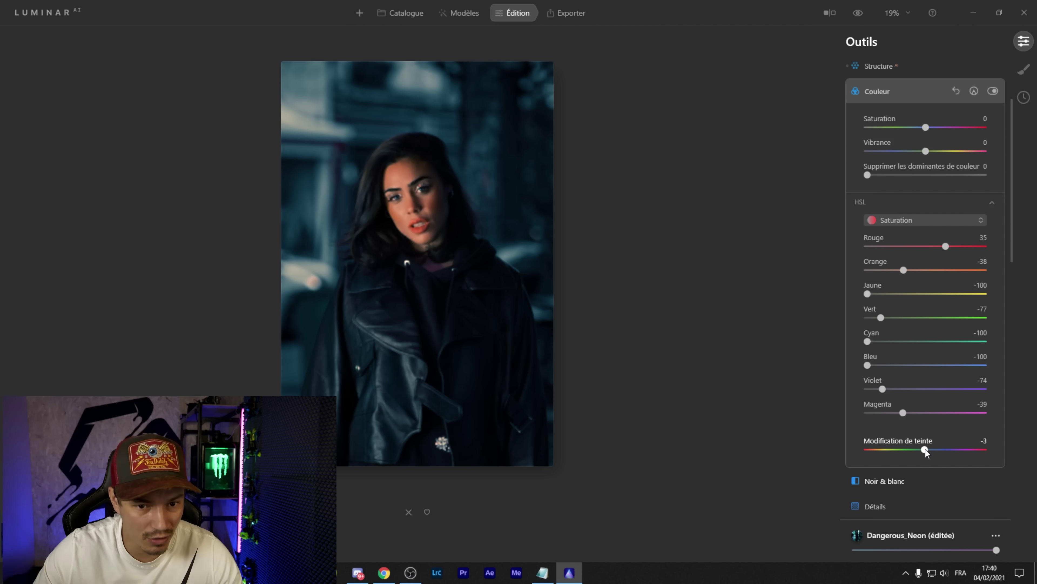
{"action": "left_click_drag", "start_coordinate": [924, 449], "coordinate": [926, 449]}
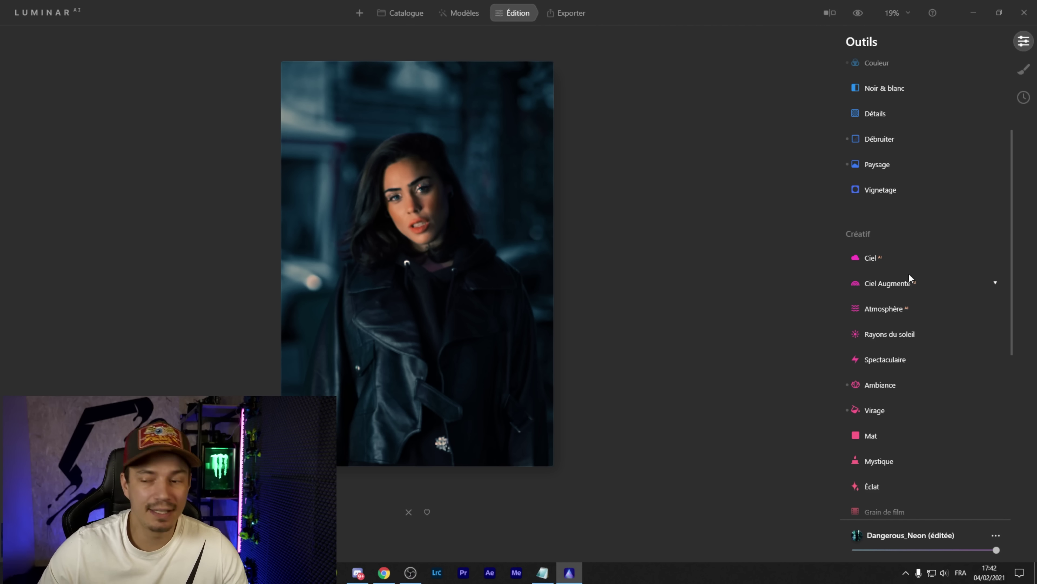
Crop the portrait to a 4:5 ratio, shifting the image slightly down and tightening the frame a little
{"action": "scroll", "coordinate": [904, 273], "scroll_direction": "up", "scroll_amount": 3}
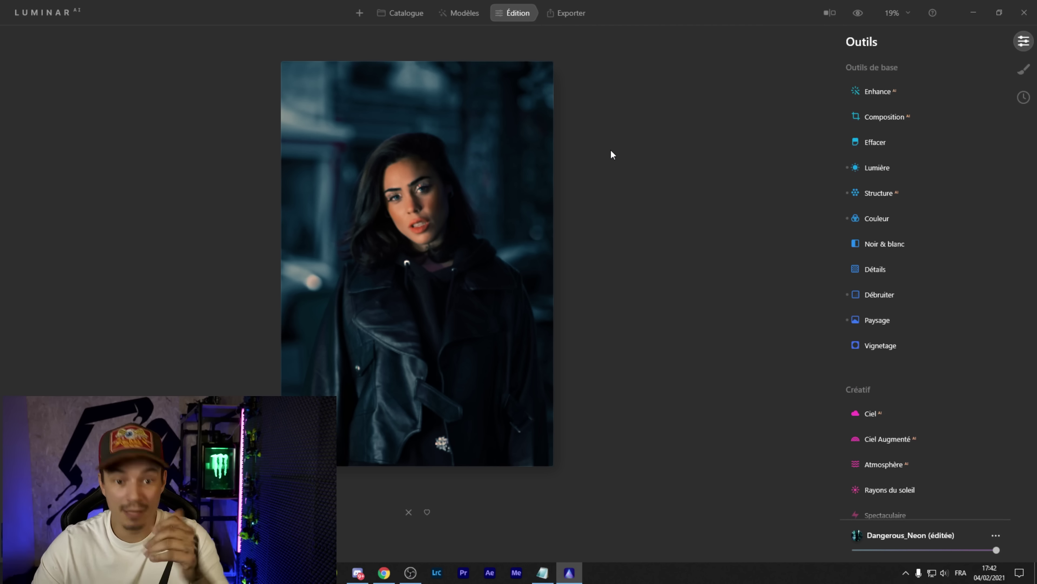
{"action": "left_click", "coordinate": [878, 116]}
{"action": "left_click", "coordinate": [924, 166]}
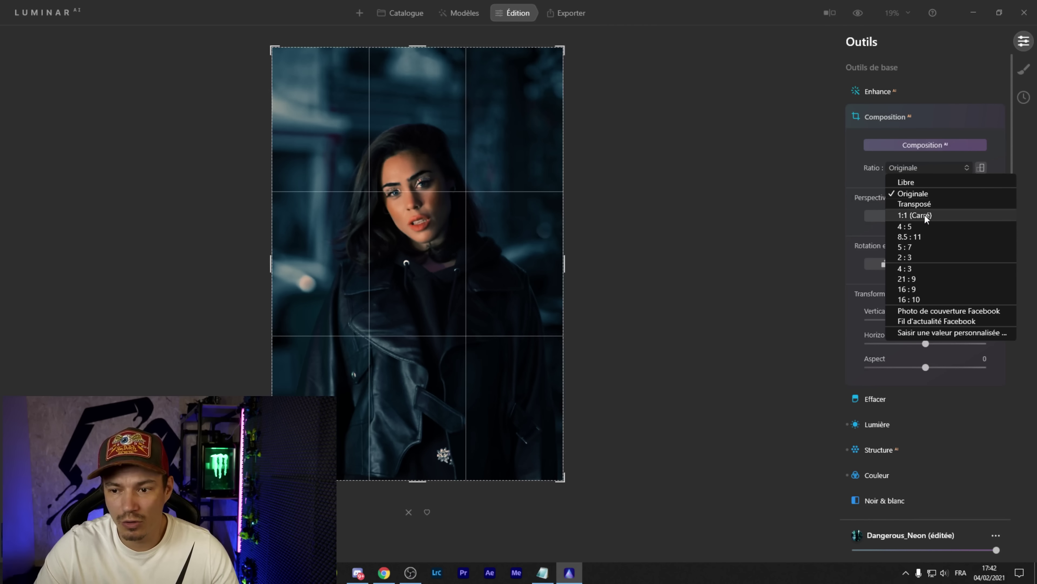
{"action": "left_click", "coordinate": [925, 225]}
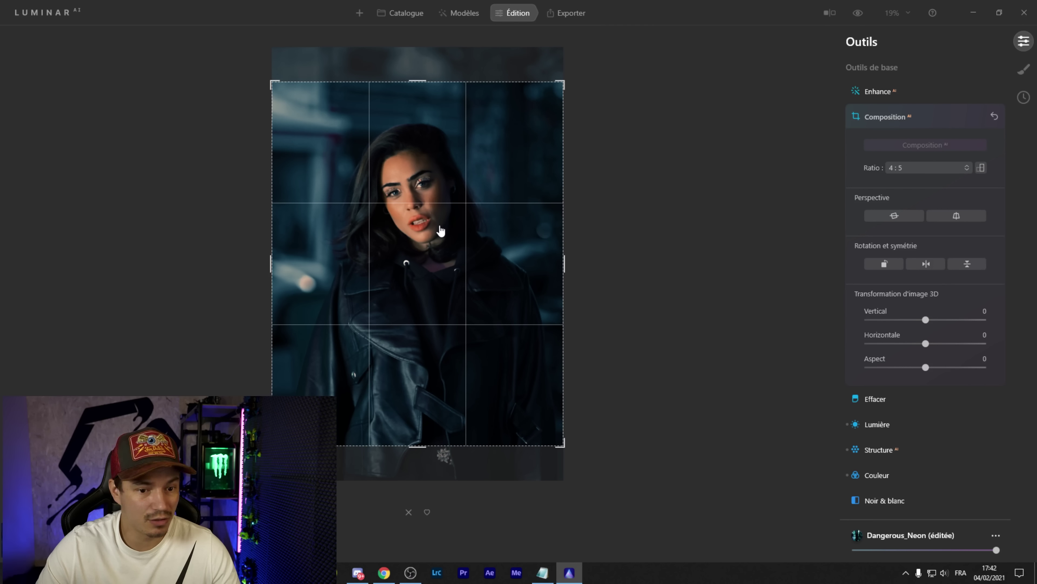
{"action": "left_click_drag", "start_coordinate": [440, 231], "coordinate": [450, 244]}
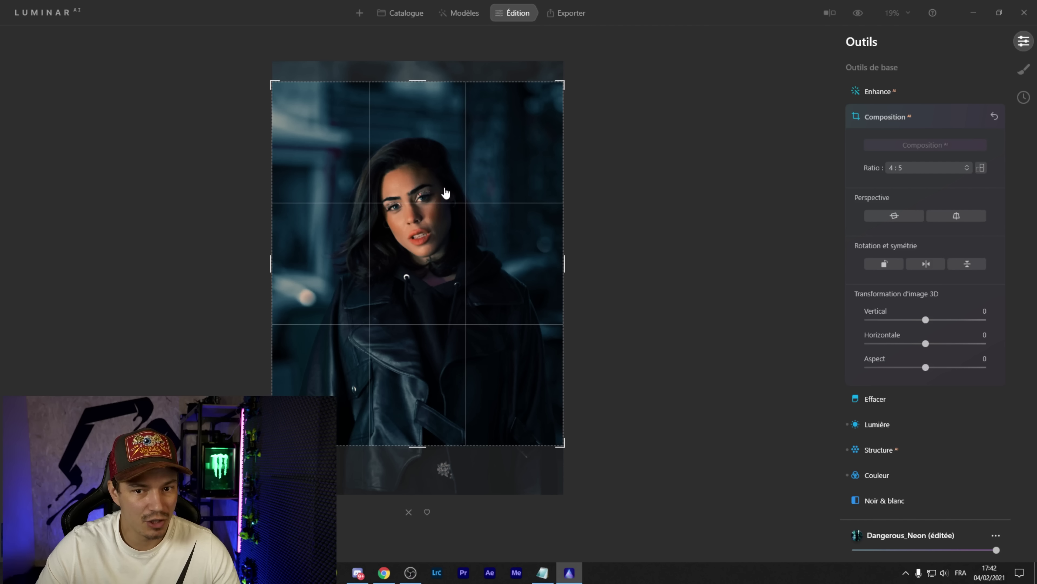
{"action": "left_click_drag", "start_coordinate": [558, 85], "coordinate": [555, 88]}
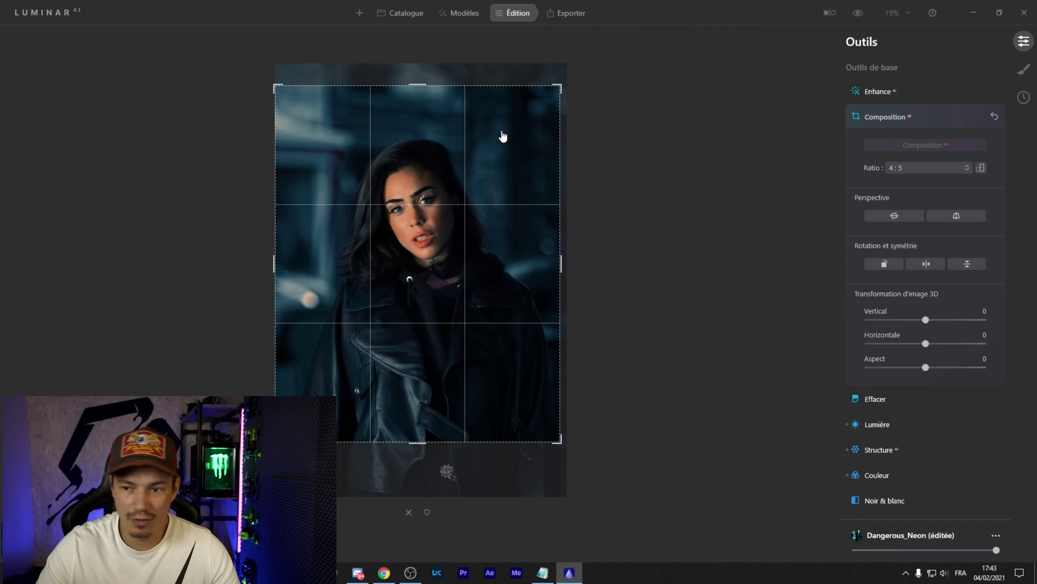
{"action": "left_click", "coordinate": [888, 118]}
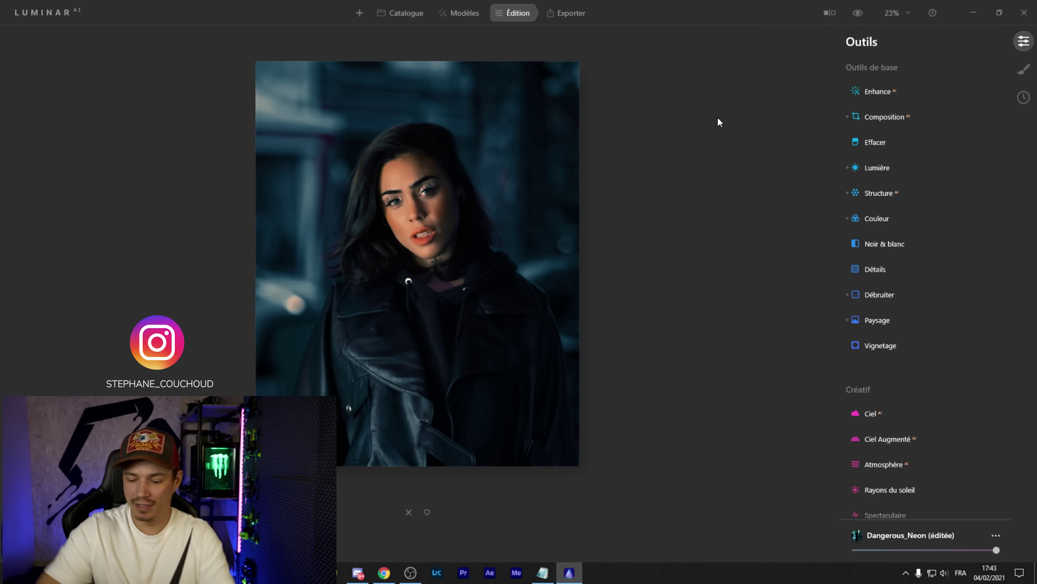
Compare the cropped portrait with the original, using the full before view and the split before/after view
{"action": "left_click", "coordinate": [866, 16]}
{"action": "left_click", "coordinate": [866, 15]}
{"action": "left_click", "coordinate": [866, 15]}
{"action": "left_click", "coordinate": [865, 15]}
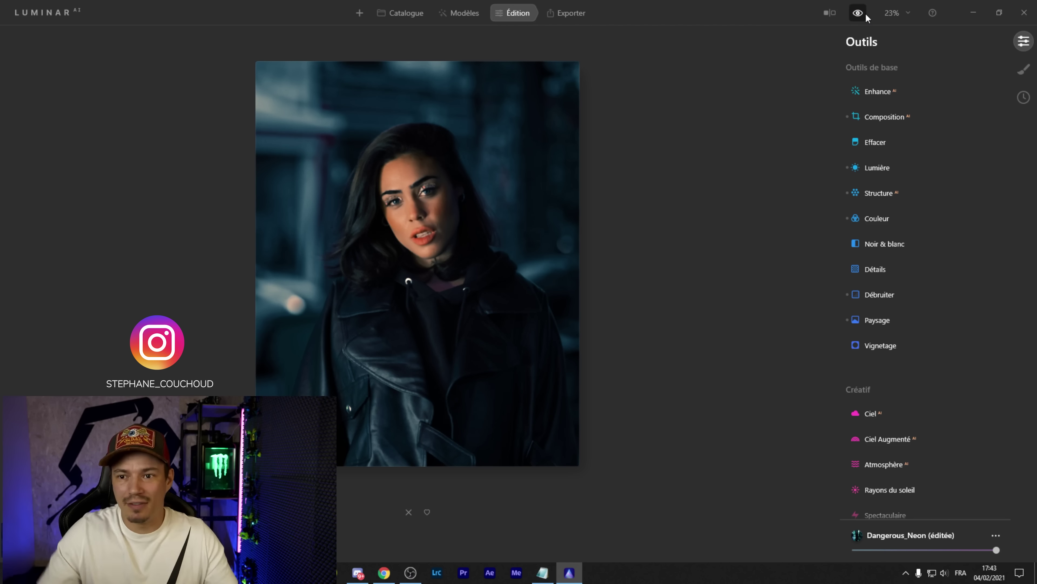
{"action": "left_click", "coordinate": [830, 13]}
{"action": "mouse_move", "coordinate": [303, 246]}
{"action": "left_mouse_down"}
{"action": "mouse_move", "coordinate": [586, 250]}
{"action": "mouse_move", "coordinate": [305, 237]}
{"action": "left_mouse_up"}
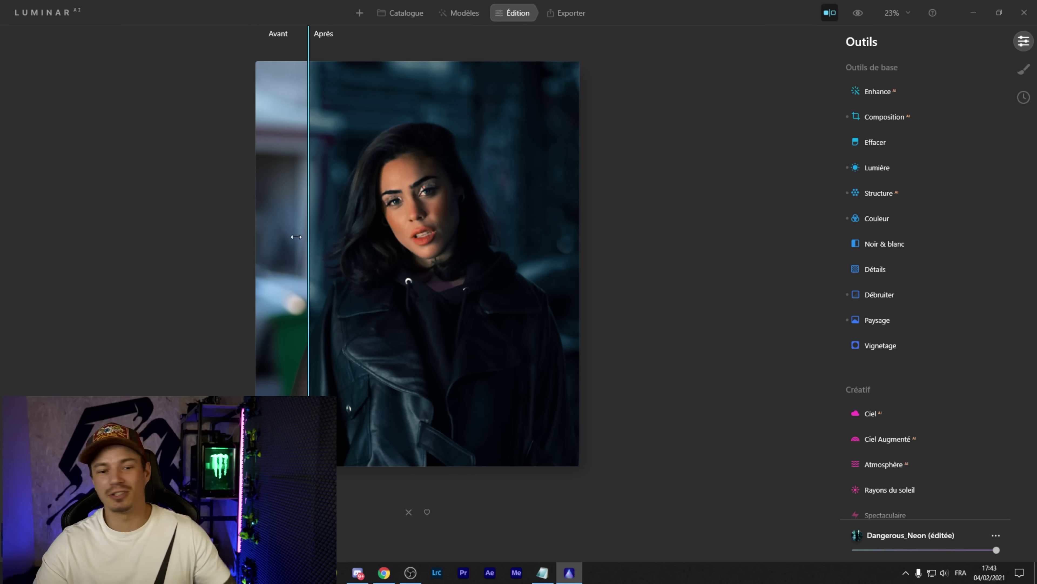
{"action": "left_click", "coordinate": [830, 15]}
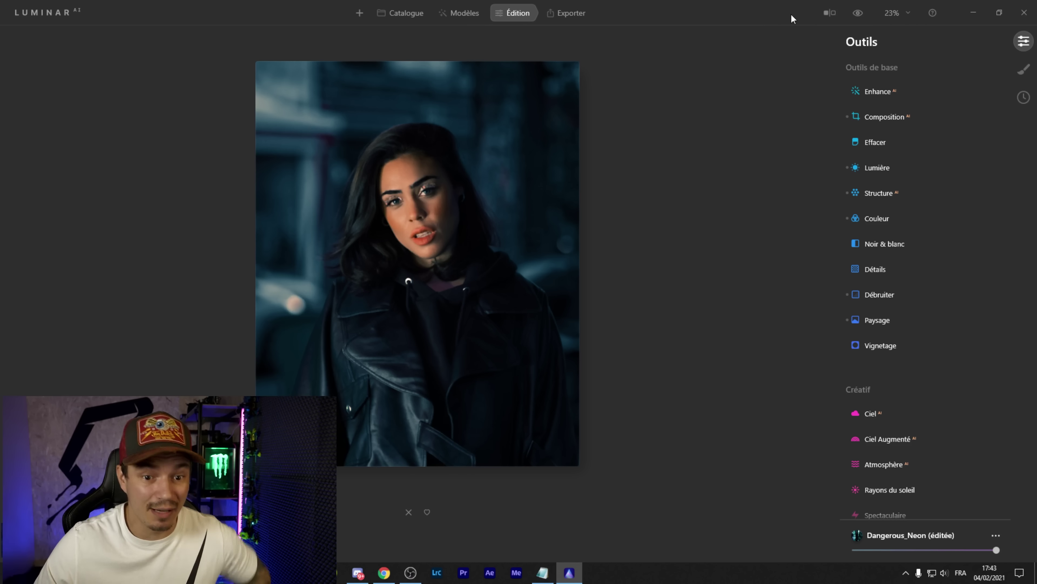
Switch to the car photo, apply the Warm Feelings template and compare the result with the original
{"action": "key", "text": "Right"}
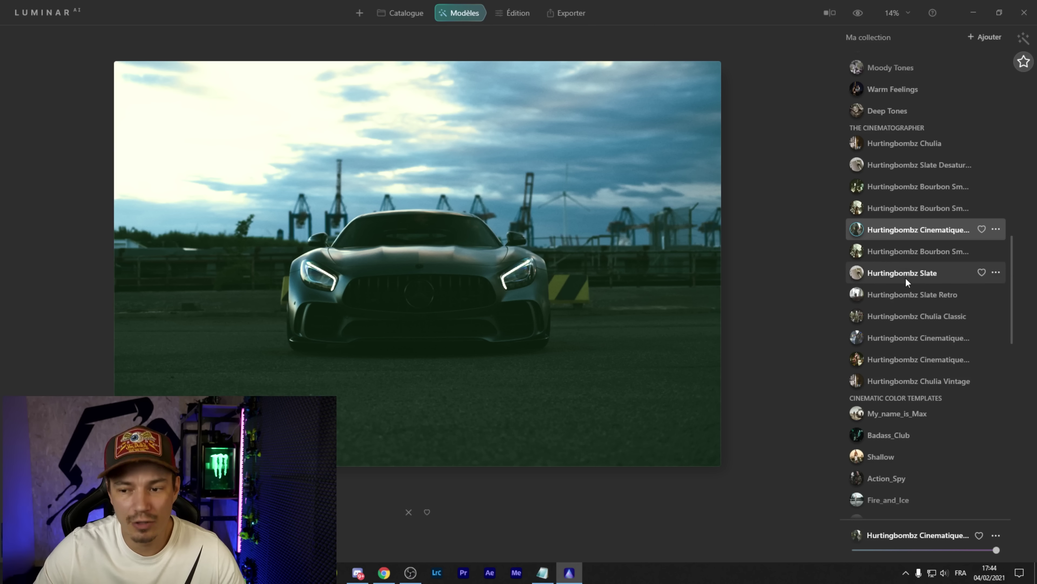
{"action": "scroll", "coordinate": [905, 278], "scroll_direction": "up", "scroll_amount": 1}
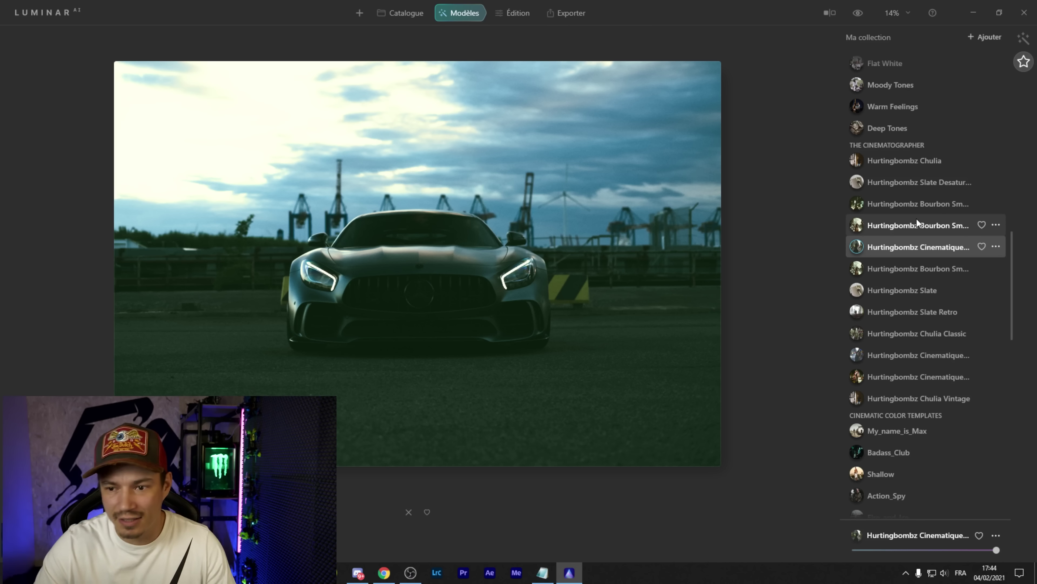
{"action": "scroll", "coordinate": [917, 219], "scroll_direction": "up", "scroll_amount": 1}
{"action": "scroll", "coordinate": [917, 220], "scroll_direction": "up", "scroll_amount": 1}
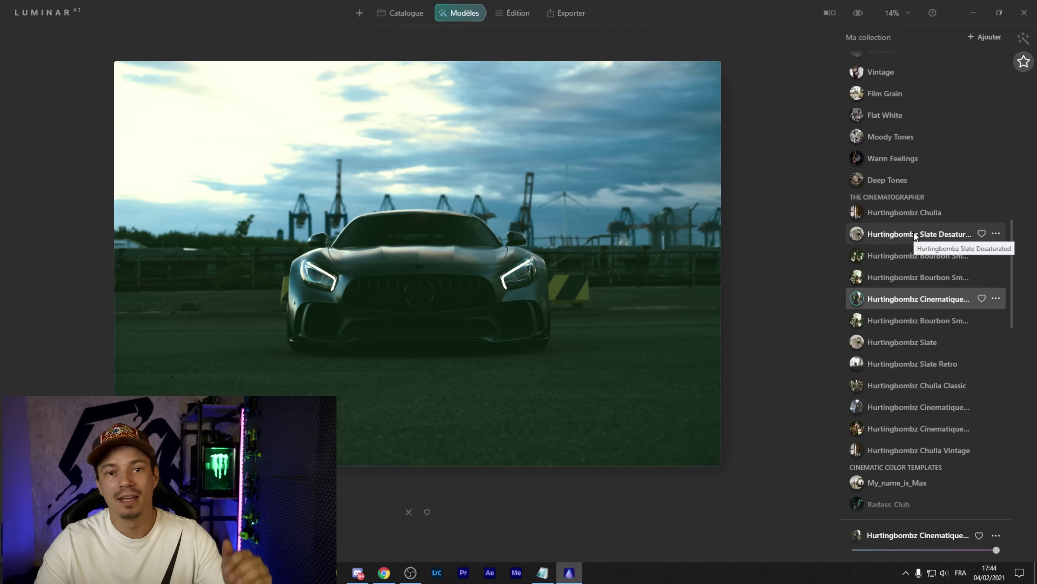
{"action": "scroll", "coordinate": [897, 181], "scroll_direction": "up", "scroll_amount": 1}
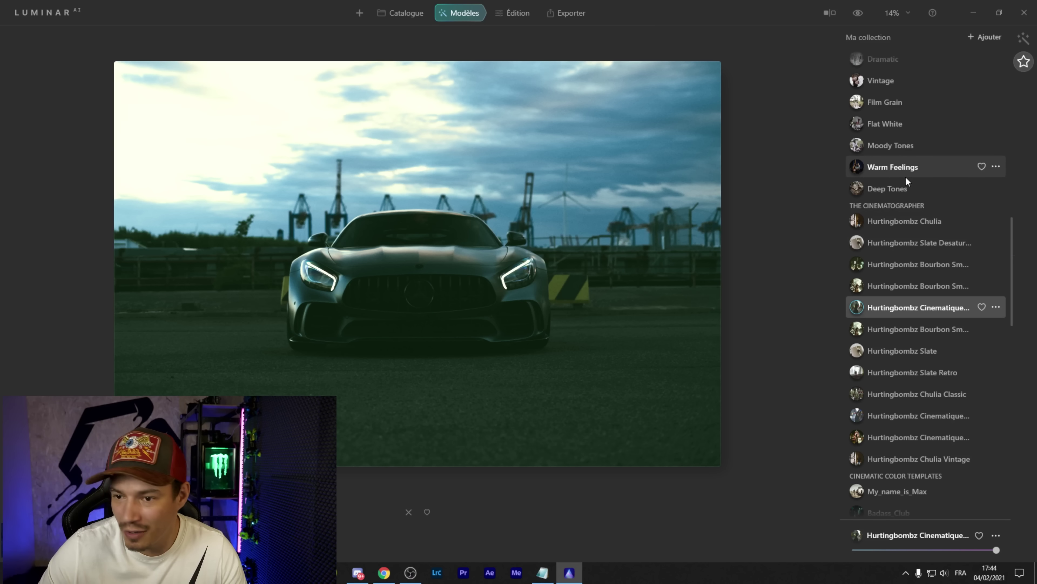
{"action": "scroll", "coordinate": [906, 177], "scroll_direction": "up", "scroll_amount": 1}
{"action": "left_click", "coordinate": [892, 184]}
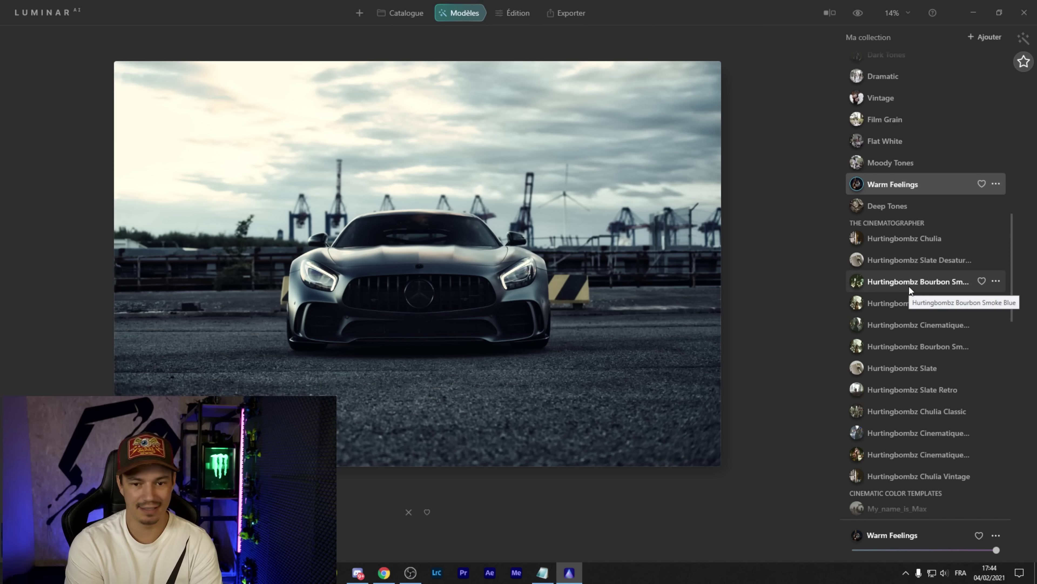
{"action": "left_click", "coordinate": [861, 16]}
{"action": "left_click", "coordinate": [862, 18]}
{"action": "left_click", "coordinate": [862, 17]}
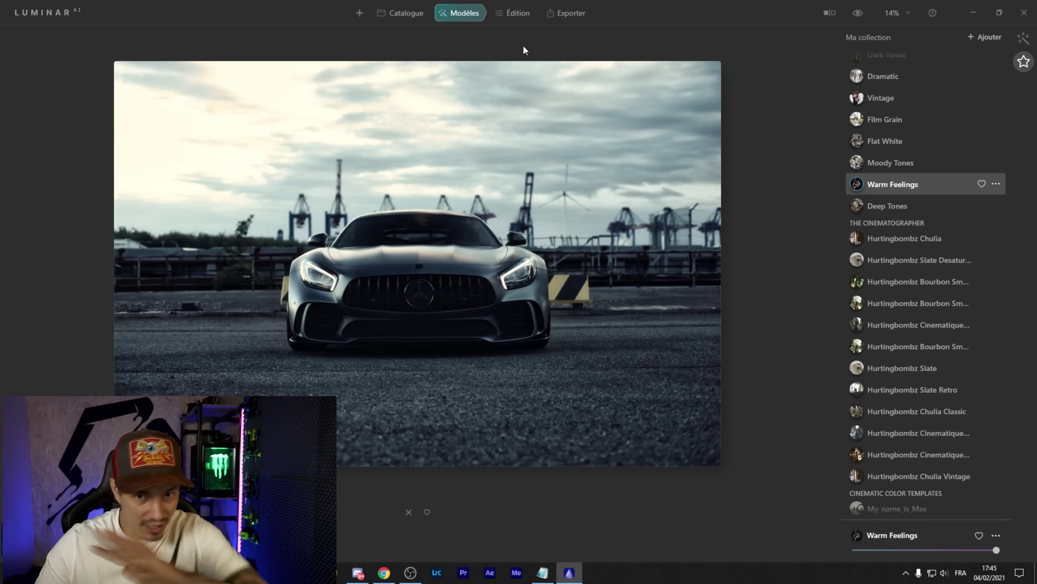
Start editing the car photo and place the Birds 3 augmented sky object above the cranes left of the car
{"action": "left_click", "coordinate": [500, 16]}
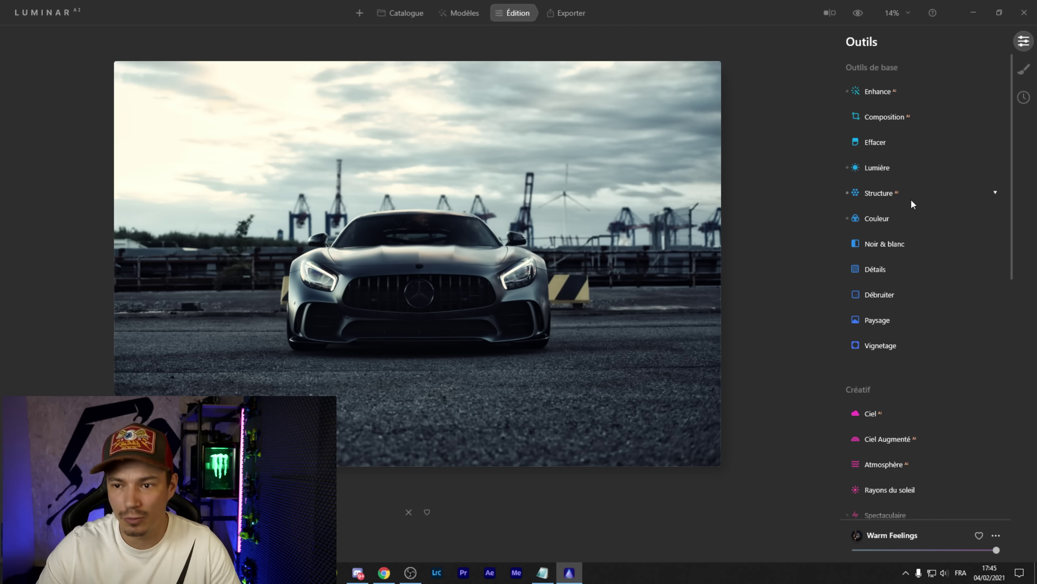
{"action": "left_click_drag", "start_coordinate": [672, 188], "coordinate": [312, 175]}
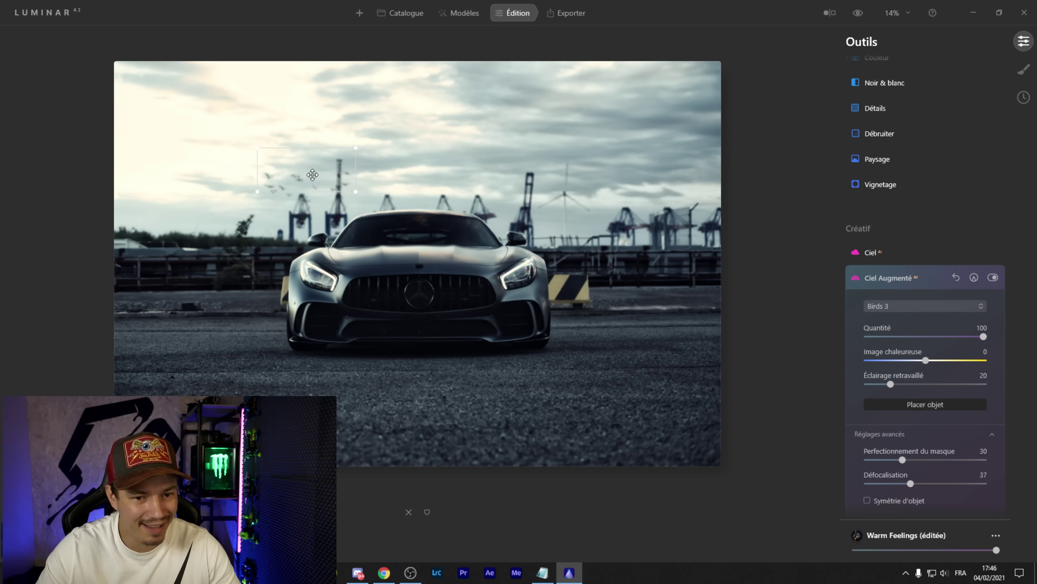
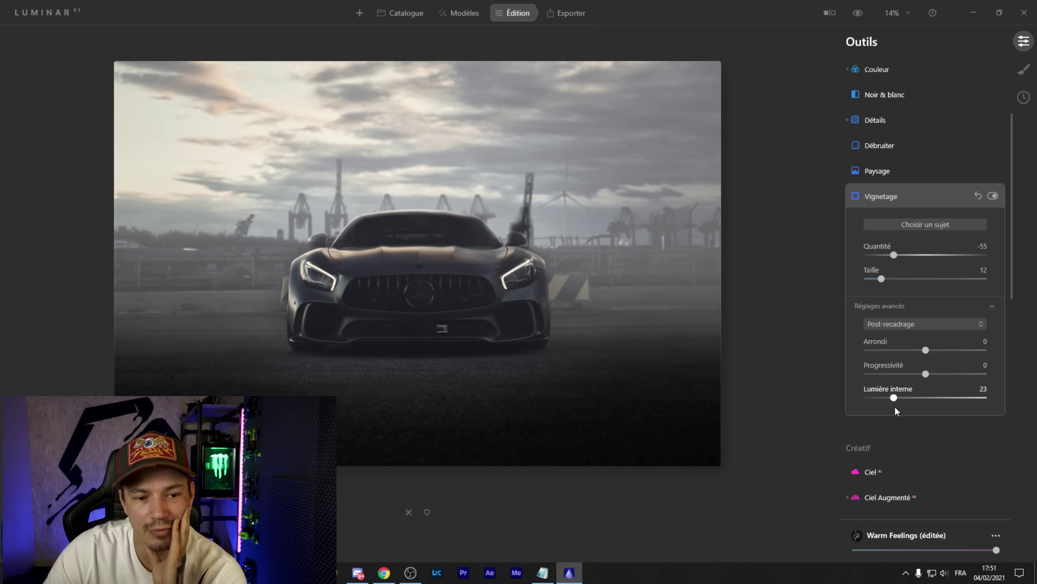
Raise the vignette's feathering strongly and its roundness slightly, and set the Dramatic effect's local contrast to 92
{"action": "left_click_drag", "start_coordinate": [927, 372], "coordinate": [969, 373]}
{"action": "left_click_drag", "start_coordinate": [925, 350], "coordinate": [928, 350]}
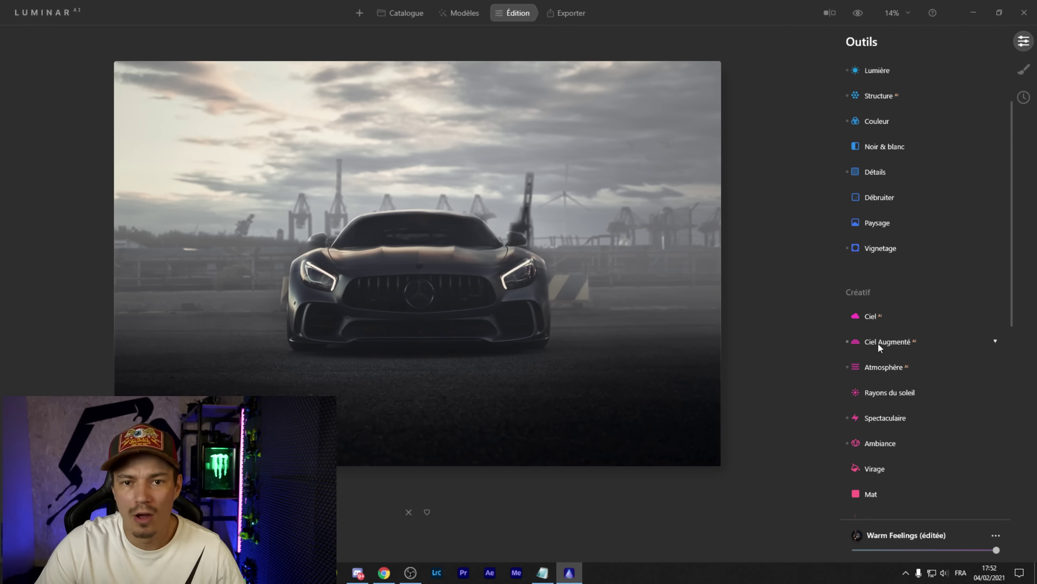
{"action": "left_click", "coordinate": [885, 417]}
{"action": "left_click_drag", "start_coordinate": [939, 476], "coordinate": [974, 477]}
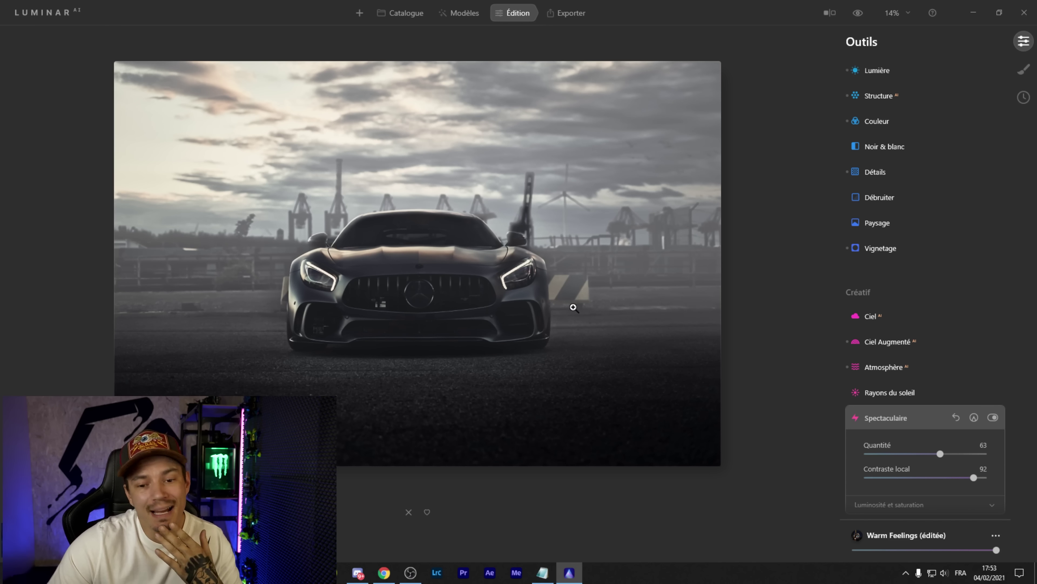
Check the car photo's headlight area up close and raise the luminance denoise to about the middle of its range
{"action": "left_click", "coordinate": [546, 265]}
{"action": "scroll", "coordinate": [910, 359], "scroll_direction": "up", "scroll_amount": 3}
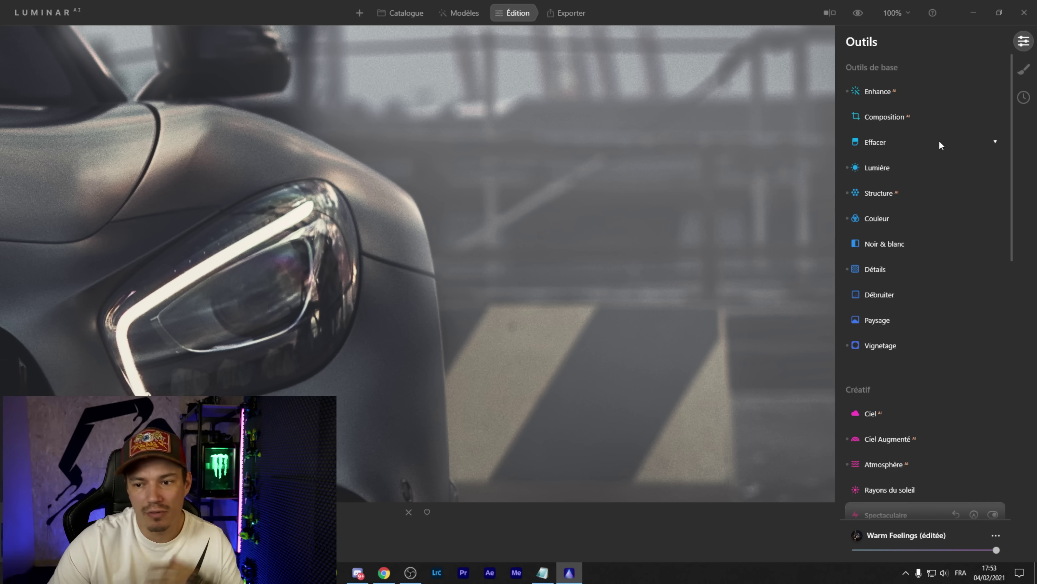
{"action": "left_click", "coordinate": [878, 298]}
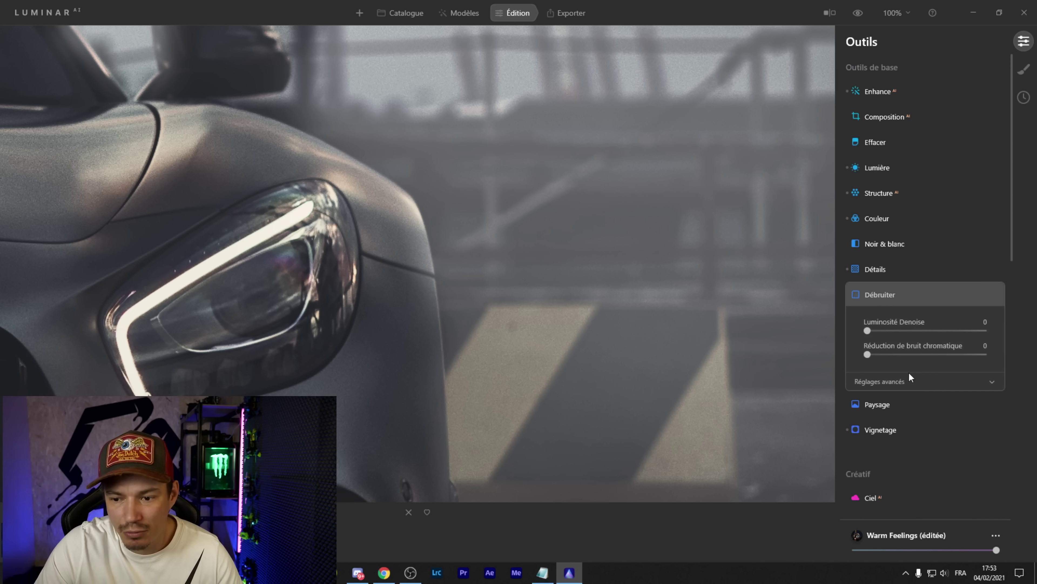
{"action": "left_click", "coordinate": [917, 333]}
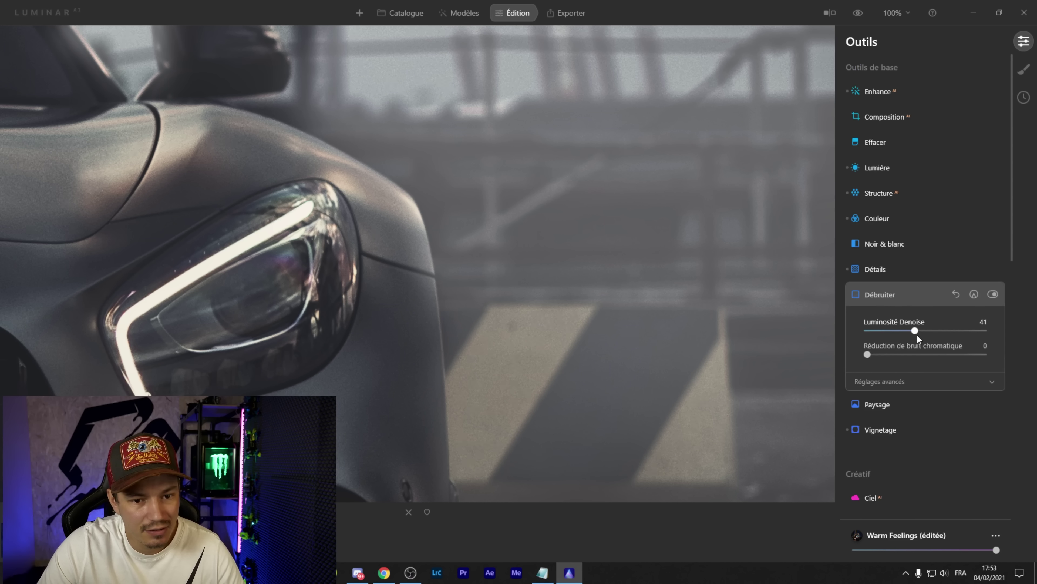
{"action": "left_click_drag", "start_coordinate": [917, 334], "coordinate": [936, 343]}
{"action": "left_click", "coordinate": [757, 282]}
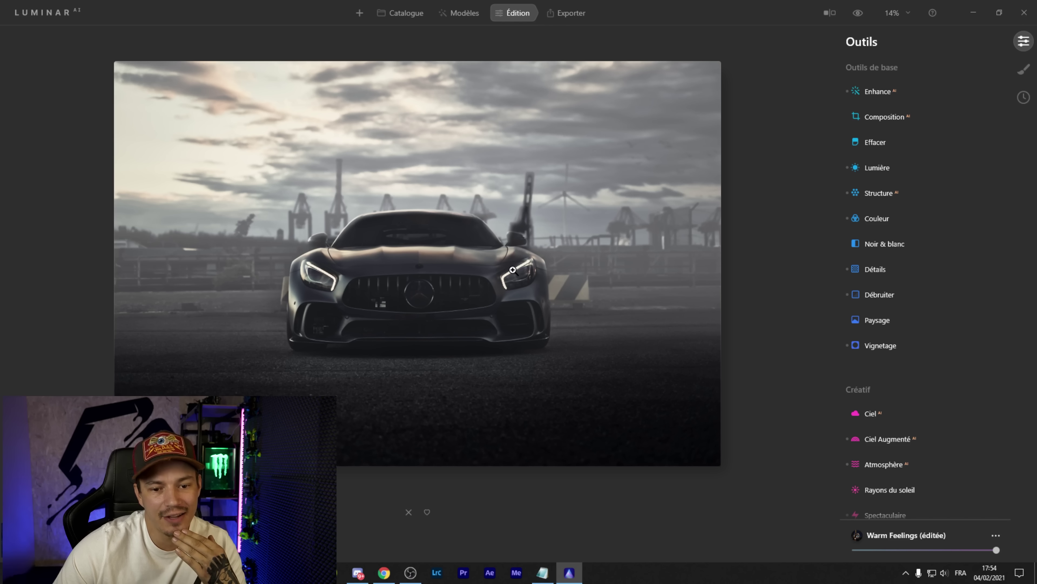
Add sun rays at the car's headlight with amount 14, overall look 23, ray length 21 and penetration 20
{"action": "left_click", "coordinate": [890, 489]}
{"action": "left_click_drag", "start_coordinate": [868, 176], "coordinate": [884, 176]}
{"action": "left_click_drag", "start_coordinate": [926, 199], "coordinate": [895, 199]}
{"action": "left_click_drag", "start_coordinate": [943, 224], "coordinate": [891, 223]}
{"action": "left_click_drag", "start_coordinate": [914, 247], "coordinate": [891, 248]}
Set the sun radius of the sun rays to 13 and strongly reduce the sun rays radius and glow amount
{"action": "left_click_drag", "start_coordinate": [914, 300], "coordinate": [883, 297]}
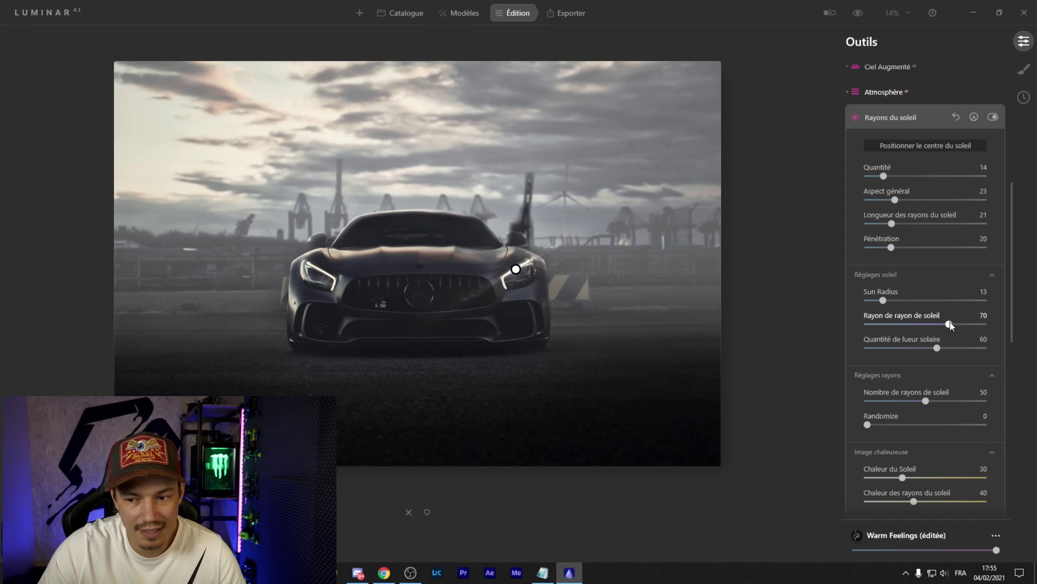
{"action": "left_click_drag", "start_coordinate": [949, 323], "coordinate": [876, 348]}
{"action": "left_click", "coordinate": [891, 118]}
Crop the photo tighter around the car at the original ratio, shifting the image inside the frame, and apply the crop
{"action": "scroll", "coordinate": [898, 246], "scroll_direction": "up", "scroll_amount": 9}
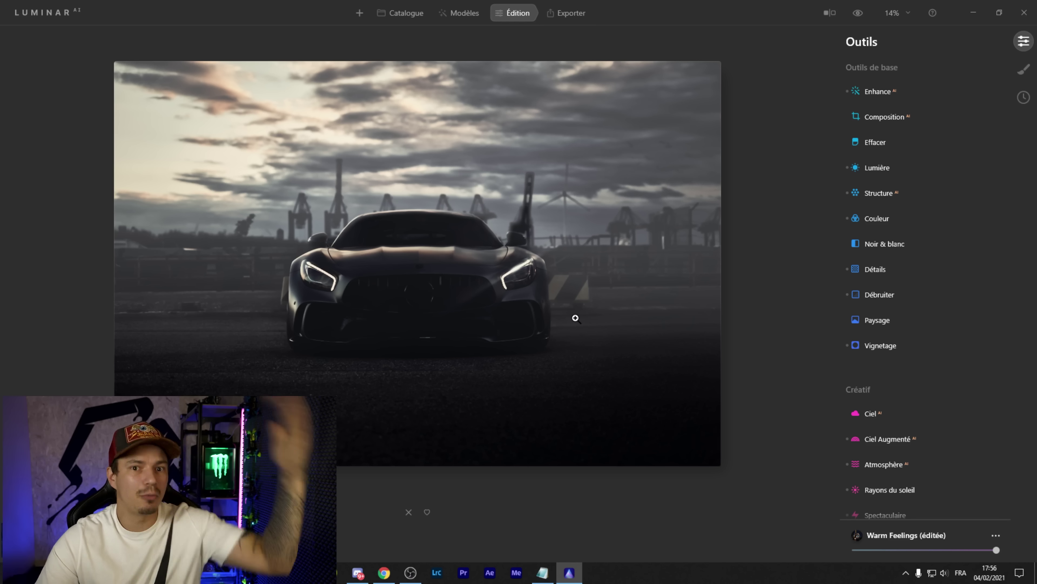
{"action": "left_click", "coordinate": [884, 117]}
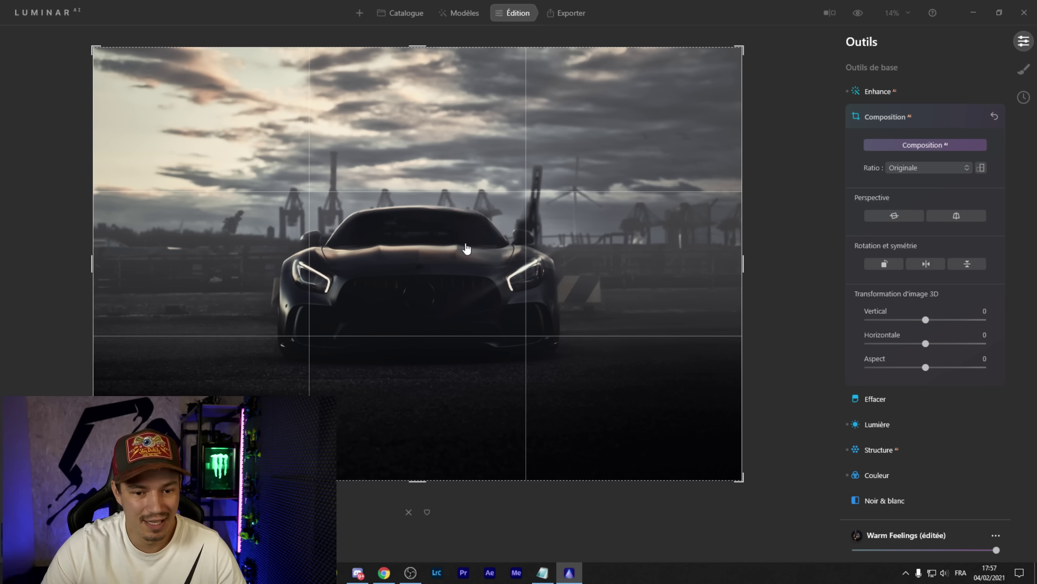
{"action": "left_click_drag", "start_coordinate": [742, 46], "coordinate": [718, 64]}
{"action": "mouse_move", "coordinate": [629, 232]}
{"action": "left_mouse_down"}
{"action": "mouse_move", "coordinate": [606, 222]}
{"action": "mouse_move", "coordinate": [629, 220]}
{"action": "mouse_move", "coordinate": [634, 239]}
{"action": "mouse_move", "coordinate": [629, 223]}
{"action": "left_mouse_up"}
{"action": "left_click_drag", "start_coordinate": [716, 62], "coordinate": [706, 69]}
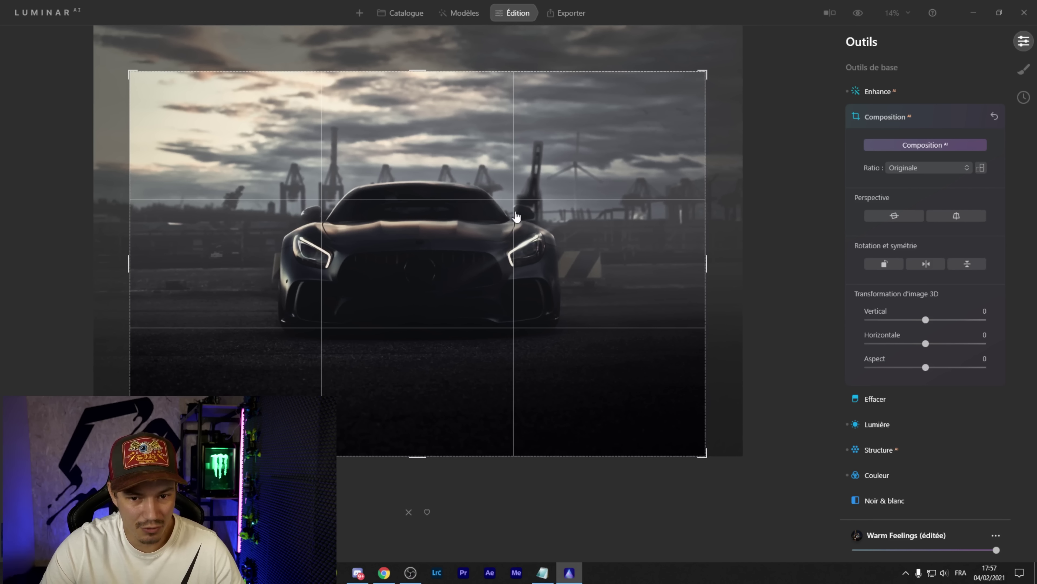
{"action": "left_click_drag", "start_coordinate": [699, 73], "coordinate": [696, 78]}
{"action": "left_click_drag", "start_coordinate": [569, 237], "coordinate": [574, 229]}
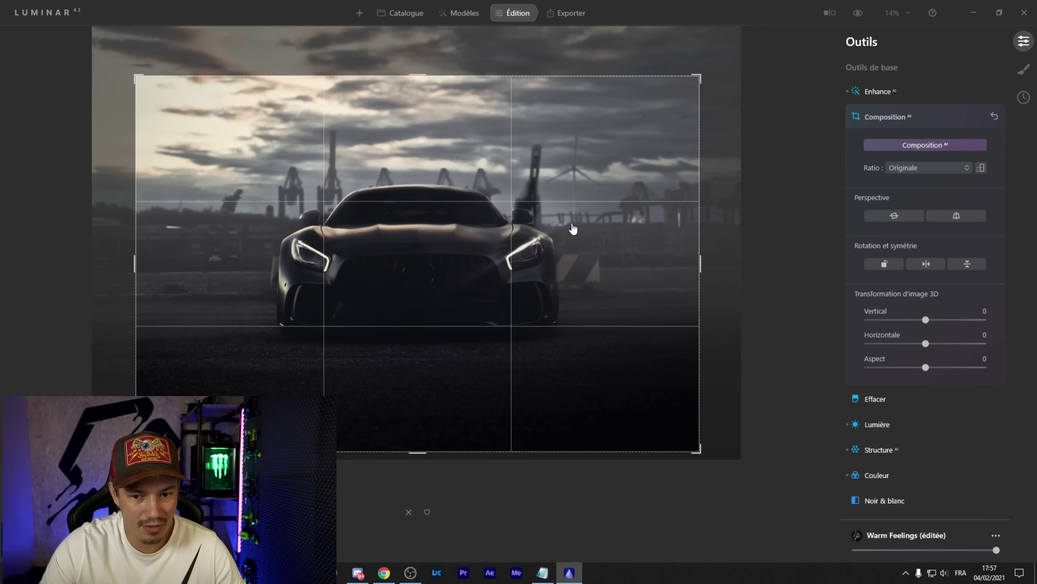
{"action": "left_click_drag", "start_coordinate": [727, 204], "coordinate": [729, 209]}
{"action": "left_click", "coordinate": [881, 118]}
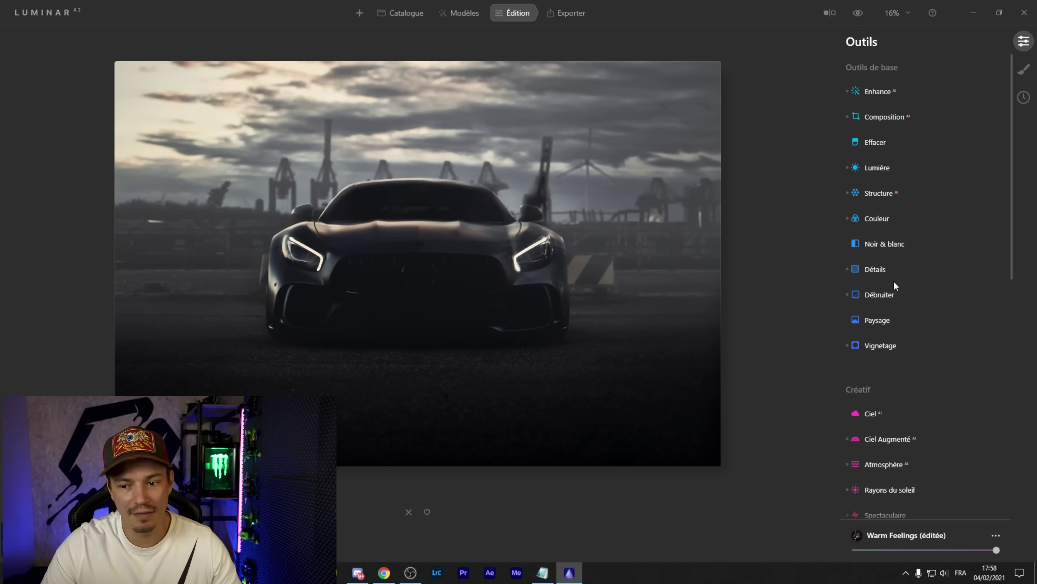
Compare the cropped, dramatic car photo with its original using the full before view
{"action": "scroll", "coordinate": [935, 347], "scroll_direction": "down", "scroll_amount": 3}
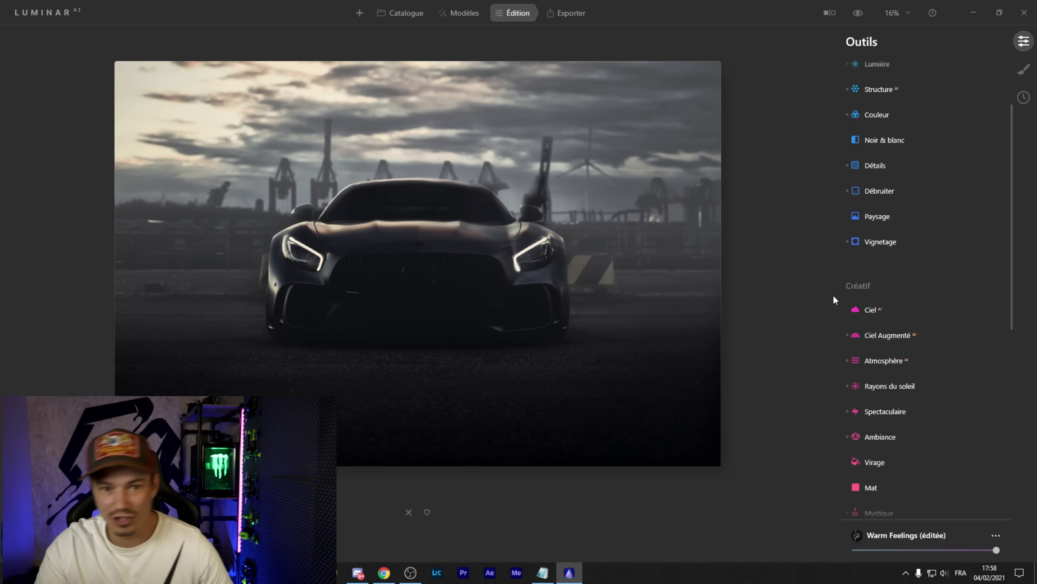
{"action": "scroll", "coordinate": [962, 282], "scroll_direction": "down", "scroll_amount": 2}
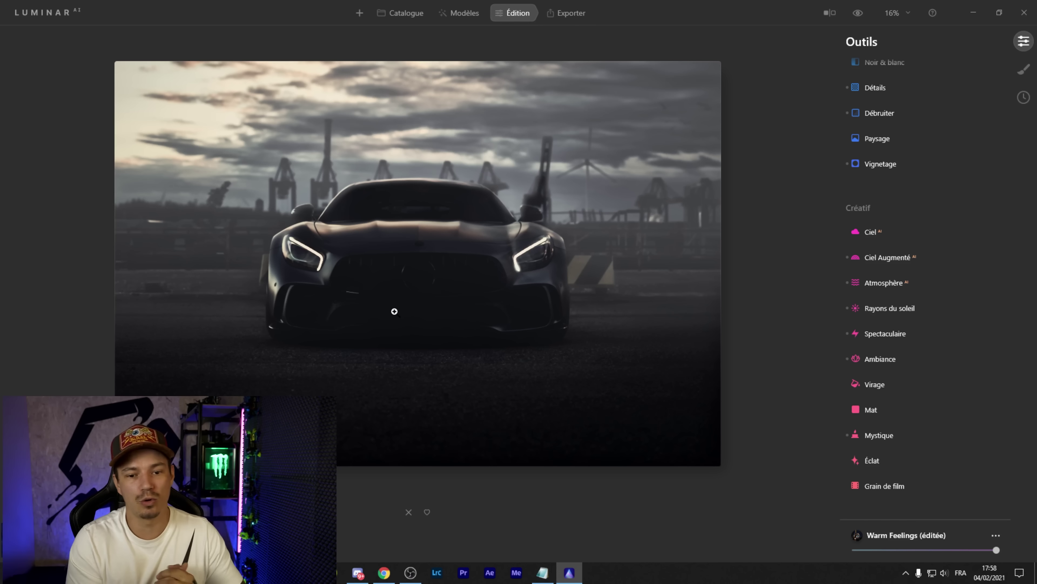
{"action": "scroll", "coordinate": [878, 245], "scroll_direction": "down", "scroll_amount": 2}
{"action": "left_click", "coordinate": [857, 13]}
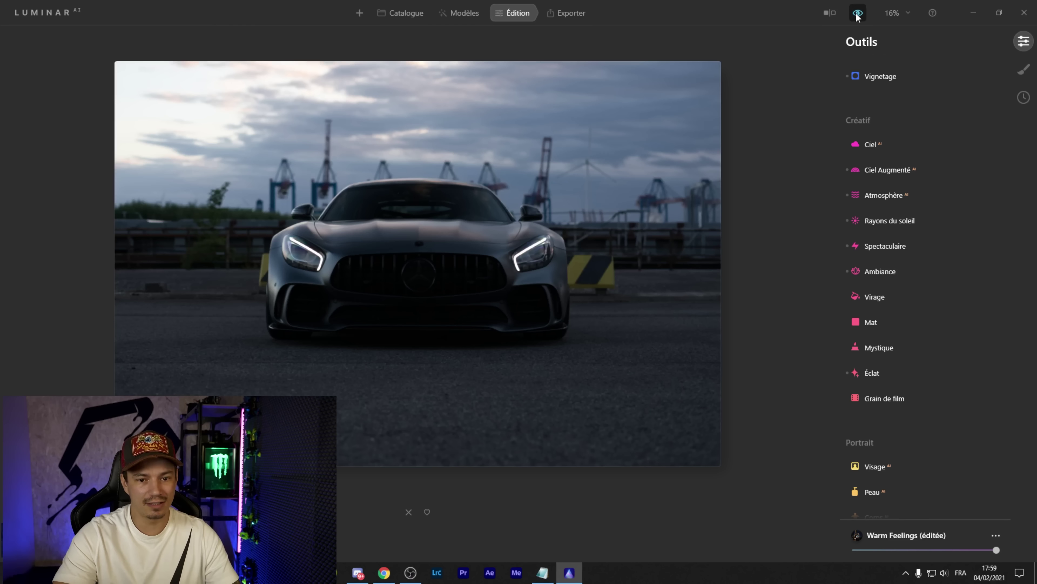
{"action": "left_click", "coordinate": [858, 14]}
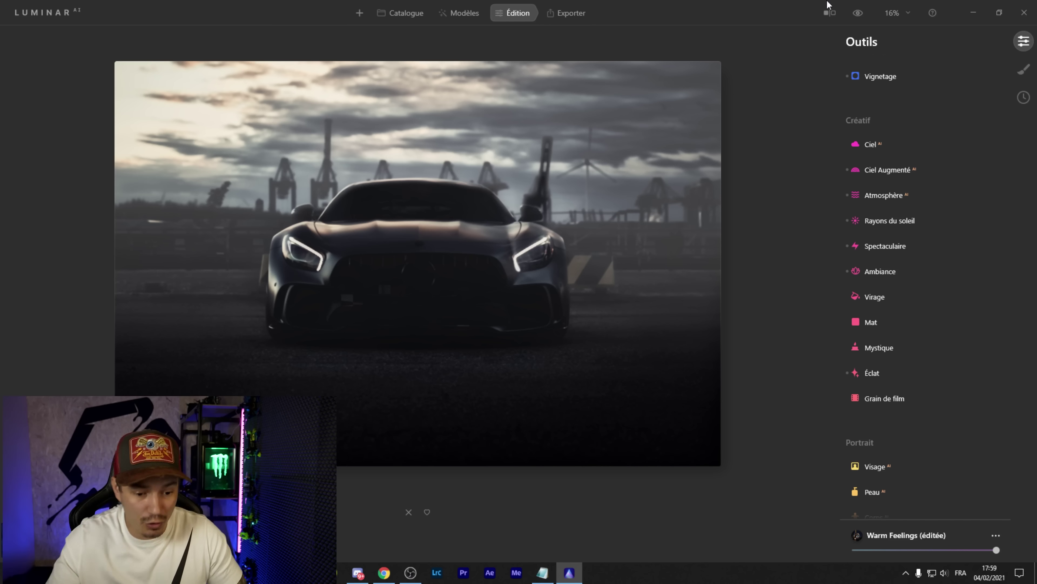
Switch to the photo of the vintage car in the mine, apply the Crépuscule template and open it for editing
{"action": "key", "text": "Right"}
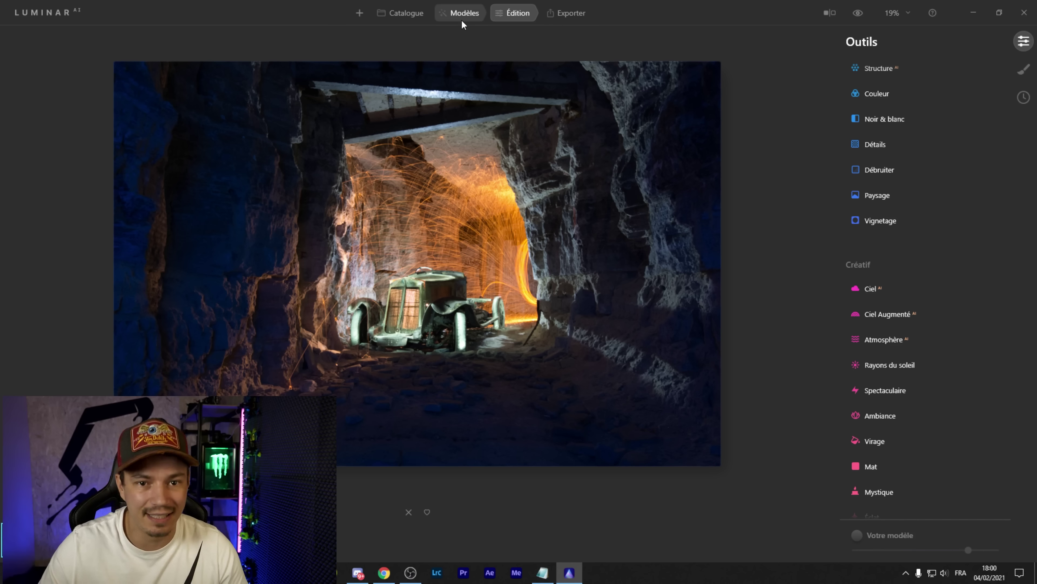
{"action": "key", "text": "ctrl+2"}
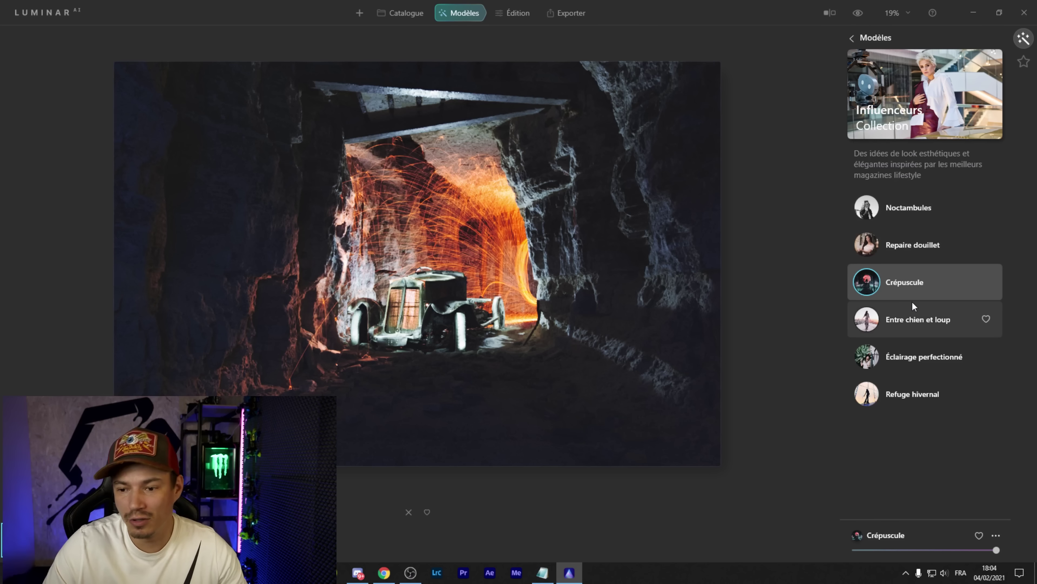
{"action": "key", "text": "ctrl+3"}
{"action": "scroll", "coordinate": [946, 267], "scroll_direction": "down", "scroll_amount": 2}
{"action": "scroll", "coordinate": [898, 225], "scroll_direction": "up", "scroll_amount": 2}
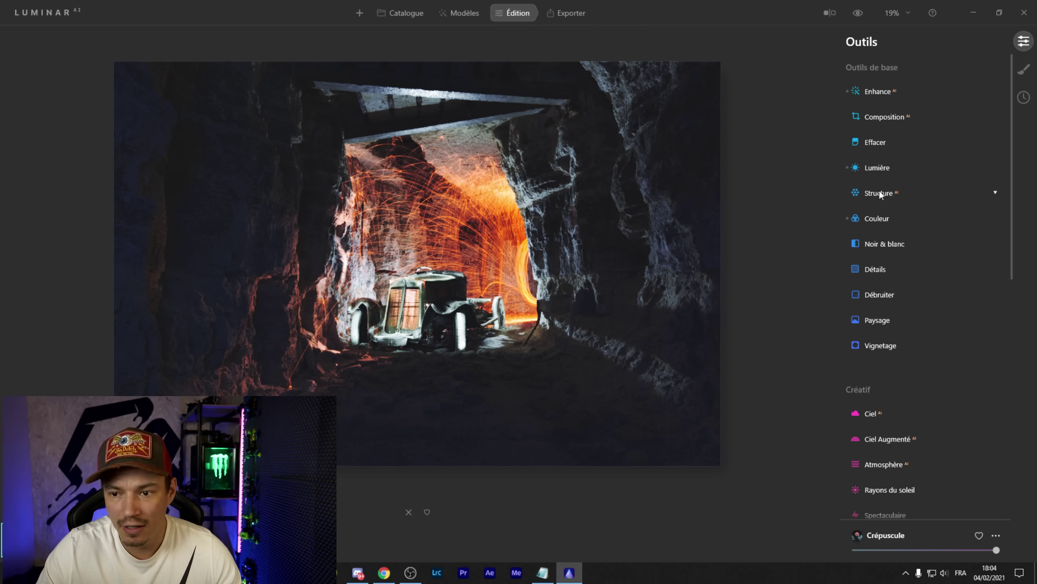
In the light settings, raise the shadows to 29 and reset the highlights and smart contrast to 0
{"action": "left_click", "coordinate": [870, 167]}
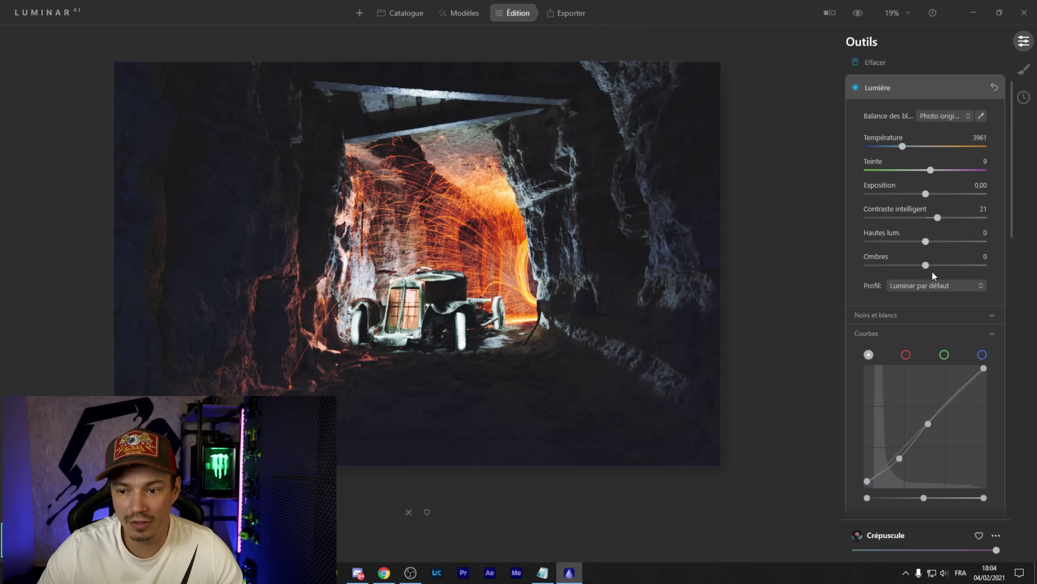
{"action": "left_click_drag", "start_coordinate": [928, 266], "coordinate": [978, 241]}
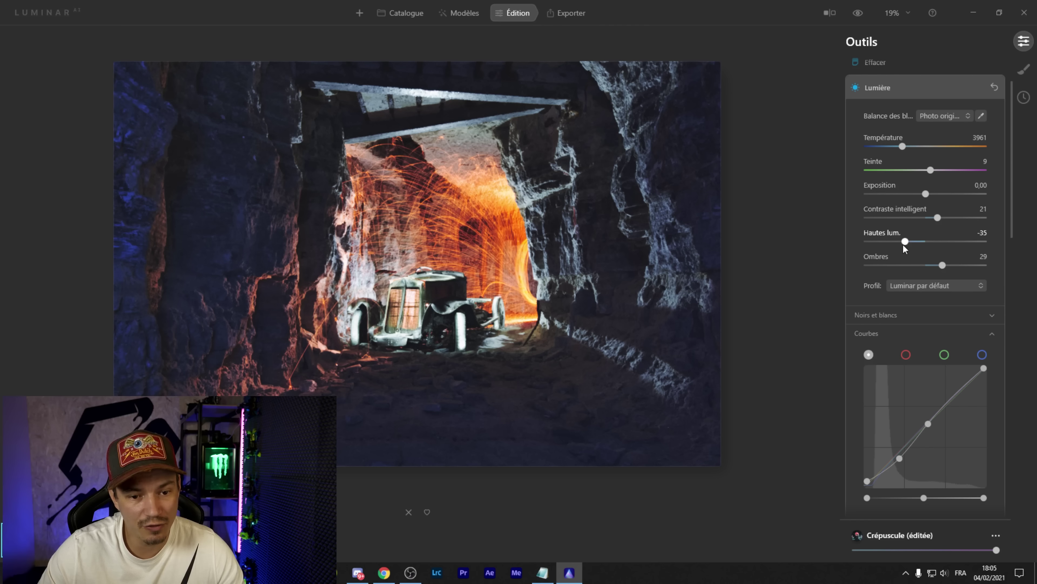
{"action": "left_click_drag", "start_coordinate": [903, 245], "coordinate": [874, 240]}
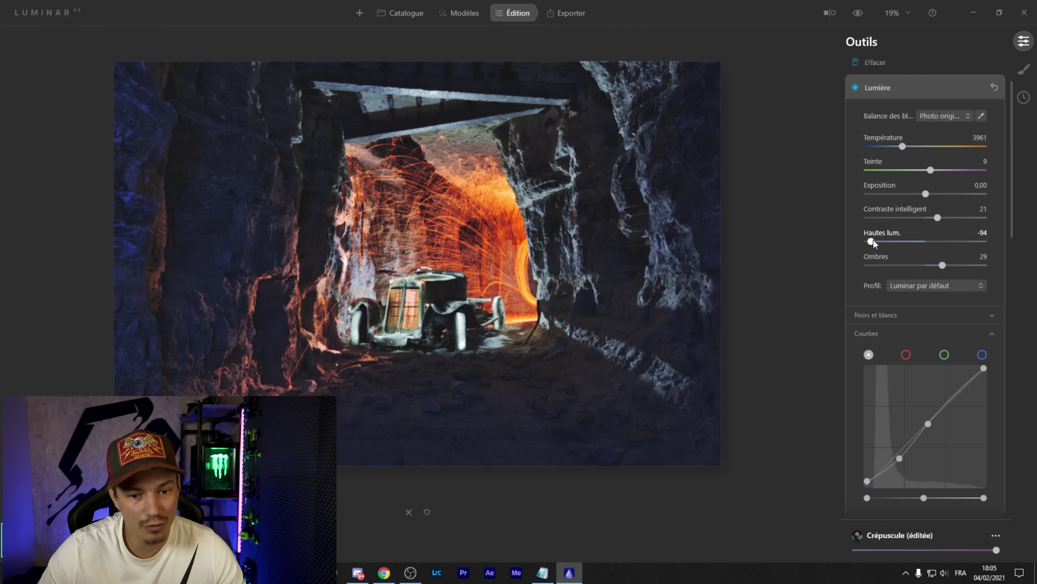
{"action": "double_click", "coordinate": [874, 240]}
Straighten the tone curve by lowering its black point and removing the two intermediate points, and set the shadows to 11
{"action": "scroll", "coordinate": [855, 406], "scroll_direction": "down", "scroll_amount": 2}
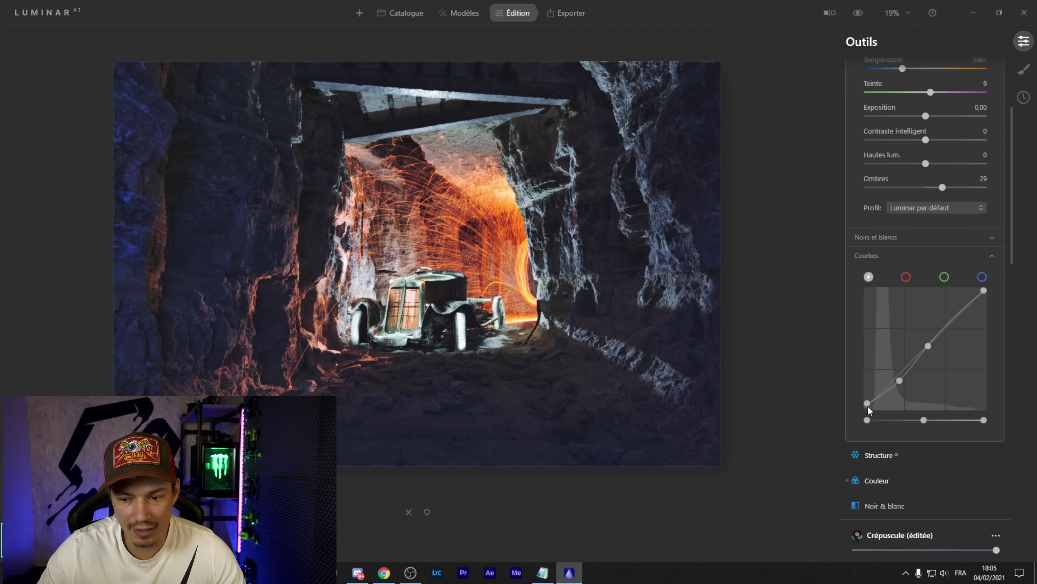
{"action": "left_click_drag", "start_coordinate": [867, 406], "coordinate": [864, 418]}
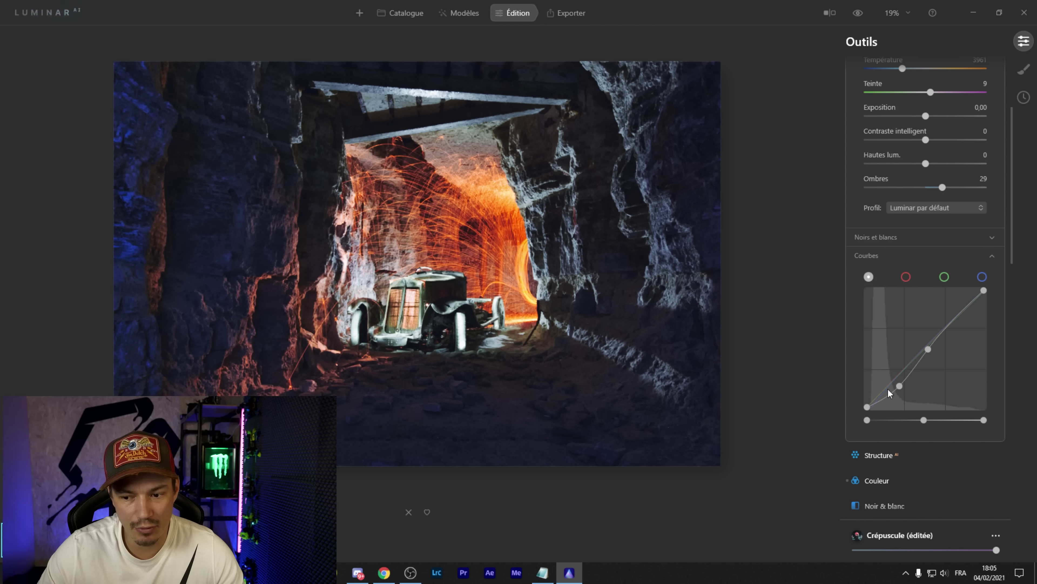
{"action": "left_click_drag", "start_coordinate": [902, 386], "coordinate": [899, 383]}
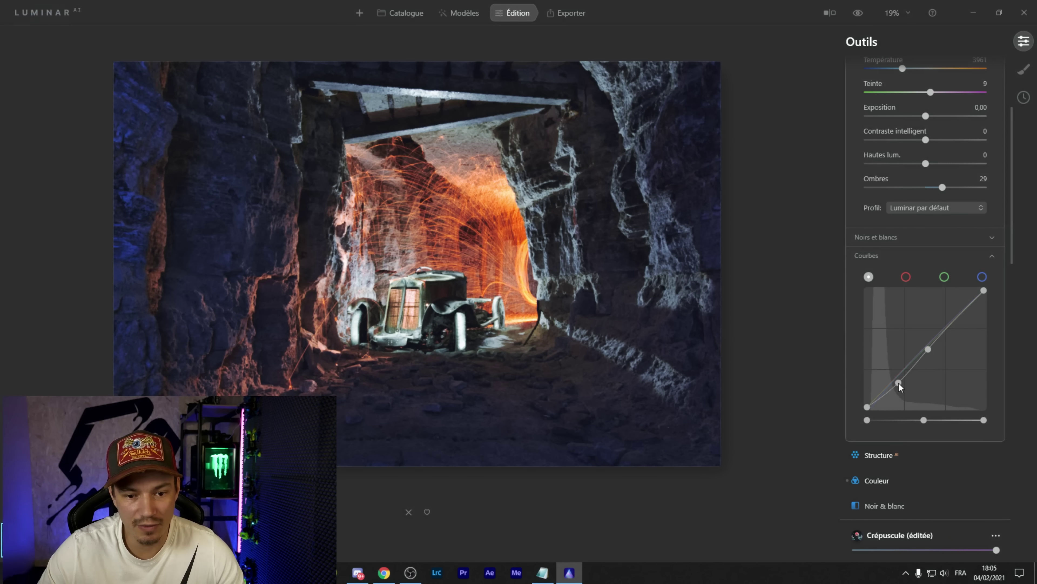
{"action": "double_click", "coordinate": [899, 383]}
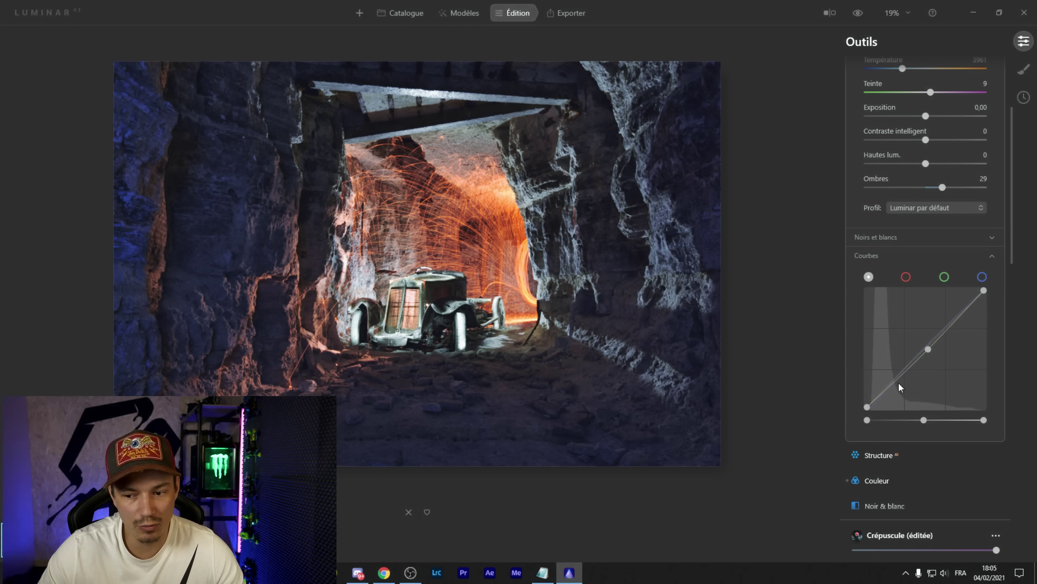
{"action": "double_click", "coordinate": [928, 350]}
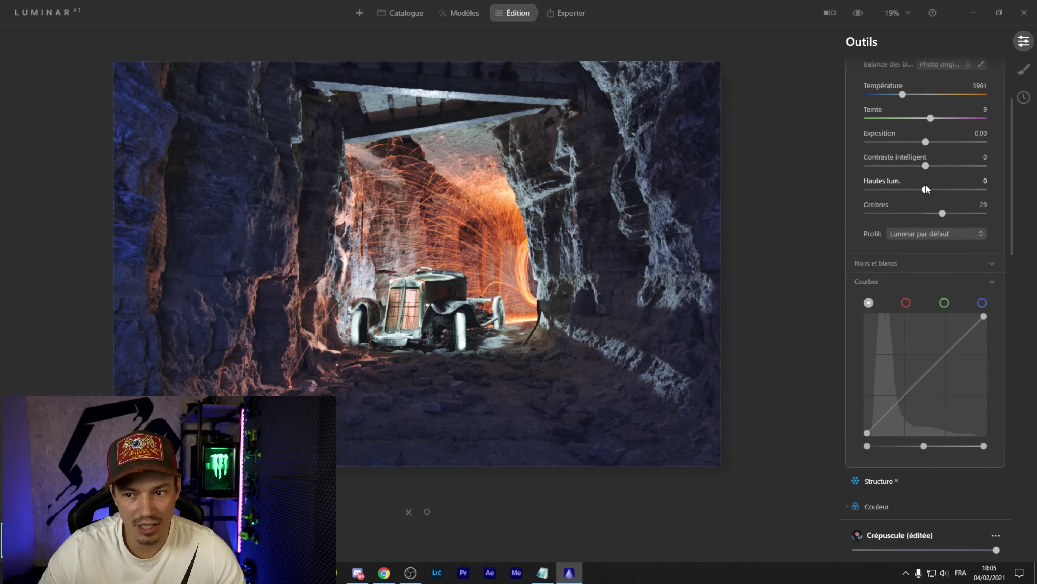
{"action": "scroll", "coordinate": [926, 244], "scroll_direction": "up", "scroll_amount": 2}
{"action": "left_click_drag", "start_coordinate": [942, 265], "coordinate": [932, 265]}
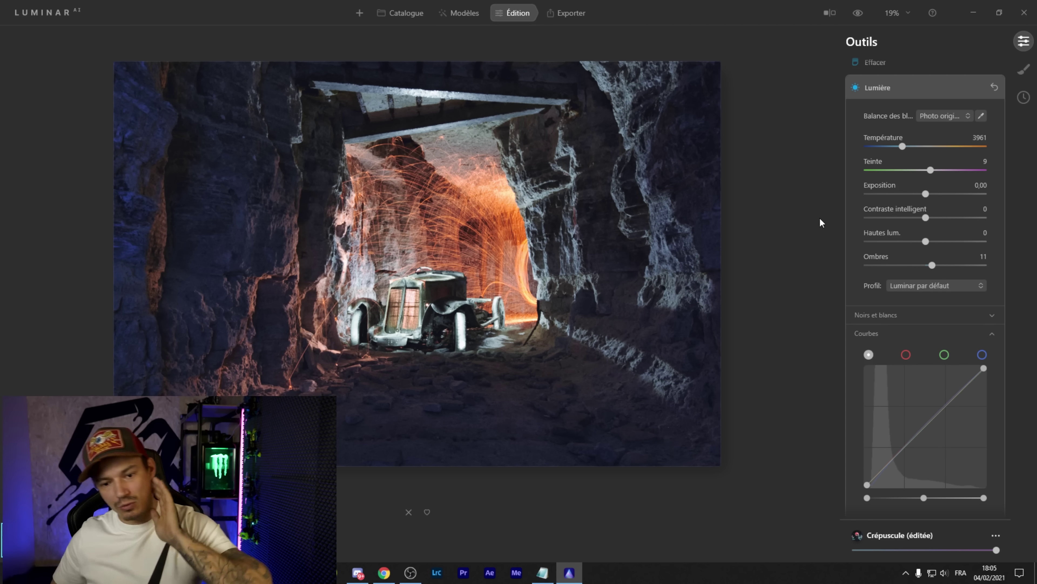
{"action": "left_click", "coordinate": [878, 88]}
In the HSL hue settings, try the blue hue in both directions and set it to -100 for teal rock walls
{"action": "left_click", "coordinate": [877, 138]}
{"action": "left_click", "coordinate": [935, 266]}
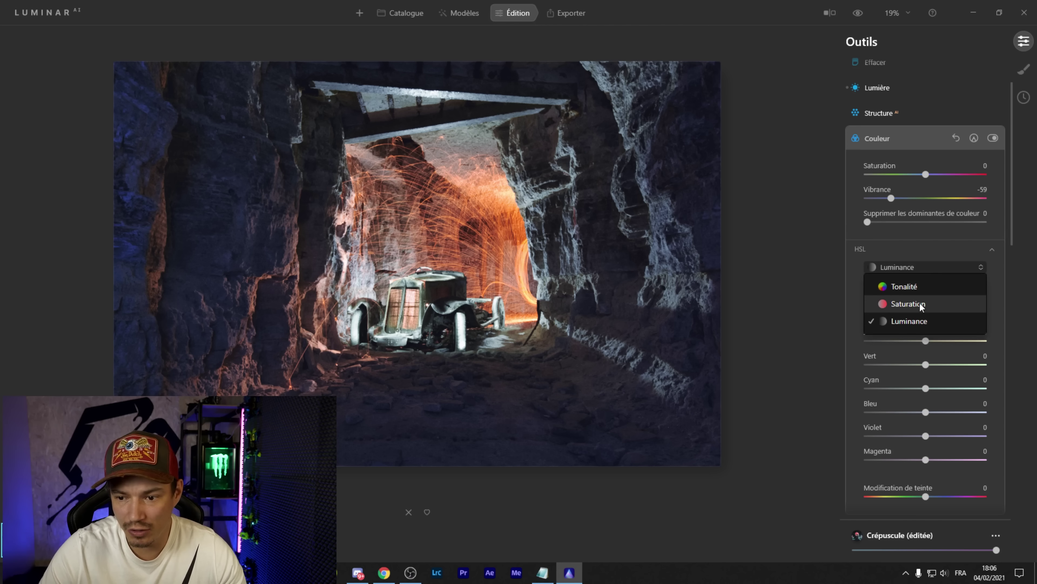
{"action": "left_click", "coordinate": [916, 287]}
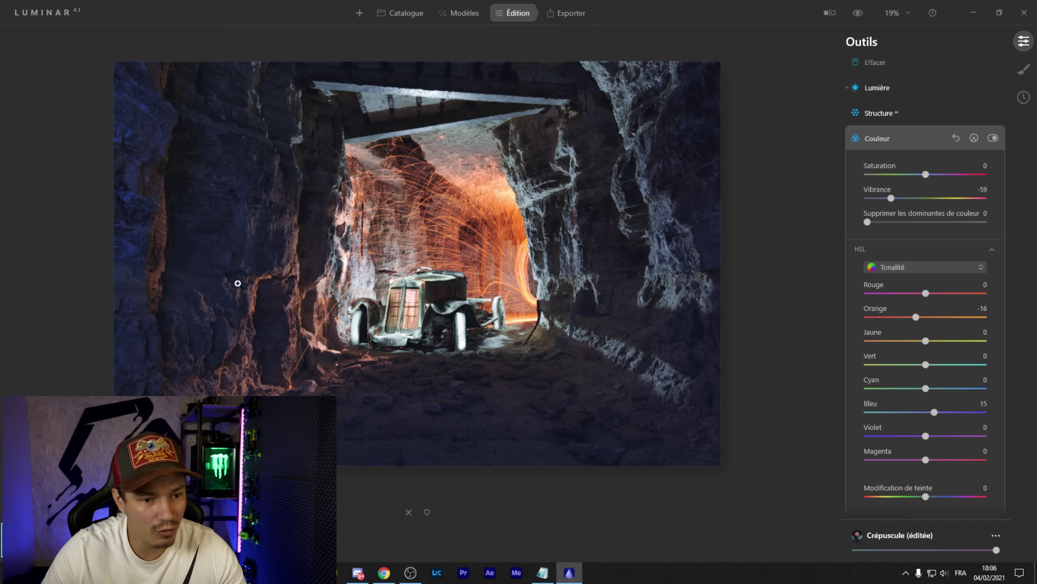
{"action": "left_click_drag", "start_coordinate": [937, 412], "coordinate": [835, 413]}
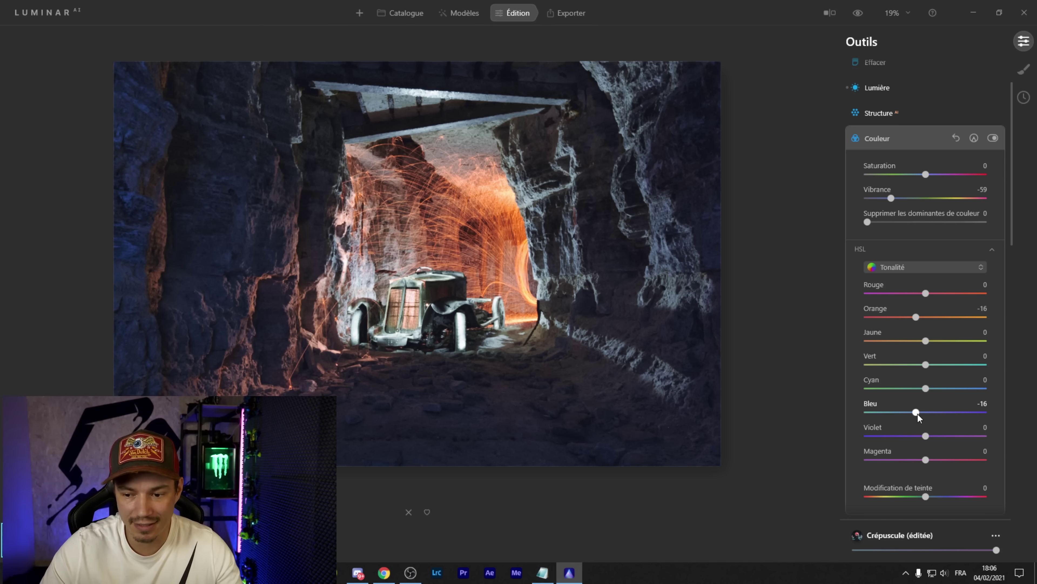
{"action": "left_click_drag", "start_coordinate": [917, 413], "coordinate": [1017, 417]}
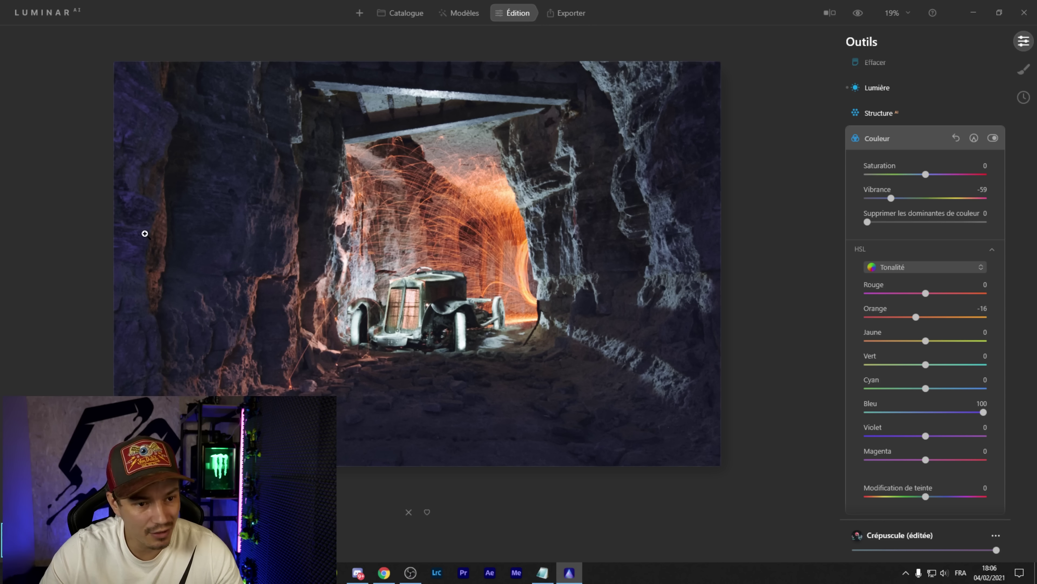
{"action": "left_click_drag", "start_coordinate": [984, 412], "coordinate": [838, 418]}
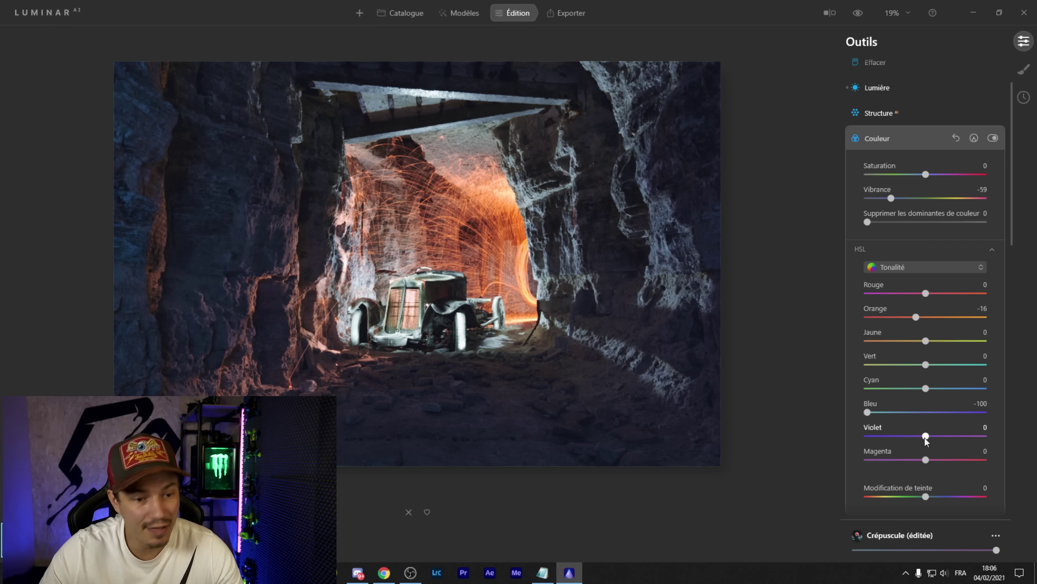
Shift the sparks' colors by setting the orange hue to -30 and the yellow hue to 45, checking at 100% zoom
{"action": "left_click_drag", "start_coordinate": [917, 318], "coordinate": [915, 320]}
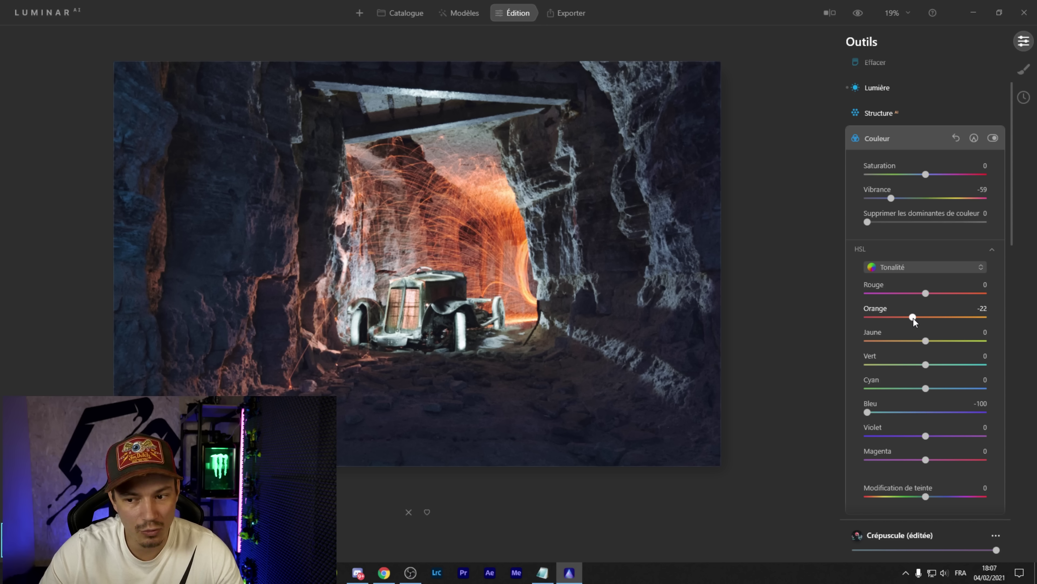
{"action": "left_click_drag", "start_coordinate": [914, 318], "coordinate": [943, 340]}
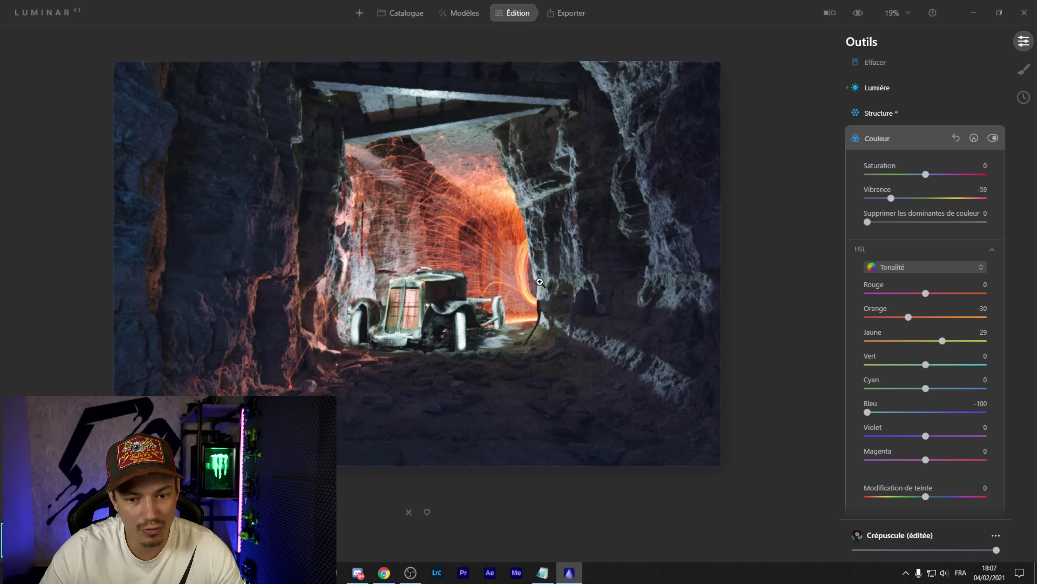
{"action": "left_click", "coordinate": [522, 277]}
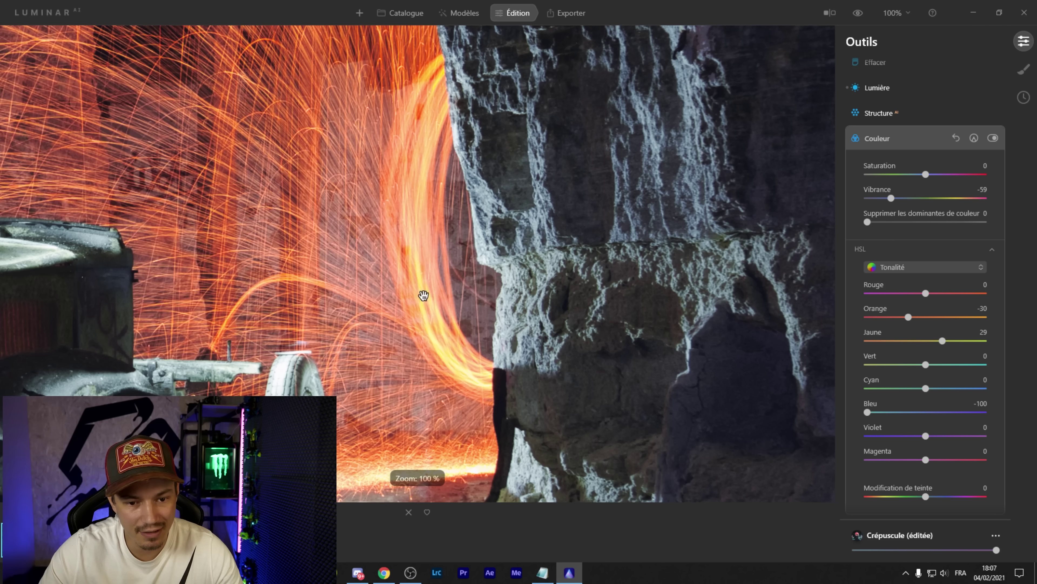
{"action": "mouse_move", "coordinate": [946, 341]}
{"action": "left_mouse_down"}
{"action": "mouse_move", "coordinate": [927, 342]}
{"action": "mouse_move", "coordinate": [979, 341]}
{"action": "mouse_move", "coordinate": [952, 340]}
{"action": "left_mouse_up"}
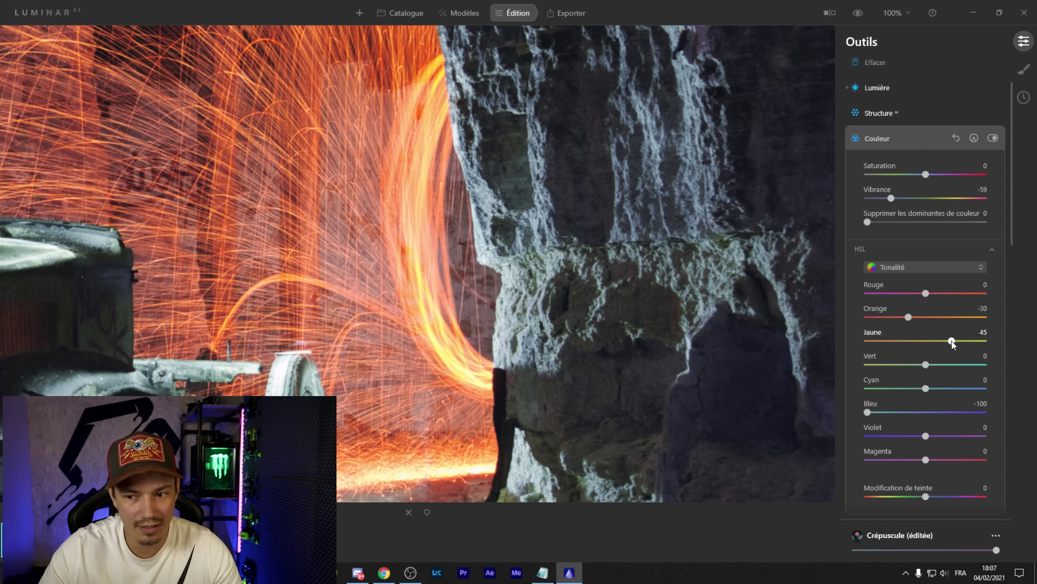
In the HSL saturation settings, set red to 67, orange to -35, yellow to -45, green to -88 and cyan to -66
{"action": "left_click", "coordinate": [918, 268]}
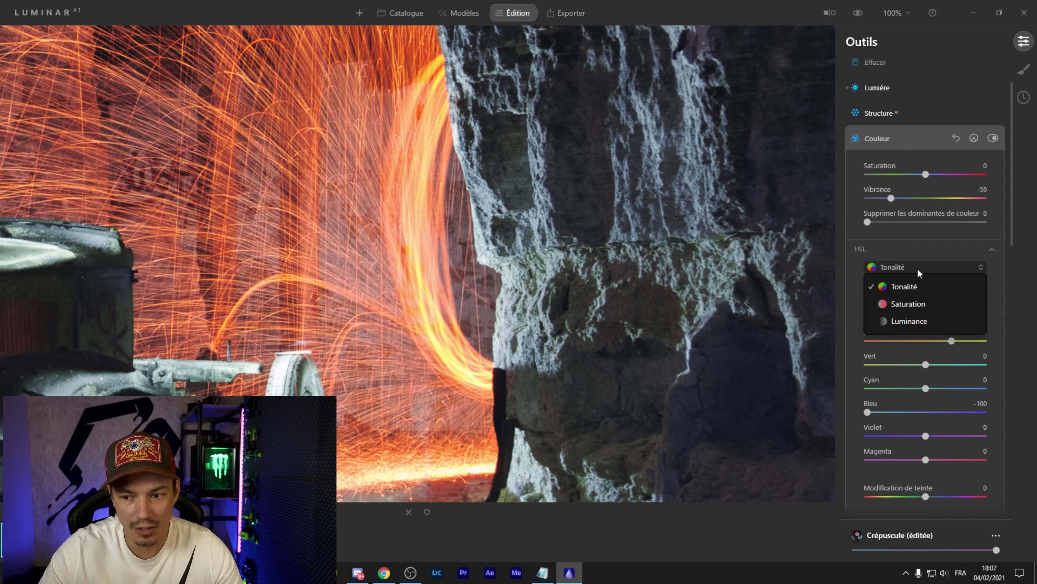
{"action": "left_click", "coordinate": [917, 304]}
{"action": "left_click", "coordinate": [394, 282]}
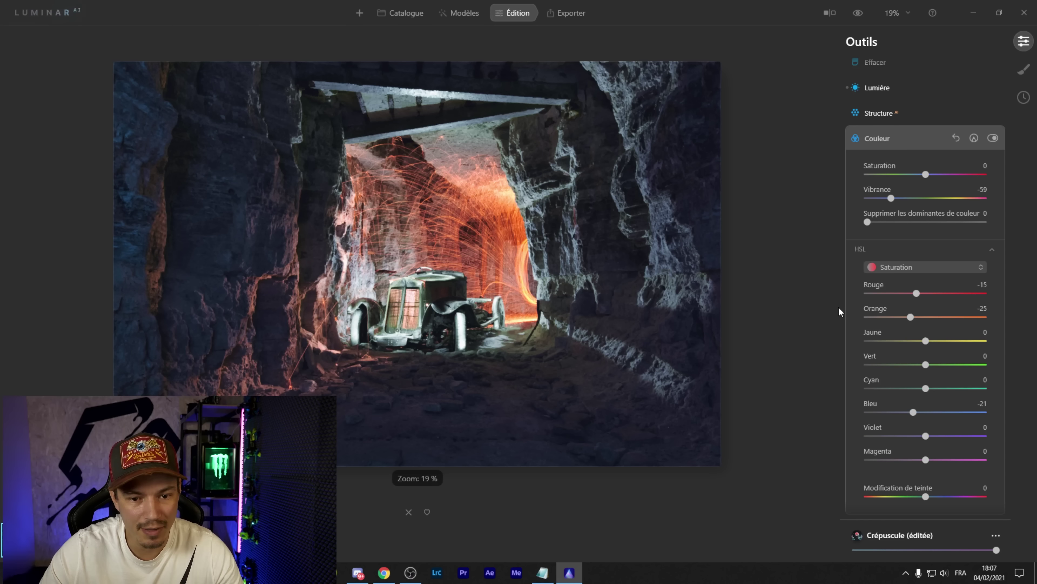
{"action": "left_click_drag", "start_coordinate": [910, 318], "coordinate": [965, 297]}
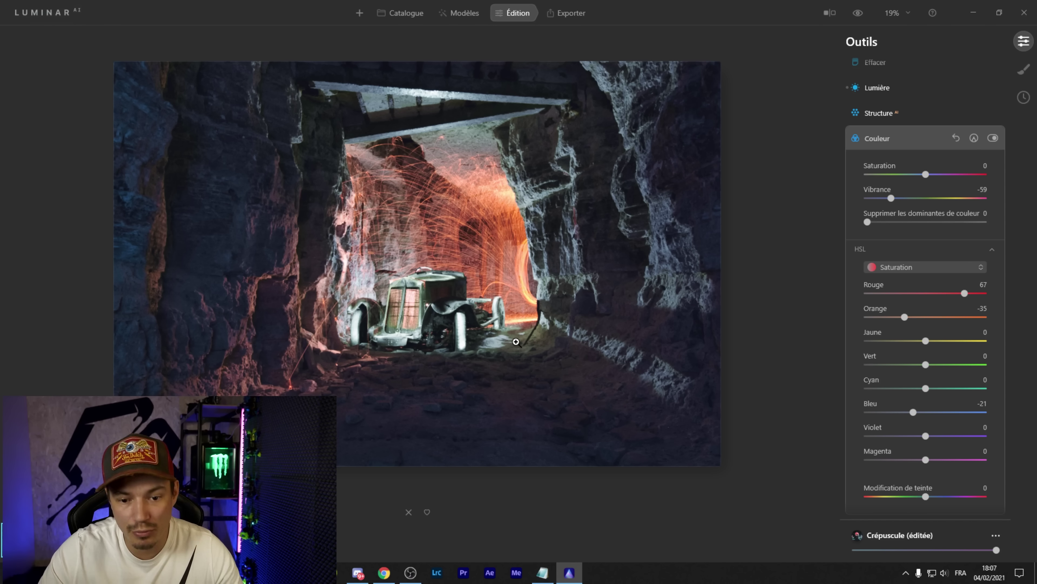
{"action": "left_click_drag", "start_coordinate": [926, 365], "coordinate": [877, 367]}
{"action": "left_click_drag", "start_coordinate": [926, 341], "coordinate": [907, 341]}
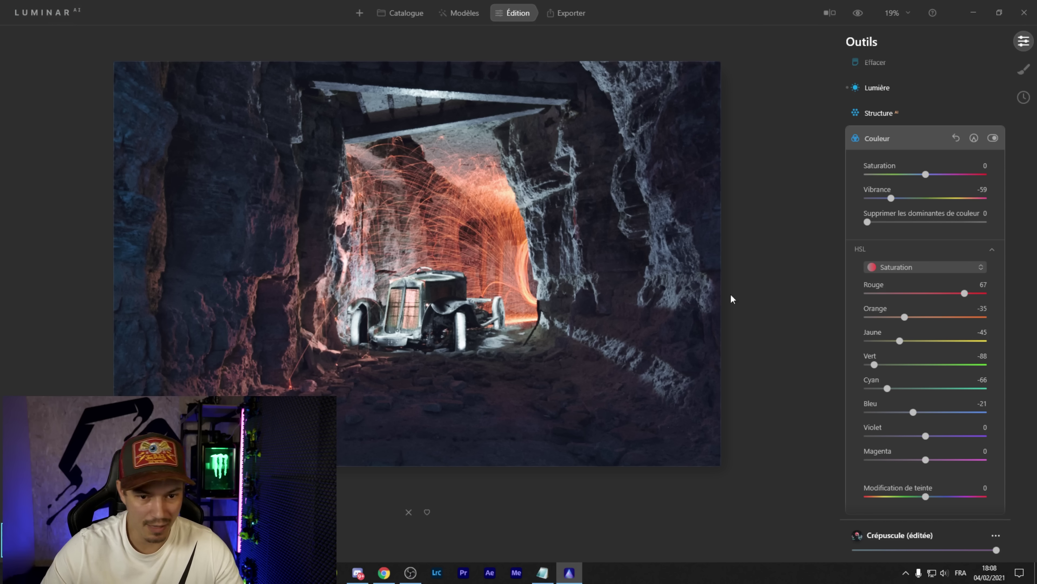
Set the overall color saturation to 18, the vibrance to -86 and the color cast removal to 13
{"action": "scroll", "coordinate": [895, 160], "scroll_direction": "up", "scroll_amount": 2}
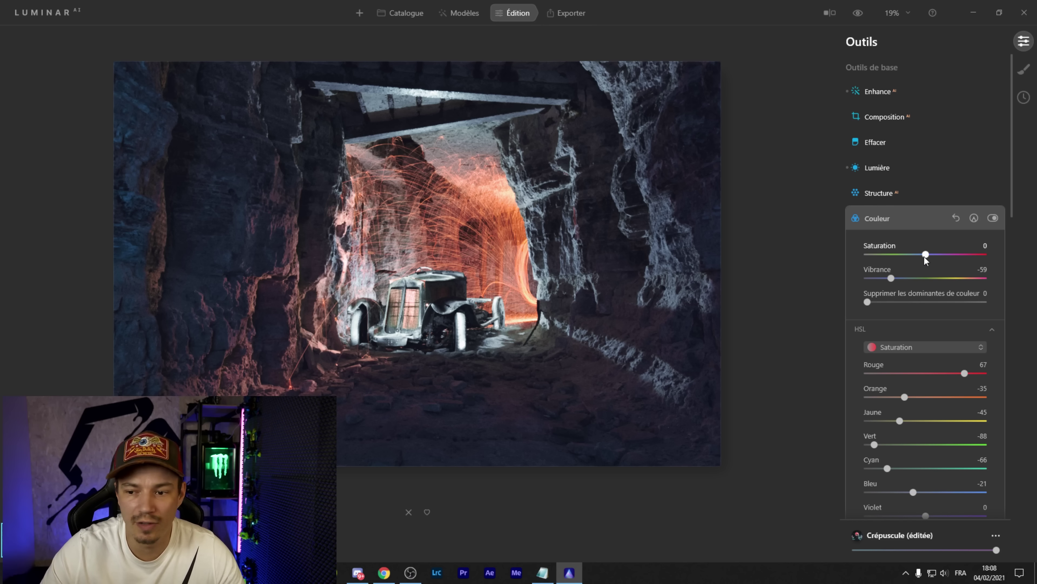
{"action": "left_click_drag", "start_coordinate": [926, 254], "coordinate": [976, 254]}
{"action": "double_click", "coordinate": [976, 254]}
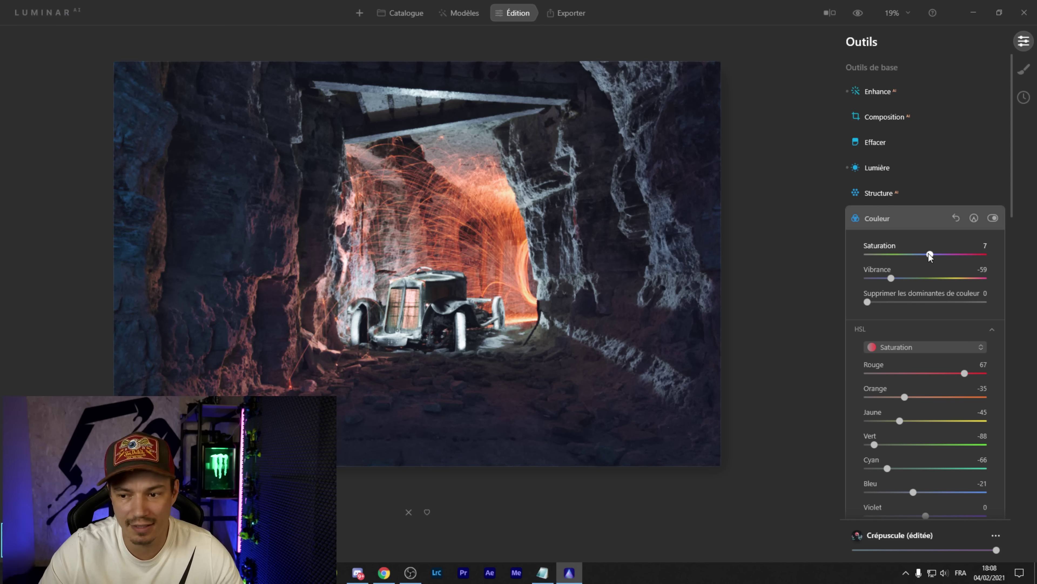
{"action": "left_click_drag", "start_coordinate": [891, 278], "coordinate": [873, 278]}
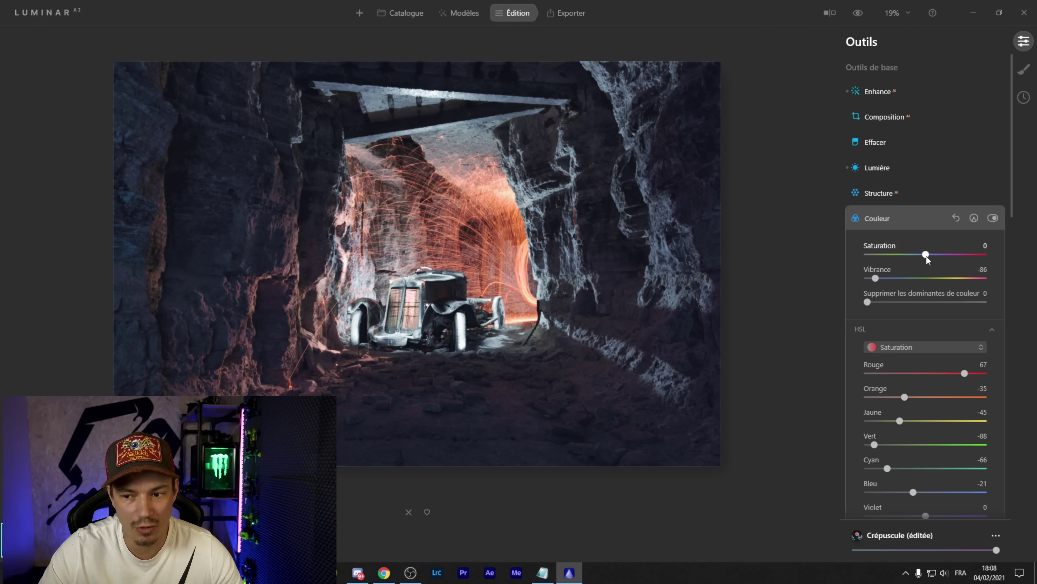
{"action": "left_click_drag", "start_coordinate": [926, 254], "coordinate": [931, 254]}
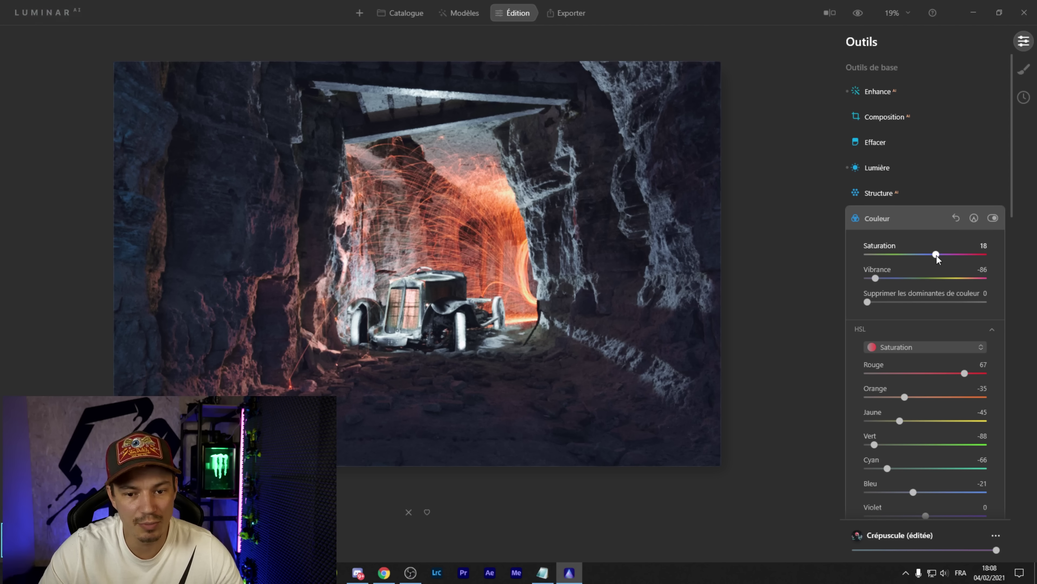
{"action": "left_click", "coordinate": [877, 171]}
{"action": "left_click_drag", "start_coordinate": [902, 147], "coordinate": [913, 157]}
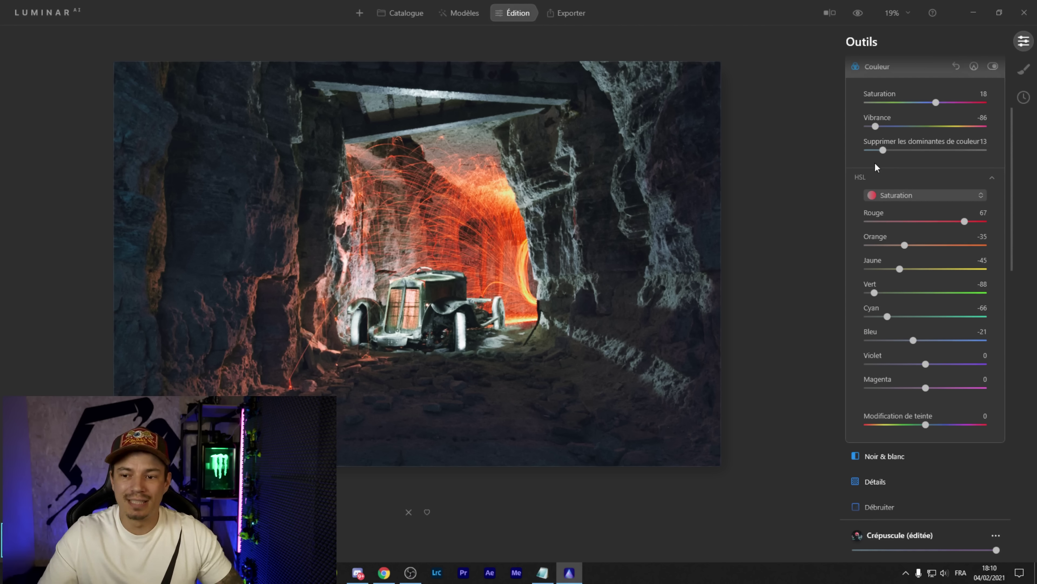
In the HSL hue settings, set the orange hue to -7 for more orange sparks
{"action": "left_click", "coordinate": [905, 196]}
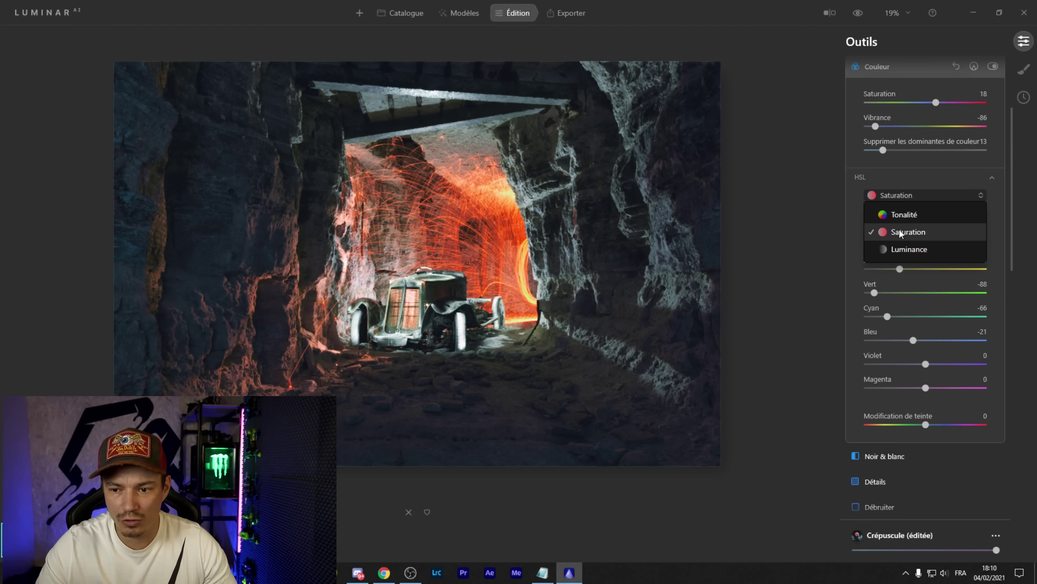
{"action": "left_click", "coordinate": [904, 217]}
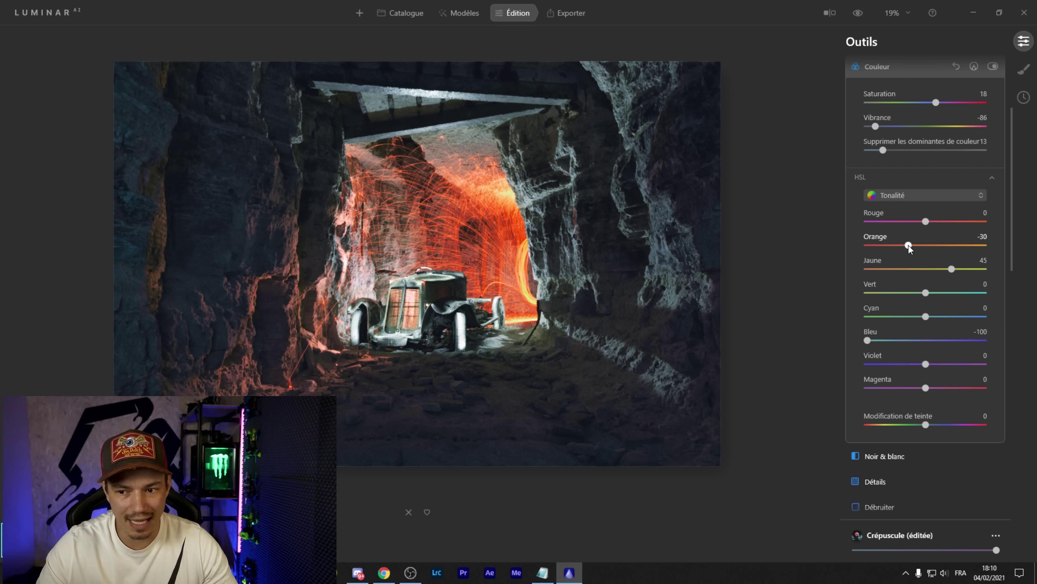
{"action": "left_click_drag", "start_coordinate": [913, 244], "coordinate": [922, 245]}
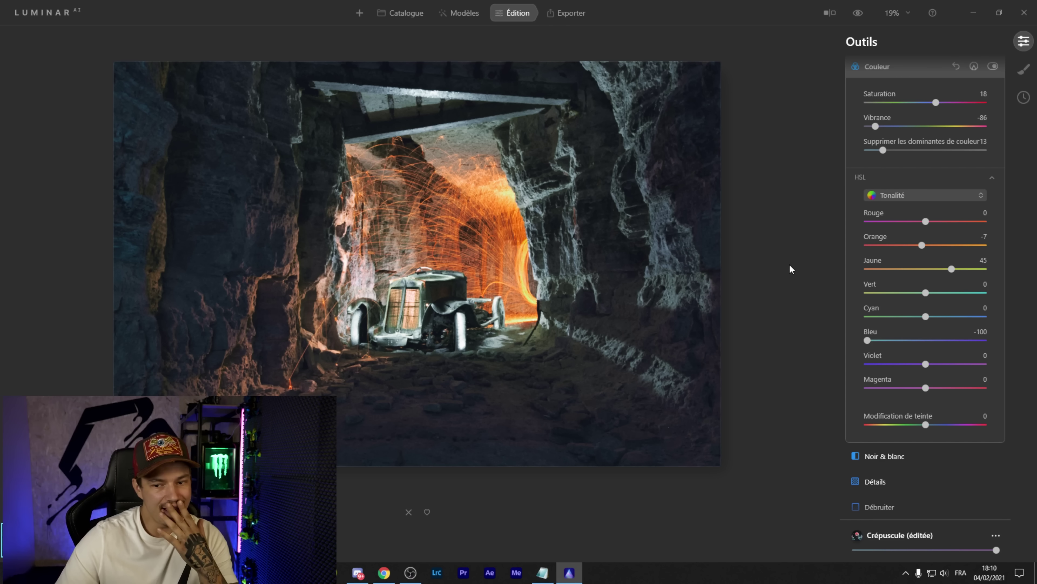
Inspect the foreground rocks at 100% zoom, and compare the whole mine photo before and after the edits
{"action": "scroll", "coordinate": [896, 268], "scroll_direction": "up", "scroll_amount": 4}
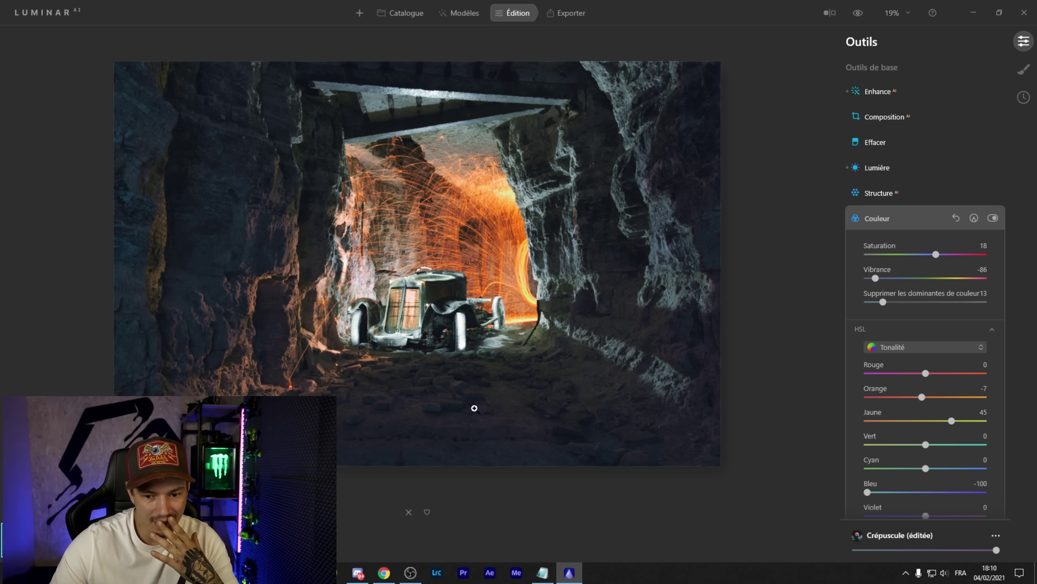
{"action": "left_click", "coordinate": [383, 431]}
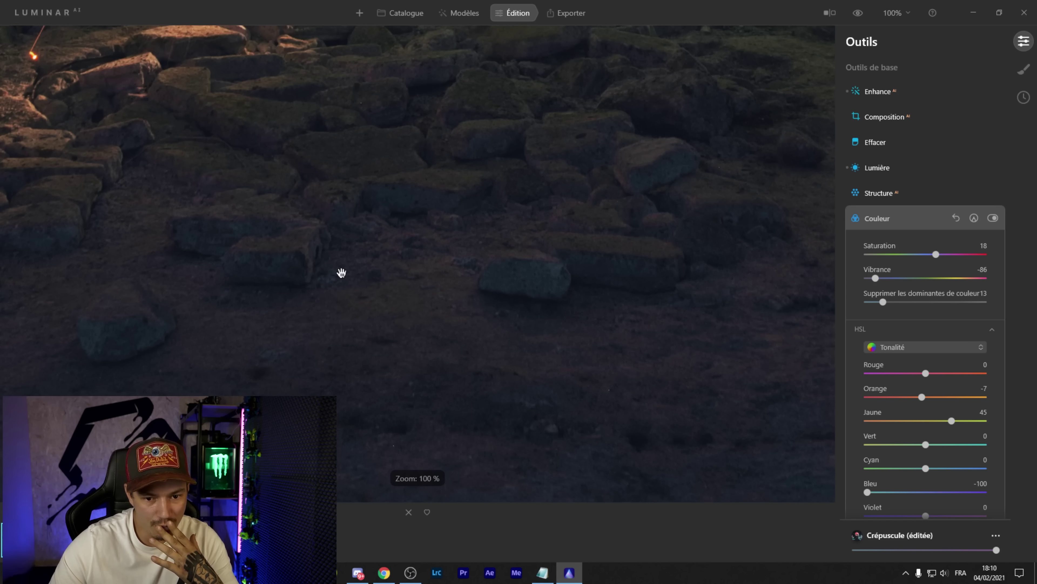
{"action": "left_click", "coordinate": [377, 294]}
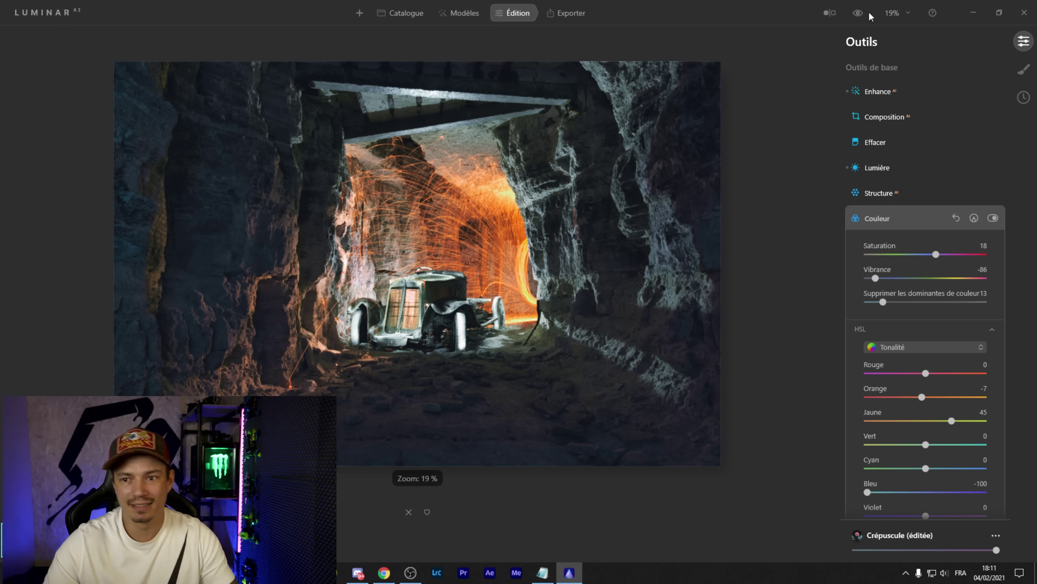
{"action": "left_click", "coordinate": [858, 13]}
{"action": "left_click", "coordinate": [858, 13]}
{"action": "left_click", "coordinate": [858, 12]}
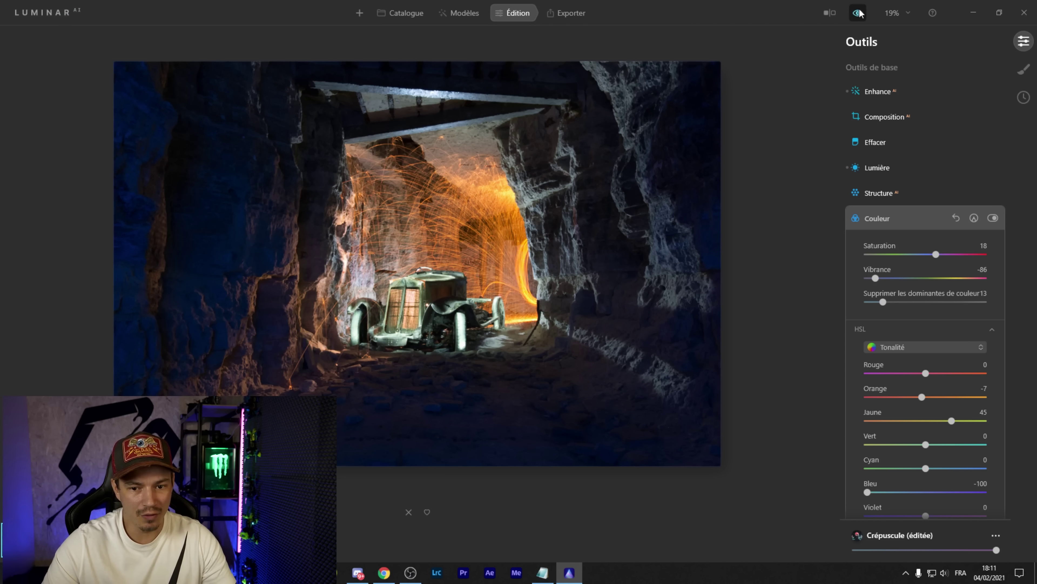
{"action": "left_click", "coordinate": [858, 12]}
{"action": "left_click", "coordinate": [858, 12]}
{"action": "left_click", "coordinate": [858, 12]}
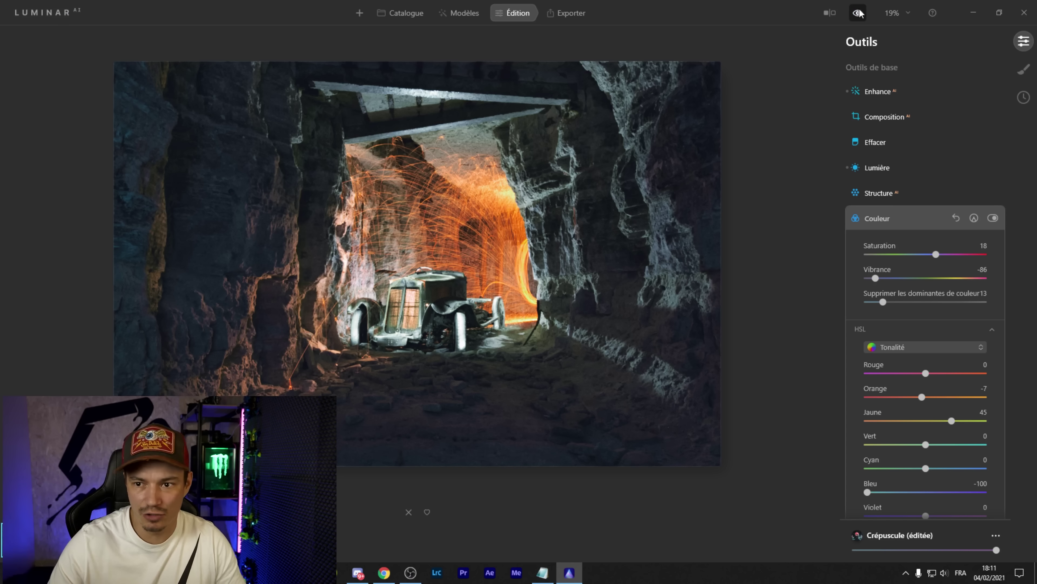
{"action": "left_click", "coordinate": [858, 13]}
{"action": "left_click", "coordinate": [858, 13]}
{"action": "left_click", "coordinate": [858, 13]}
{"action": "left_click", "coordinate": [858, 13]}
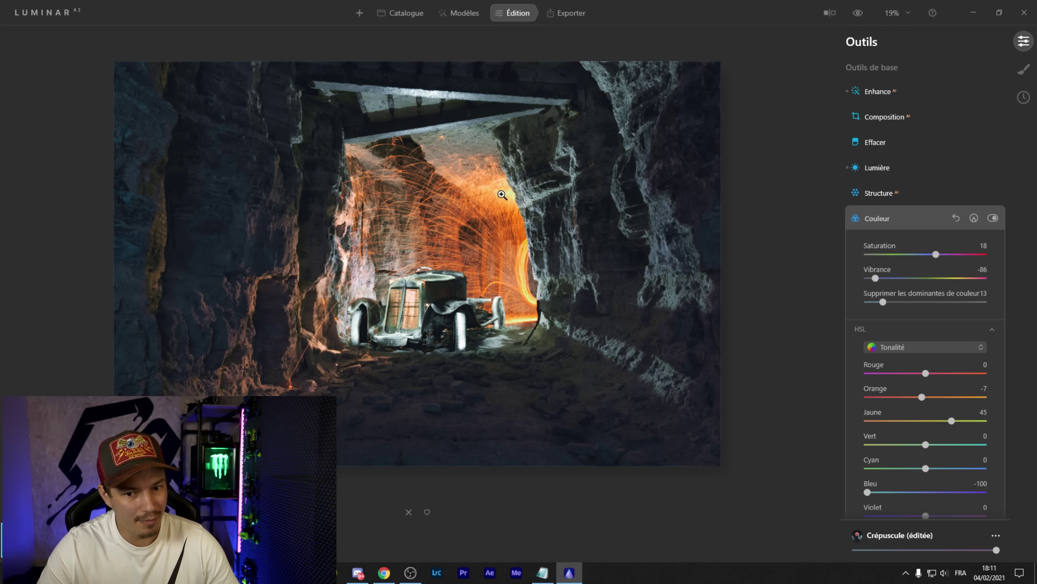
Compare the vintage car, the sparks and the neighboring rock pillar before and after the edits at 100% zoom
{"action": "left_click", "coordinate": [474, 237]}
{"action": "left_click_drag", "start_coordinate": [395, 354], "coordinate": [540, 132]}
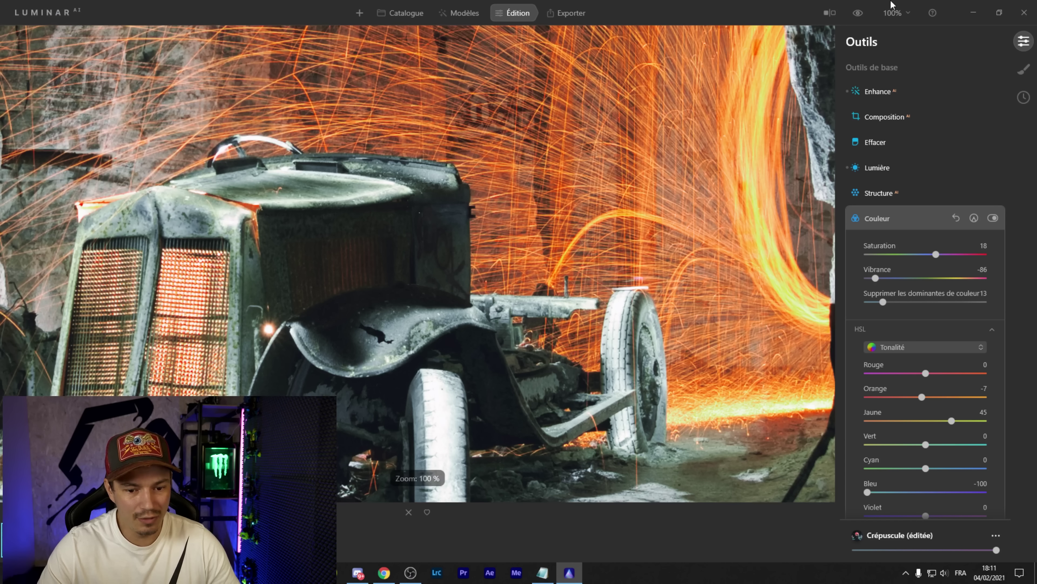
{"action": "left_click", "coordinate": [858, 14]}
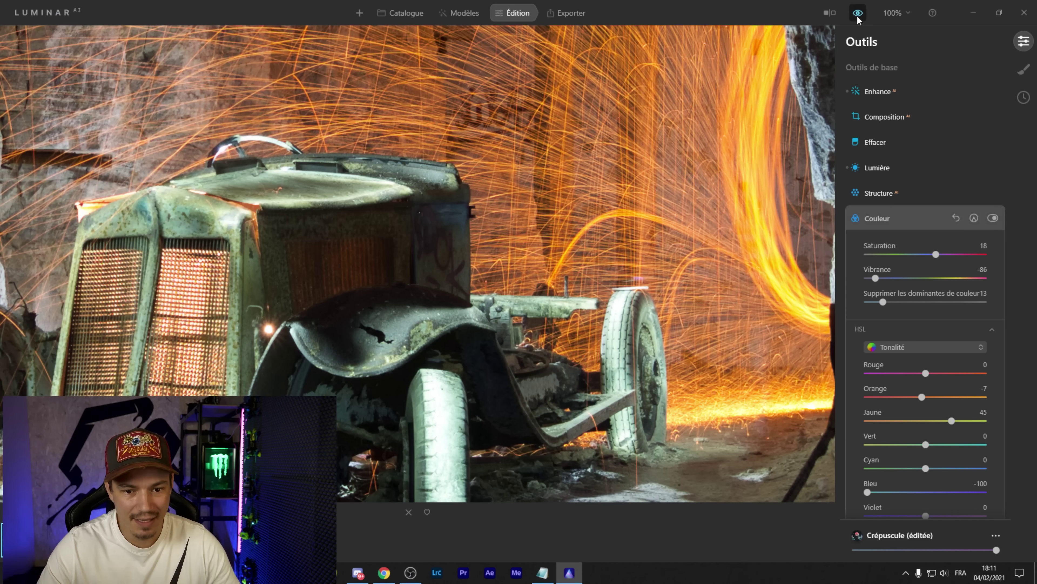
{"action": "left_click", "coordinate": [858, 13]}
{"action": "left_click", "coordinate": [858, 14]}
{"action": "left_click", "coordinate": [857, 13]}
{"action": "left_click", "coordinate": [858, 18]}
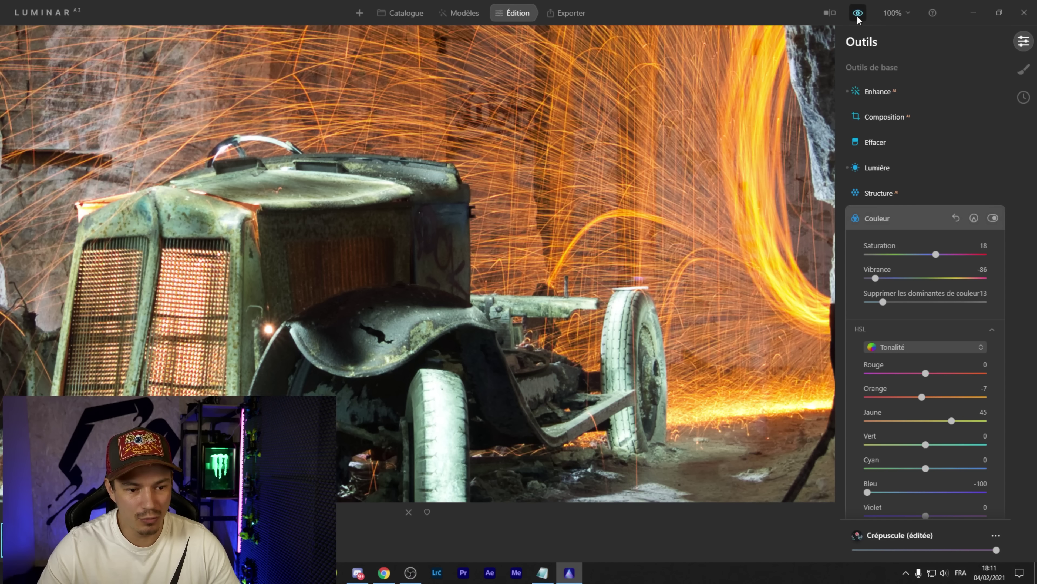
{"action": "left_click", "coordinate": [858, 18]}
{"action": "left_click", "coordinate": [858, 17]}
{"action": "left_click", "coordinate": [858, 17]}
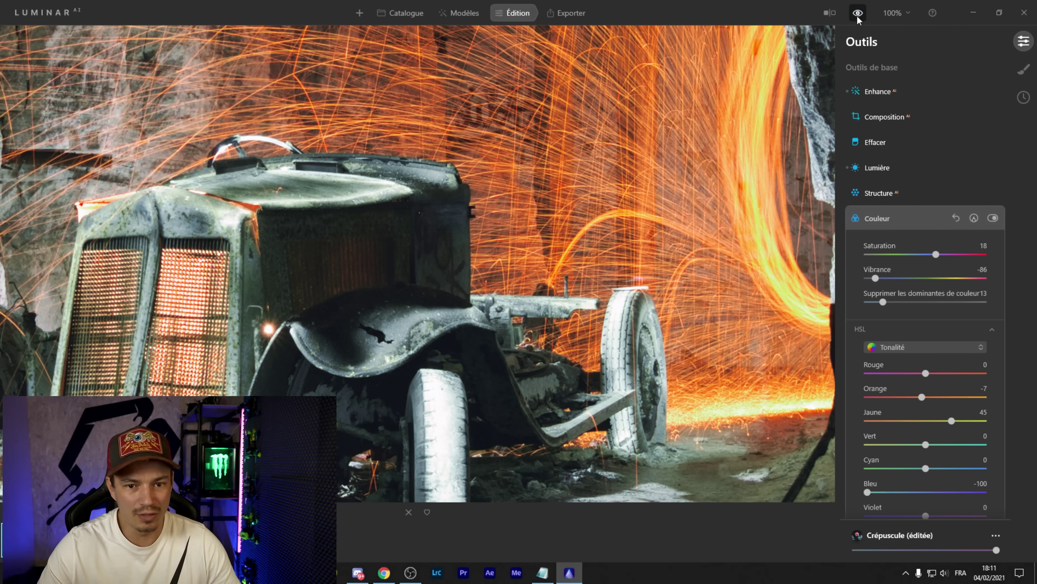
{"action": "left_click", "coordinate": [860, 17]}
{"action": "left_click", "coordinate": [859, 16]}
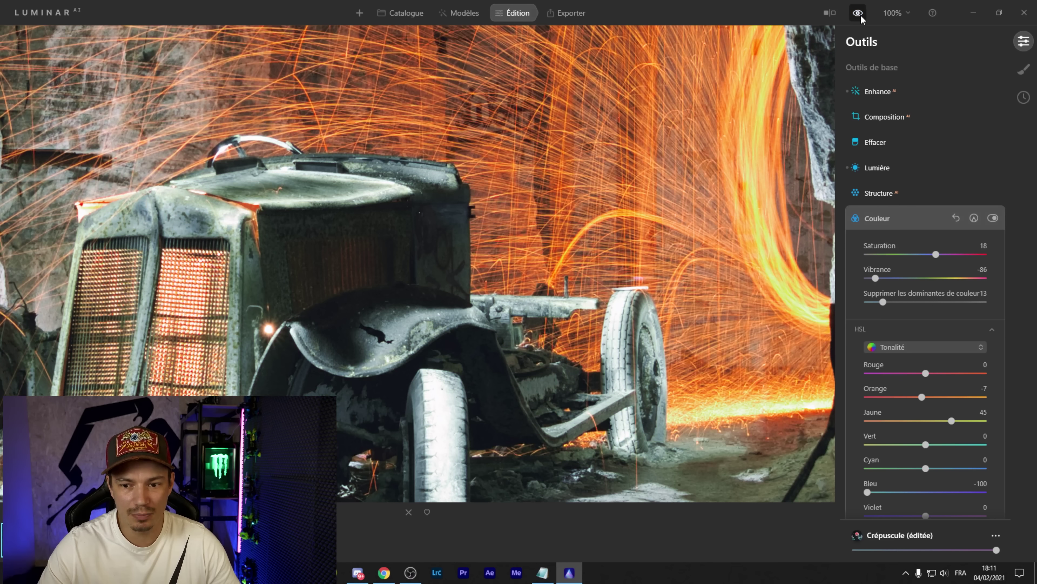
{"action": "left_click", "coordinate": [860, 18]}
{"action": "left_click", "coordinate": [860, 18]}
{"action": "left_click", "coordinate": [860, 18]}
{"action": "left_click", "coordinate": [860, 18]}
{"action": "left_click_drag", "start_coordinate": [370, 250], "coordinate": [433, 192]}
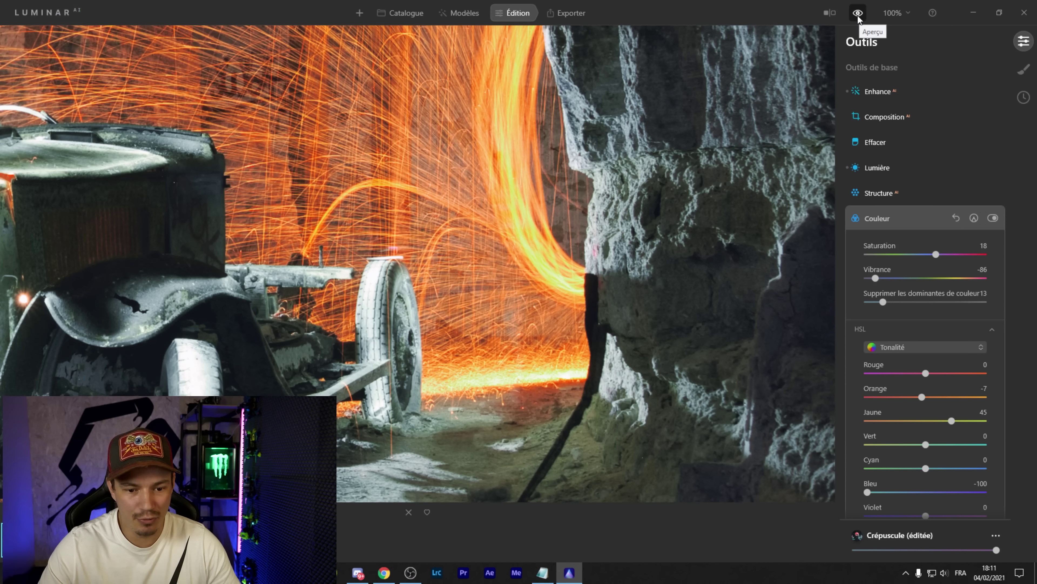
{"action": "left_click", "coordinate": [857, 17]}
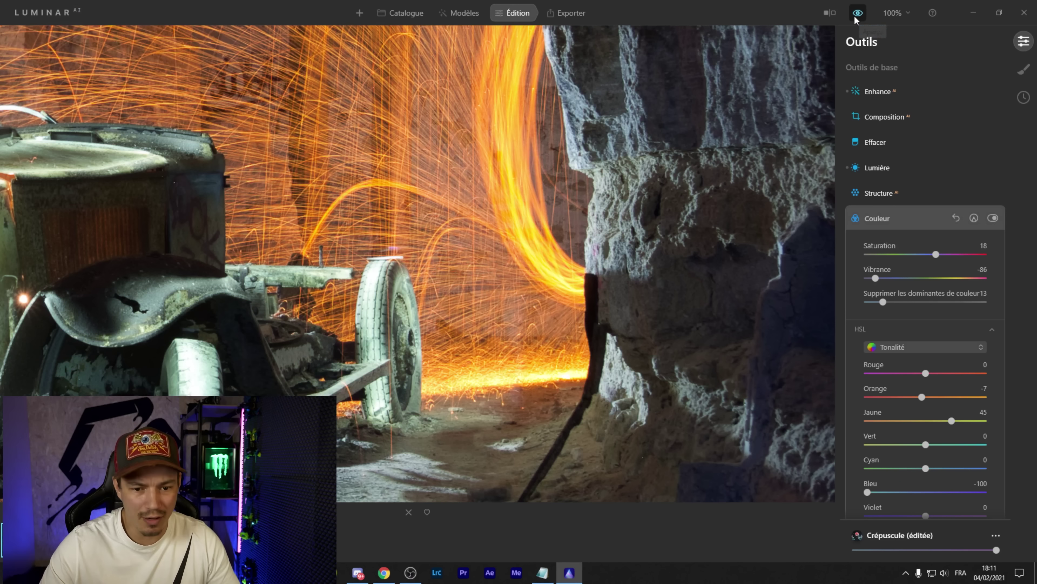
{"action": "left_click", "coordinate": [856, 18]}
{"action": "left_click", "coordinate": [857, 18]}
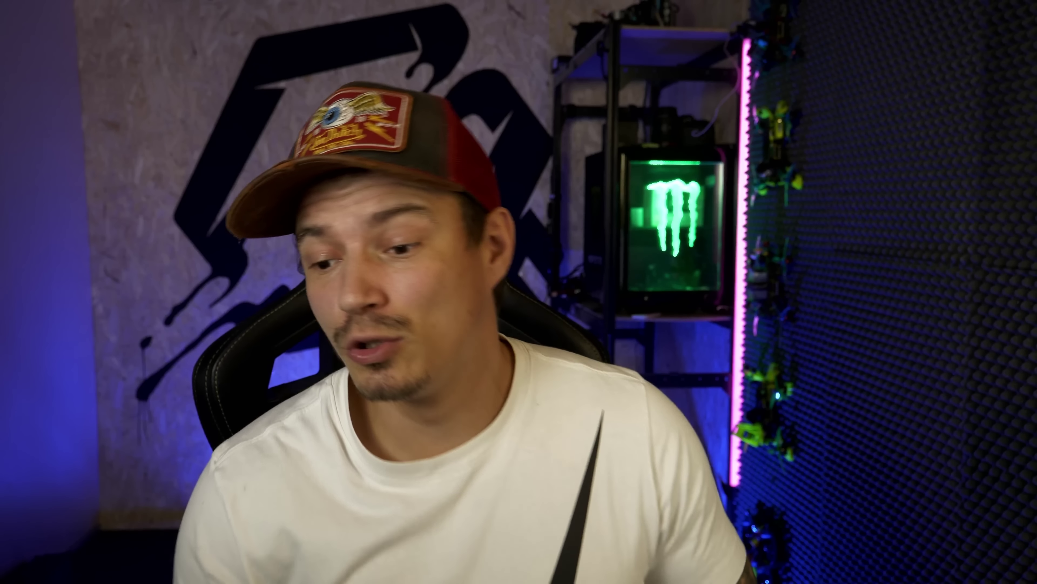